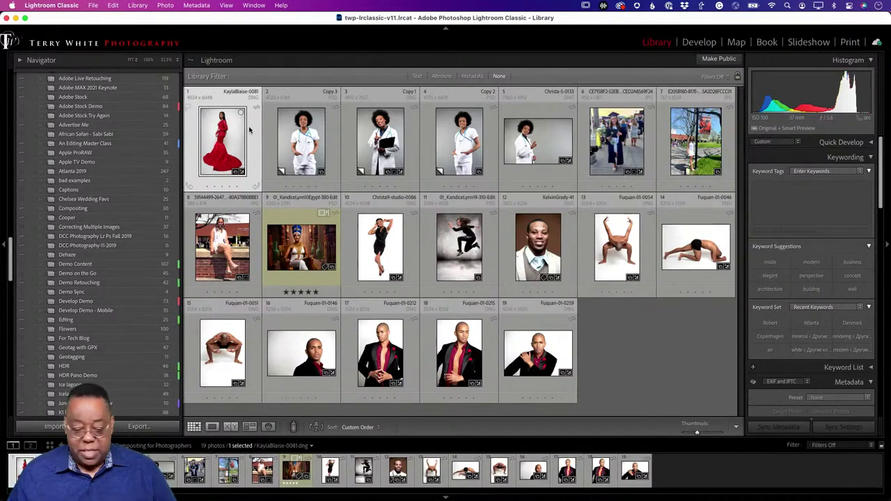
# - Switch to Photoshop and select the woman in the red dress with the Select Subject command
pyautogui.press('super+Tab')
pyautogui.press('super+Tab')
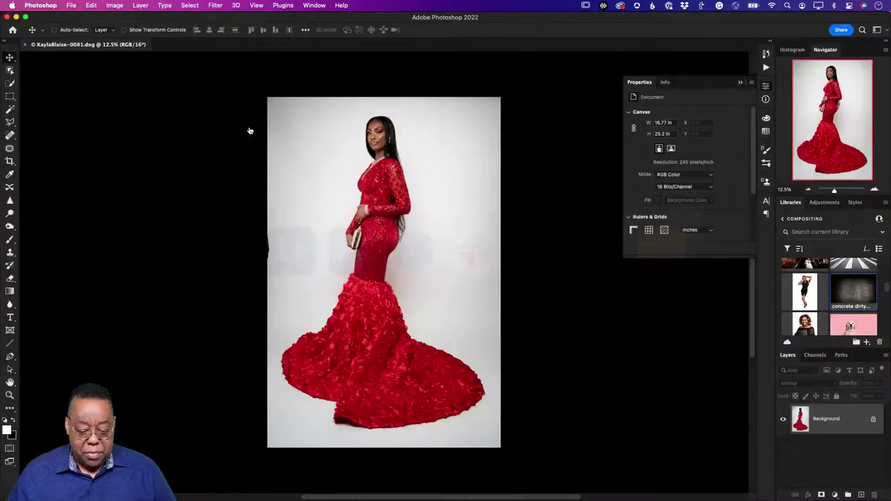
pyautogui.click(740, 83)
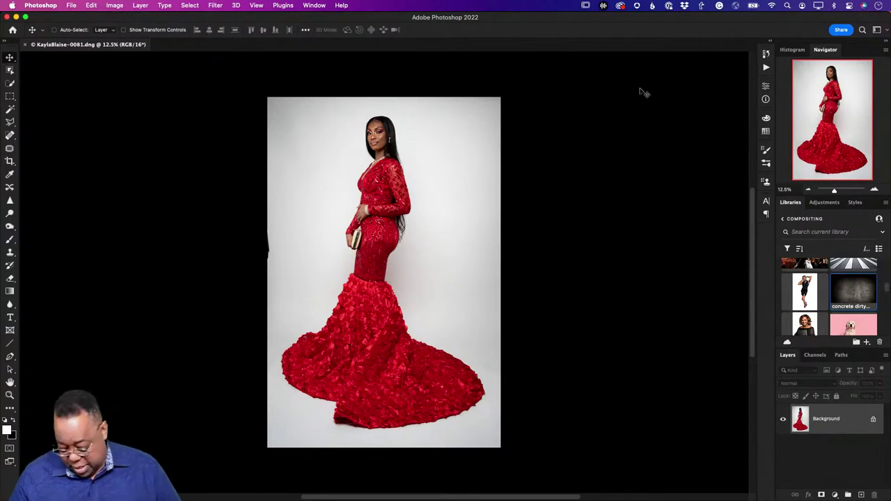
pyautogui.press('super')
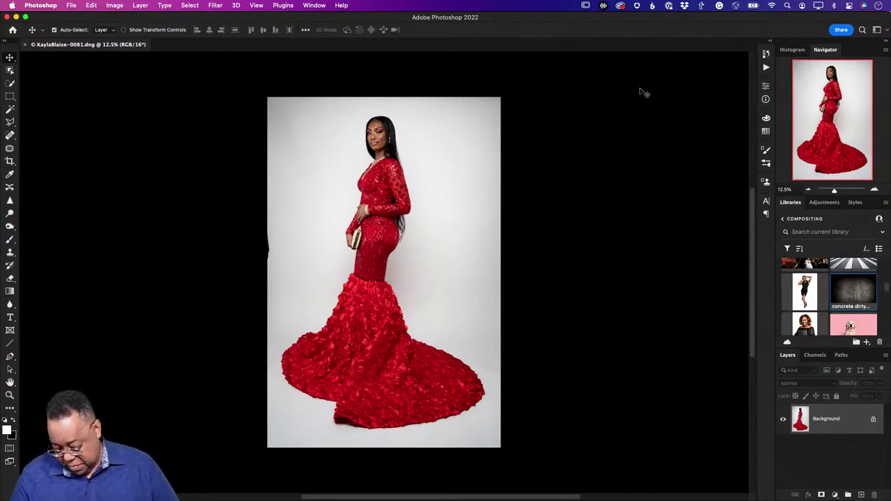
pyautogui.press('super+equal')
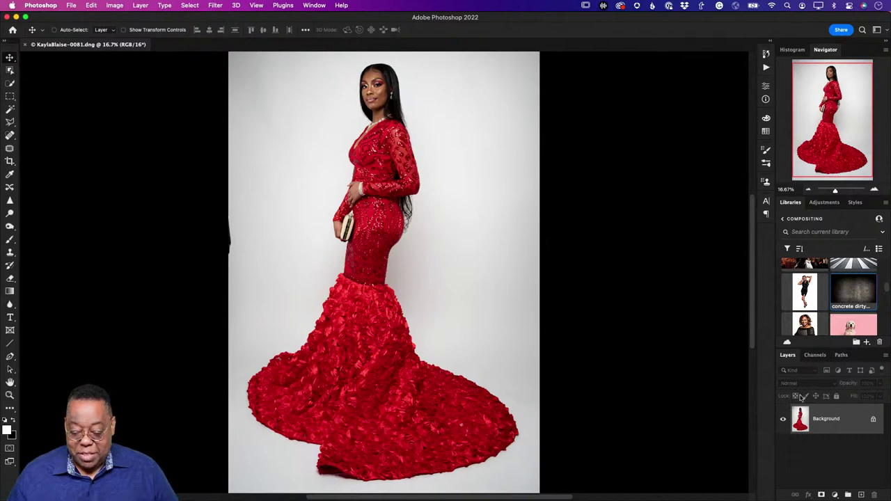
pyautogui.click(192, 5)
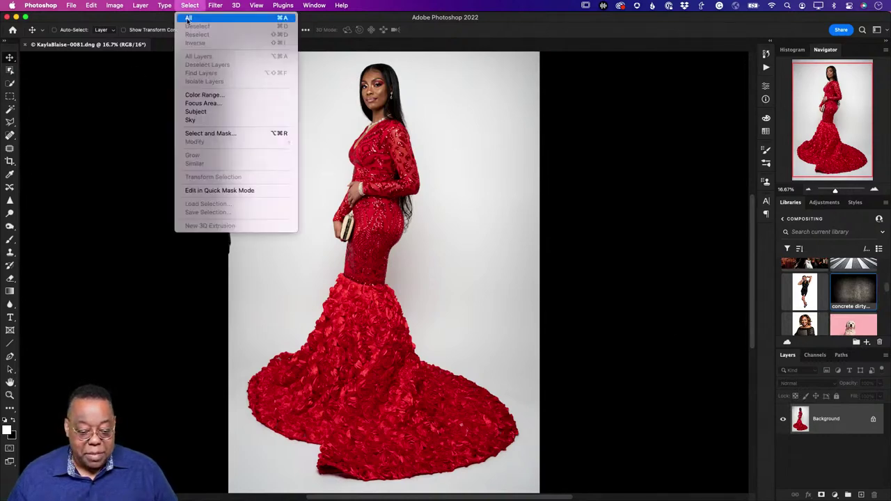
pyautogui.click(198, 111)
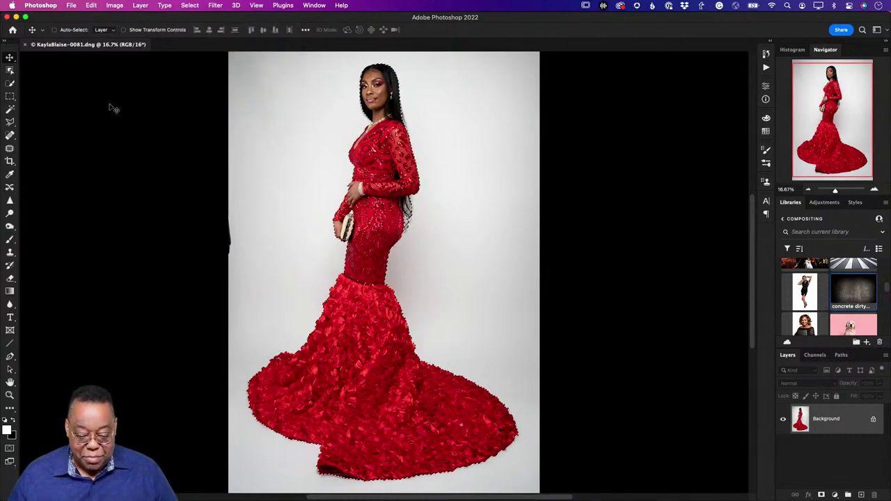
# - Open the selection in Select and Mask and brush over the loose hair behind her arm to refine the edge
pyautogui.click(146, 6)
pyautogui.moveTo(165, 6)
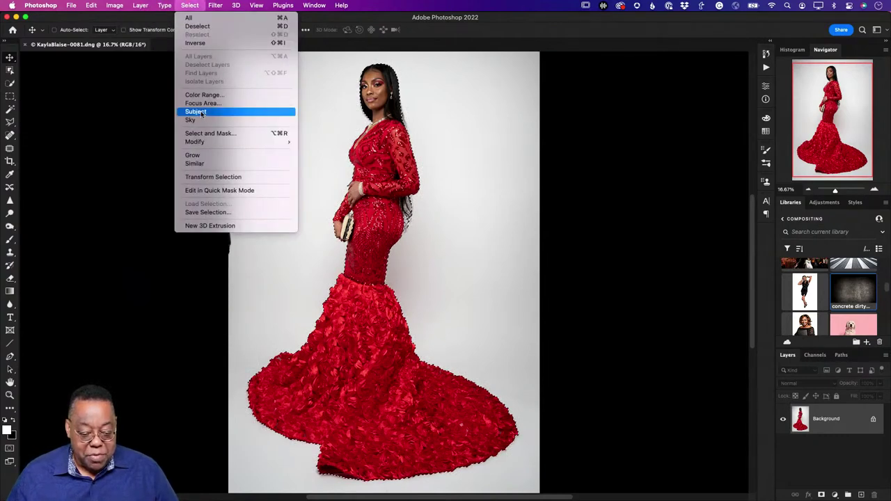
pyautogui.click(202, 133)
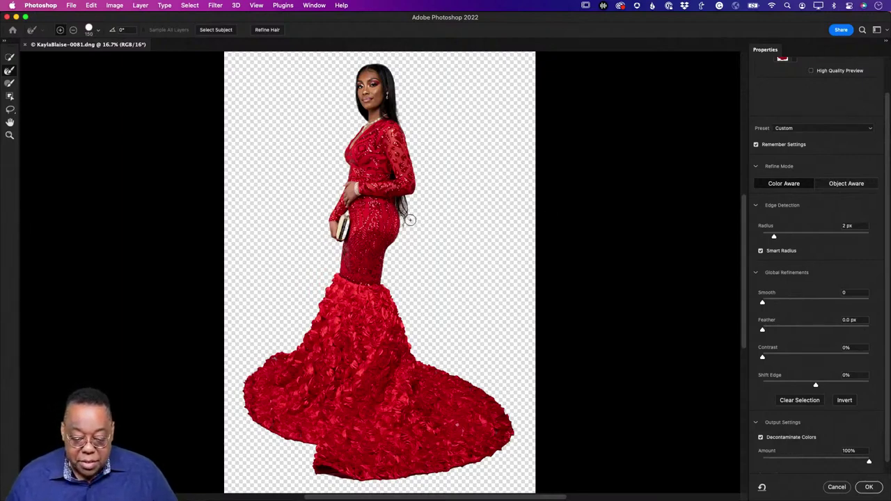
pyautogui.moveTo(410, 220)
pyautogui.mouseDown()
pyautogui.moveTo(404, 205)
pyautogui.moveTo(404, 231)
pyautogui.moveTo(403, 204)
pyautogui.mouseUp()
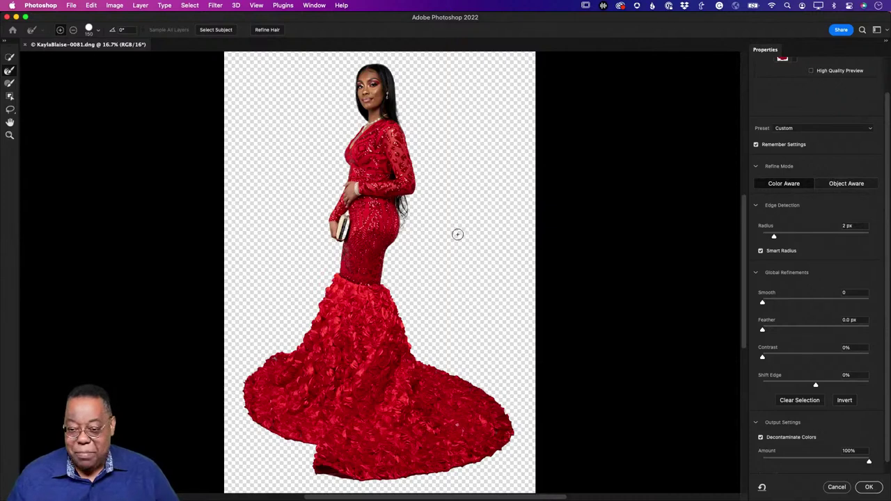
# - Output the refined selection as a New Layer with Layer Mask
pyautogui.scroll(-1, 802, 443)
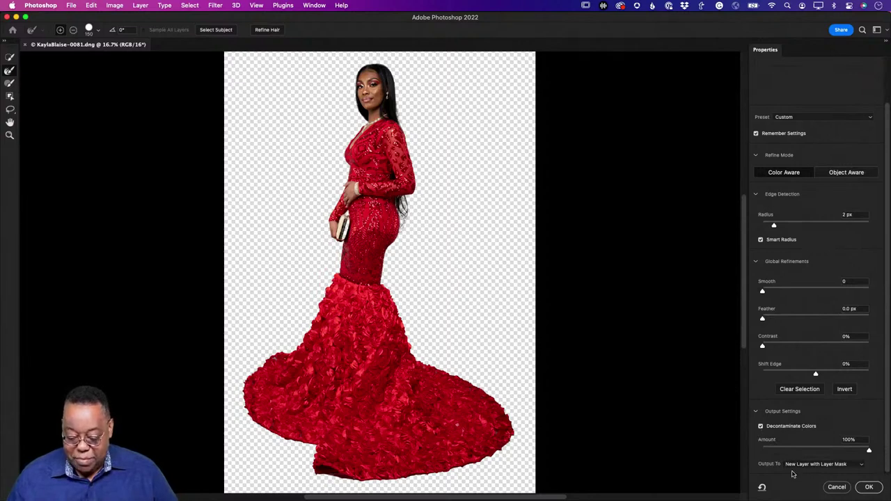
pyautogui.click(833, 470)
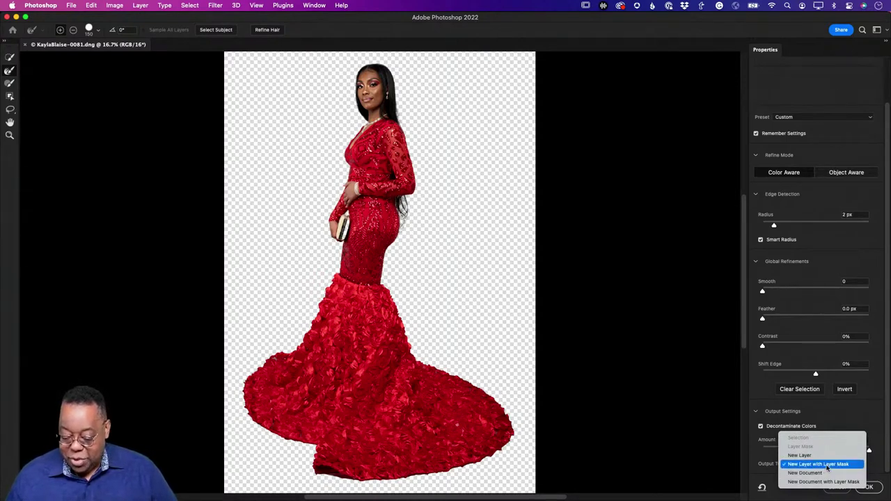
pyautogui.click(827, 466)
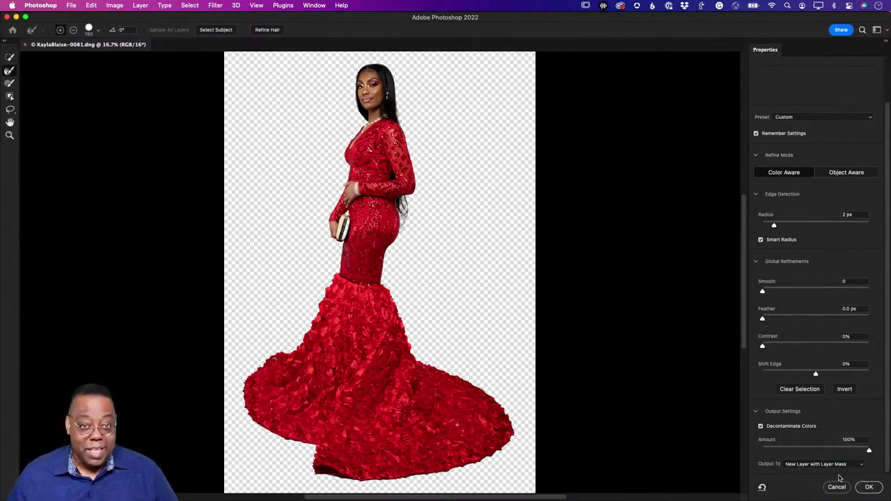
pyautogui.click(868, 487)
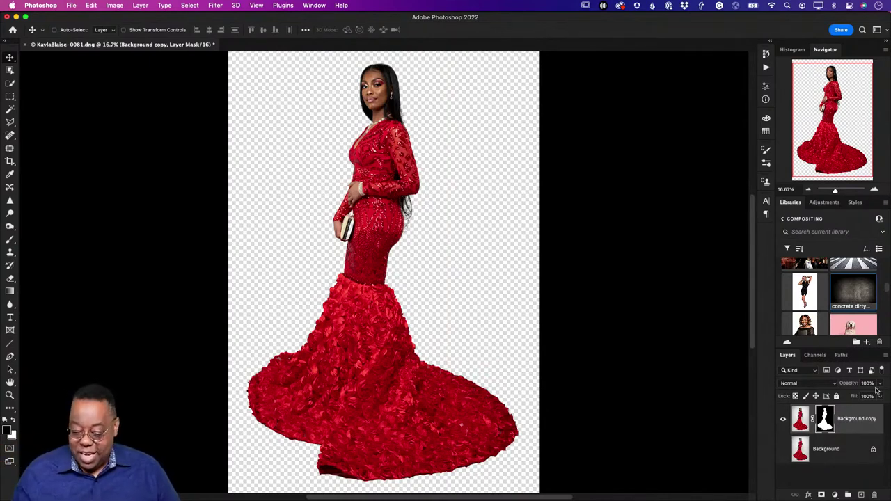
# - Find the Staircase image in the COMPOSITING library and open it as its own document
pyautogui.scroll(-5, 825, 317)
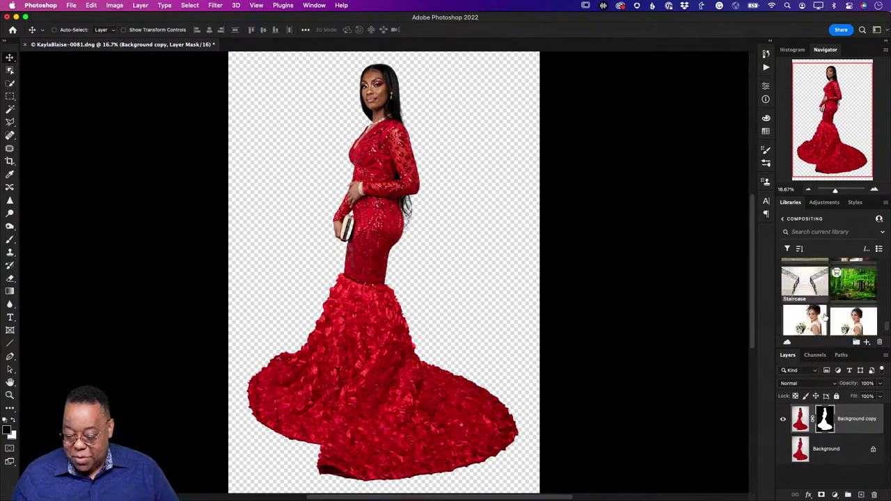
pyautogui.scroll(-2, 825, 316)
pyautogui.scroll(4, 825, 316)
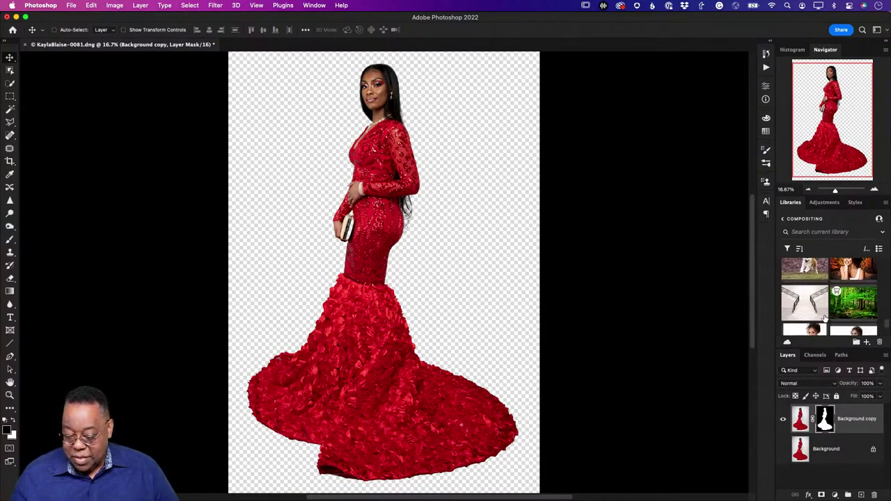
pyautogui.doubleClick(804, 305)
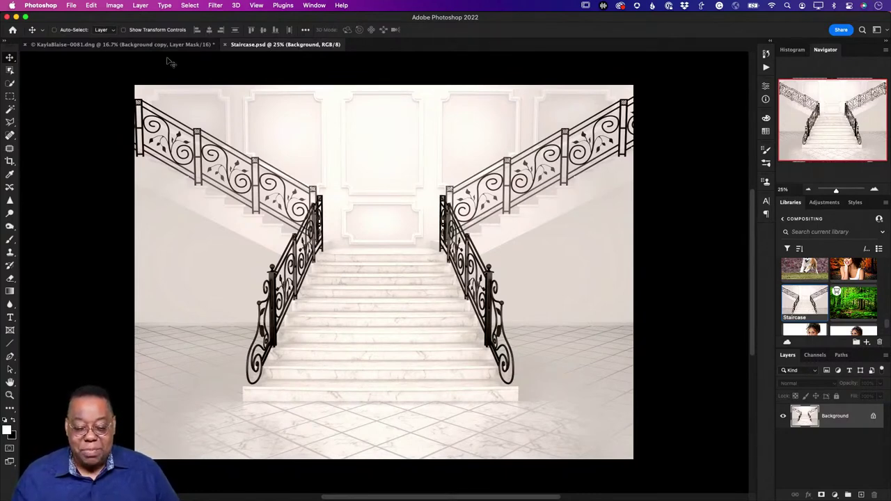
# - Copy the masked Background copy layer from the portrait into Staircase.psd and place the woman over the stairs
pyautogui.click(148, 45)
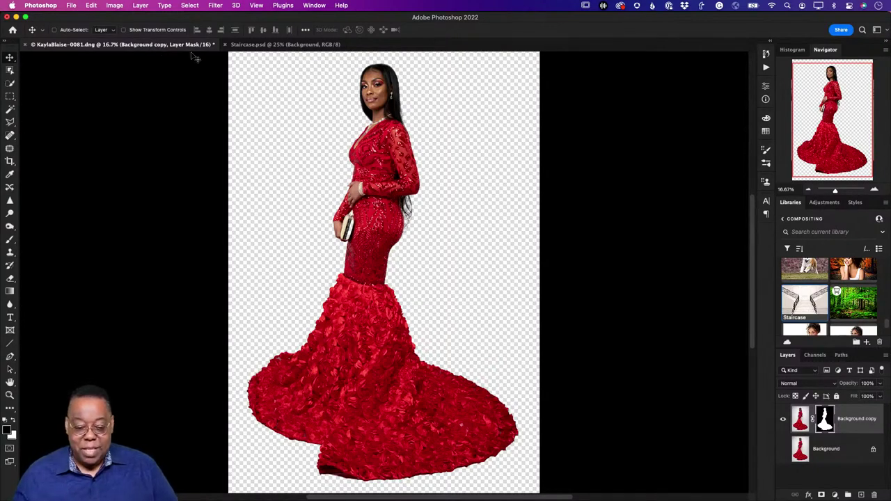
pyautogui.click(240, 46)
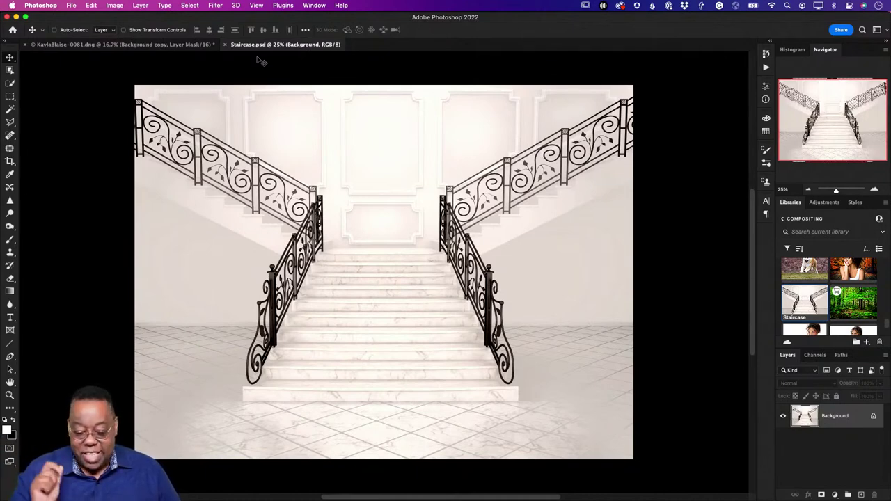
pyautogui.click(171, 44)
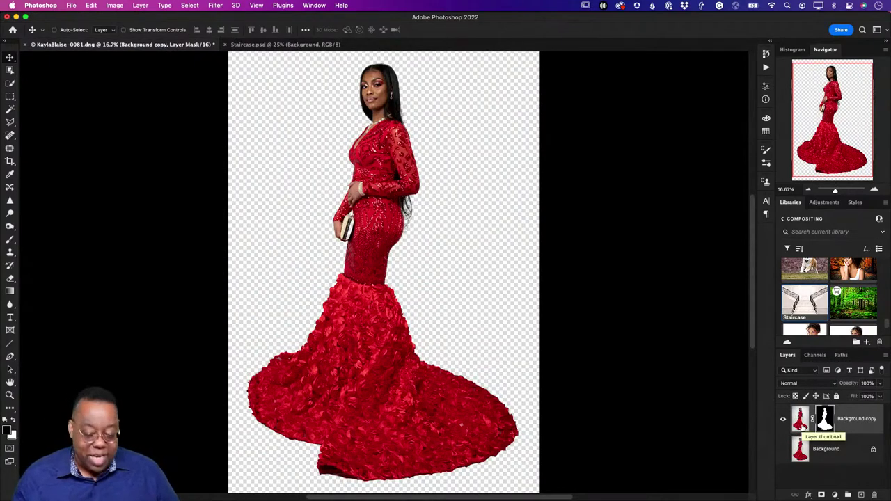
pyautogui.rightClick(853, 423)
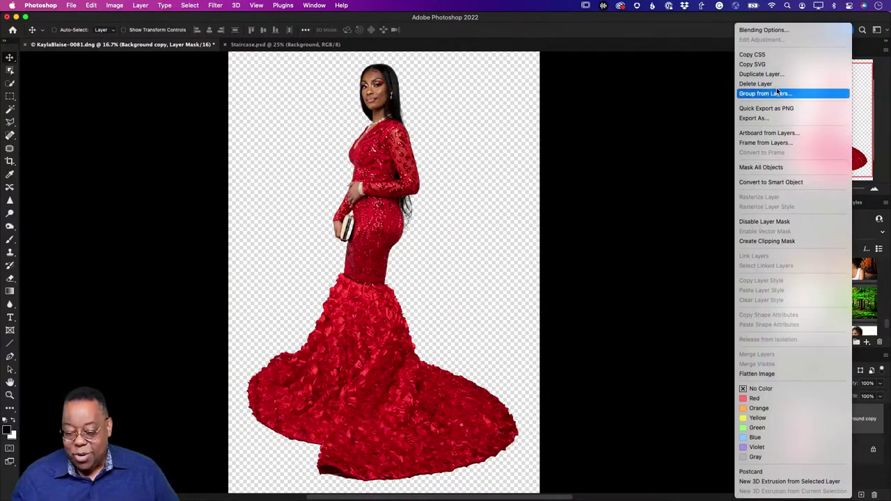
pyautogui.click(644, 154)
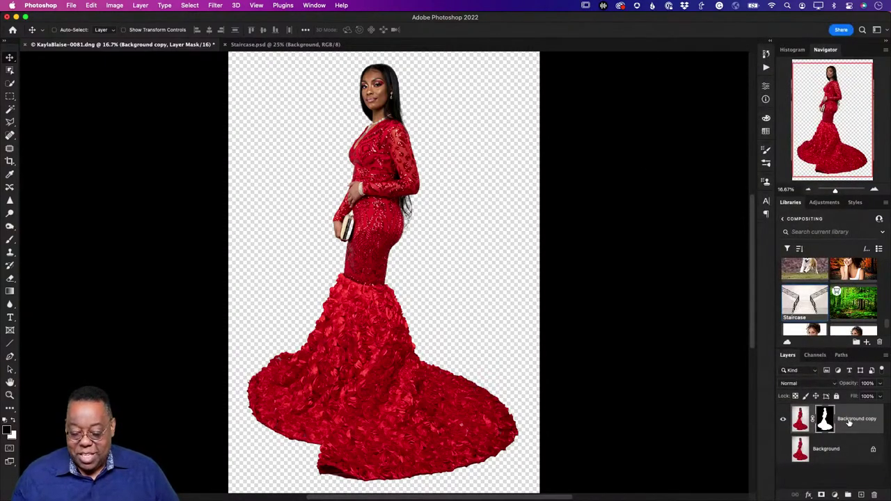
pyautogui.moveTo(846, 422); pyautogui.dragTo(388, 252)
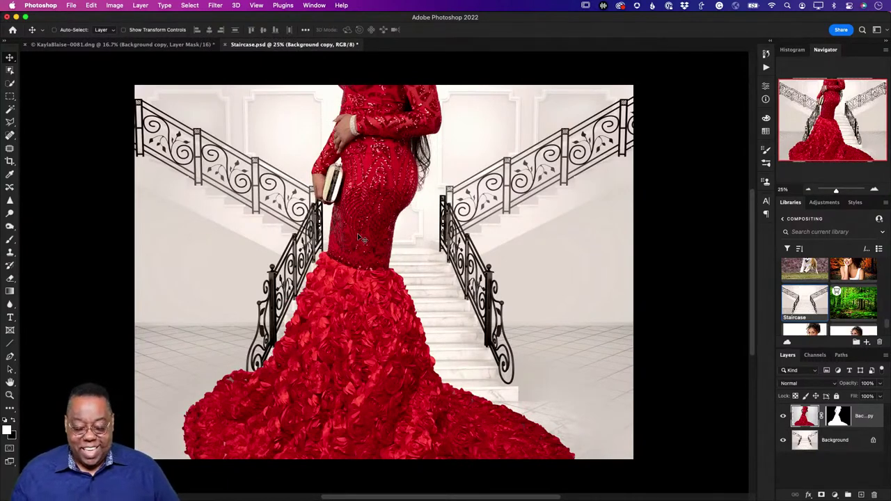
pyautogui.moveTo(353, 272); pyautogui.dragTo(369, 238)
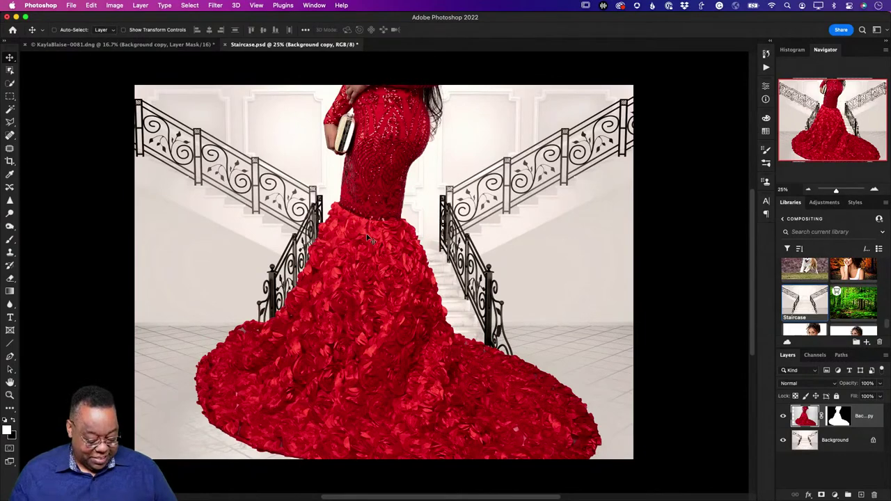
# - Free Transform the woman's layer, trying smaller sizes in front of the stairs before scaling it to about 47.7%
pyautogui.press('super+t')
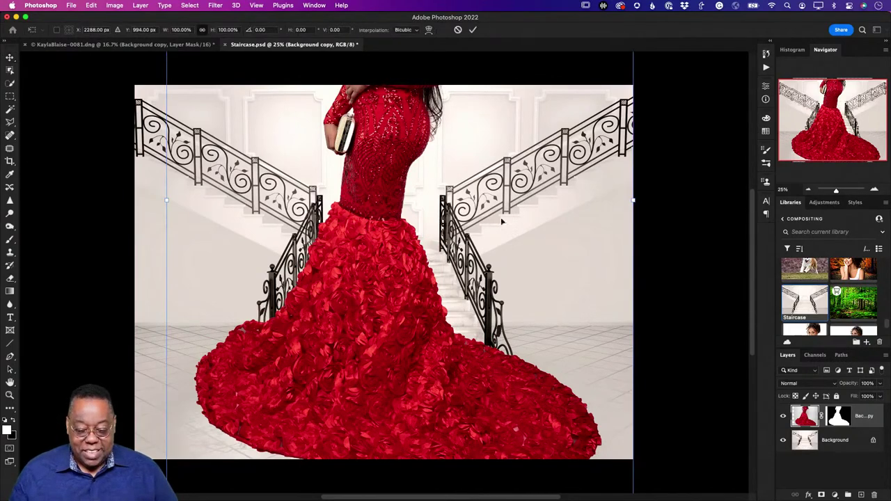
pyautogui.moveTo(633, 202); pyautogui.dragTo(367, 304)
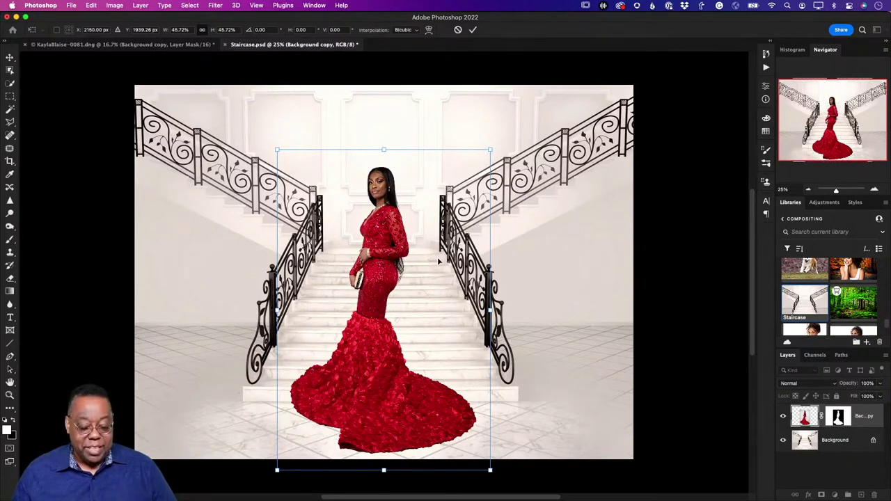
pyautogui.moveTo(490, 150); pyautogui.dragTo(425, 224)
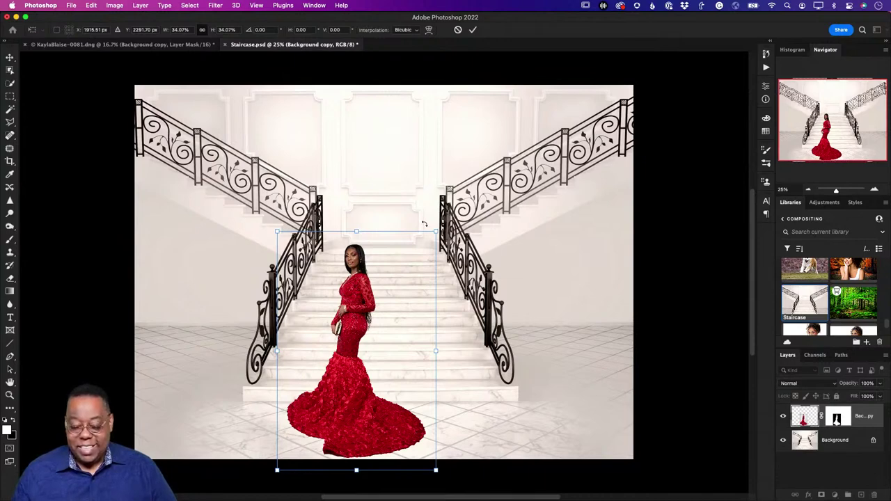
pyautogui.moveTo(370, 284); pyautogui.dragTo(398, 282)
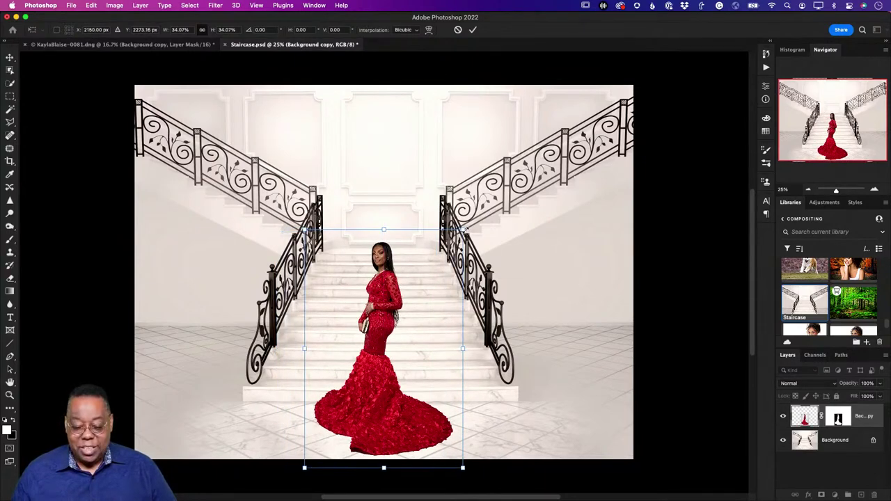
pyautogui.moveTo(463, 229); pyautogui.dragTo(445, 255)
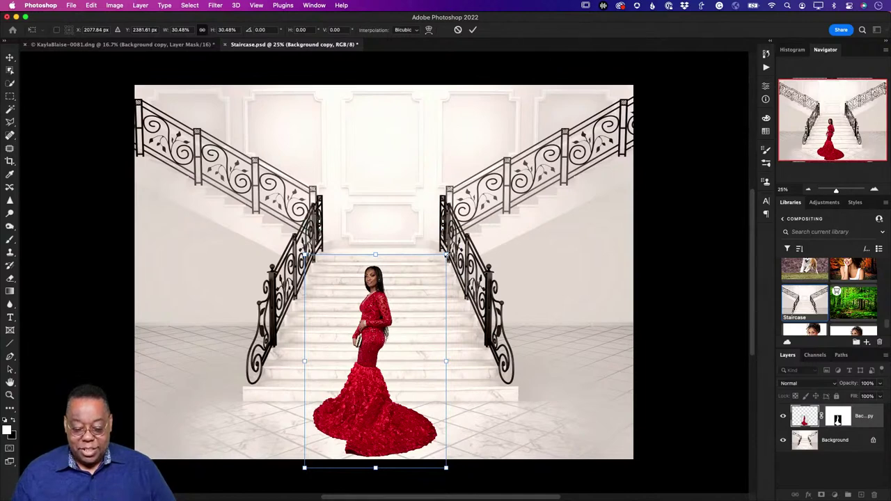
pyautogui.moveTo(446, 253); pyautogui.dragTo(528, 133)
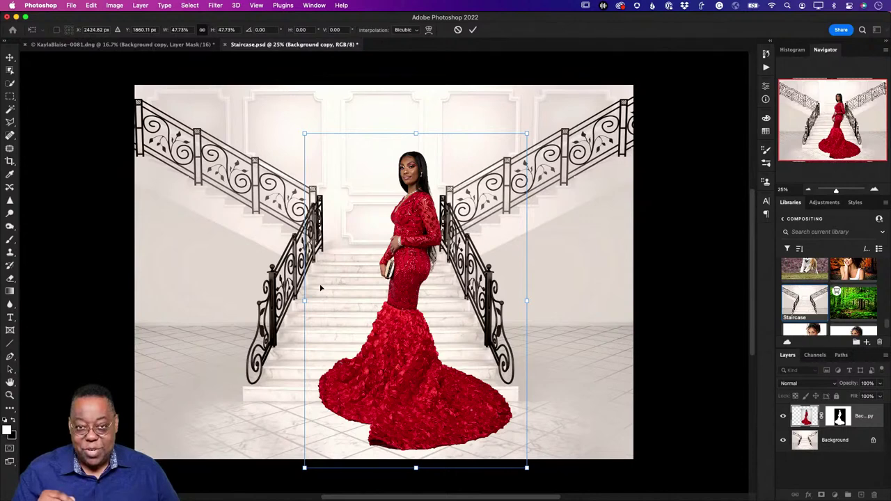
# - Scale the woman down to about 44.6%, reposition her centred in front of the stairs and commit the transform
pyautogui.scroll(-5, 323, 275)
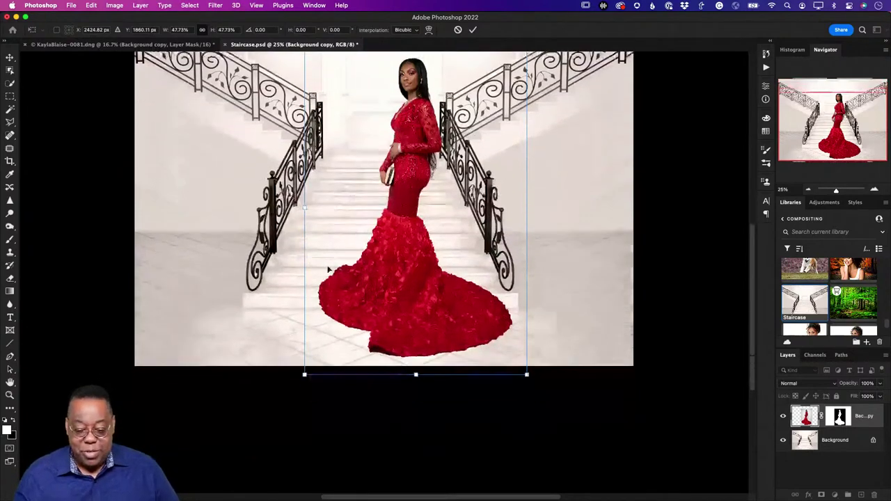
pyautogui.scroll(6, 362, 264)
pyautogui.scroll(-2, 402, 249)
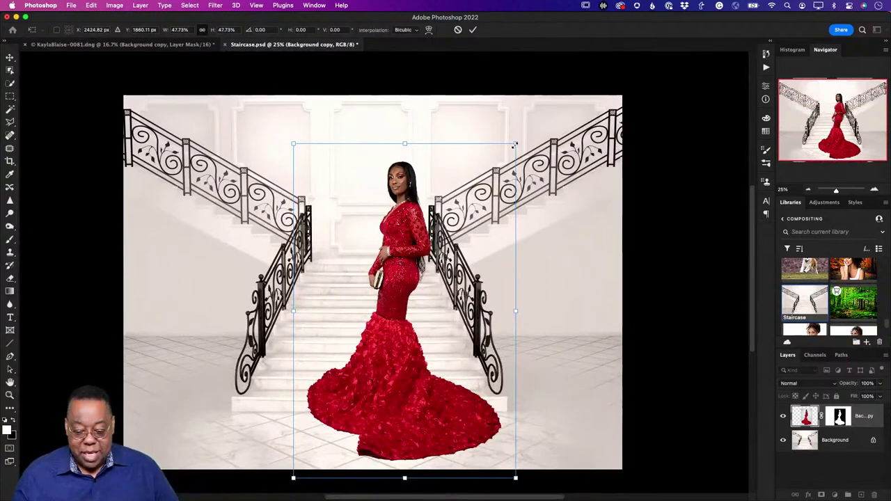
pyautogui.moveTo(515, 145); pyautogui.dragTo(500, 166)
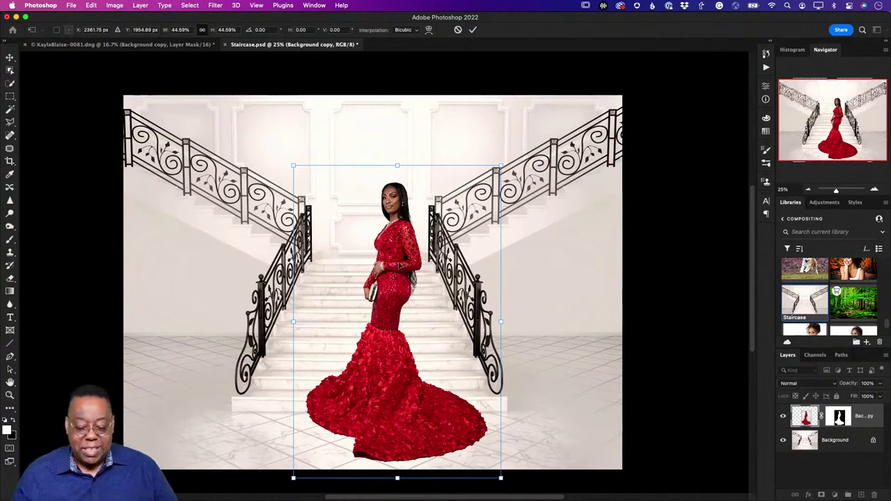
pyautogui.moveTo(399, 291); pyautogui.dragTo(373, 293)
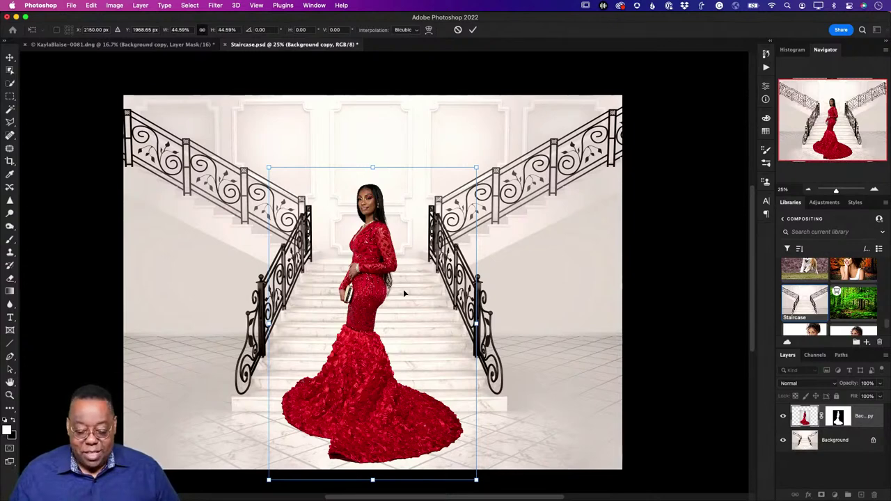
pyautogui.moveTo(375, 295); pyautogui.dragTo(381, 293)
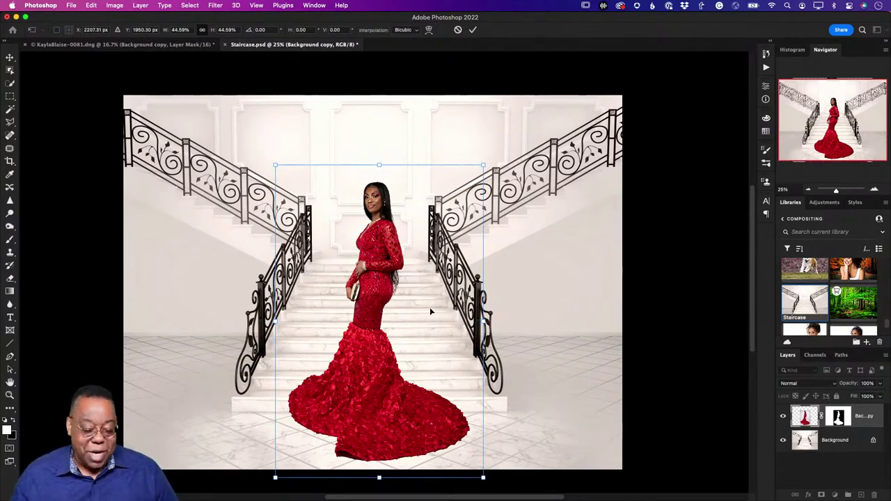
pyautogui.moveTo(375, 307); pyautogui.dragTo(395, 309)
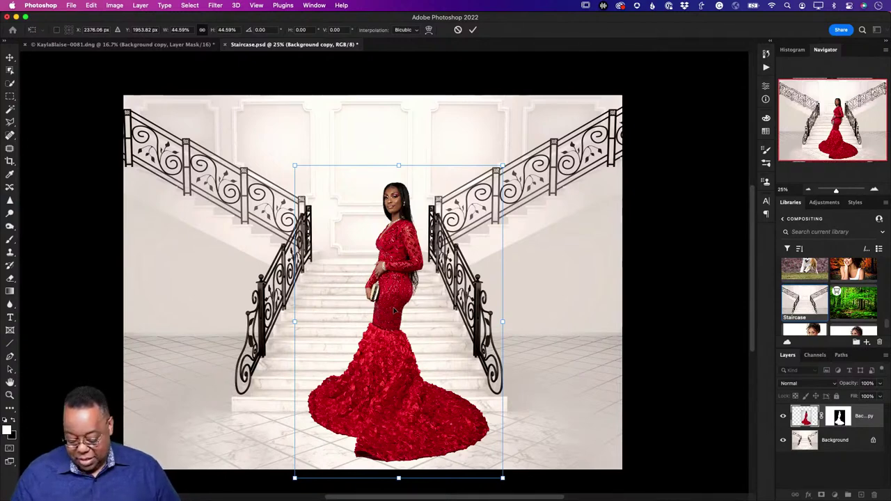
pyautogui.press('Return')
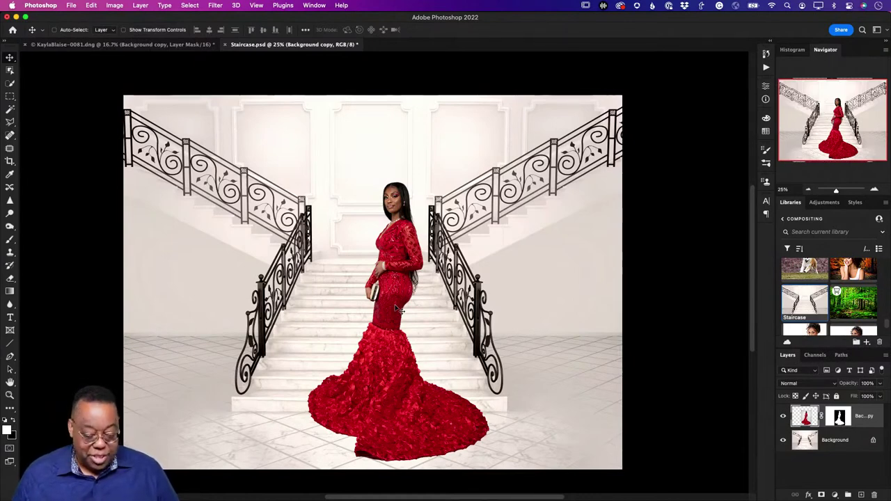
# - Save and close Staircase.psd, and close the red-dress portrait without saving its changes
pyautogui.press('super+w')
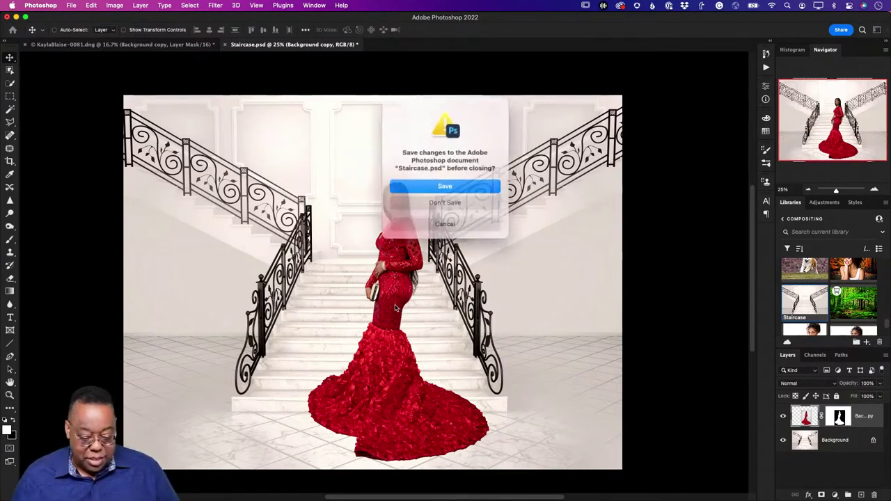
pyautogui.click(441, 185)
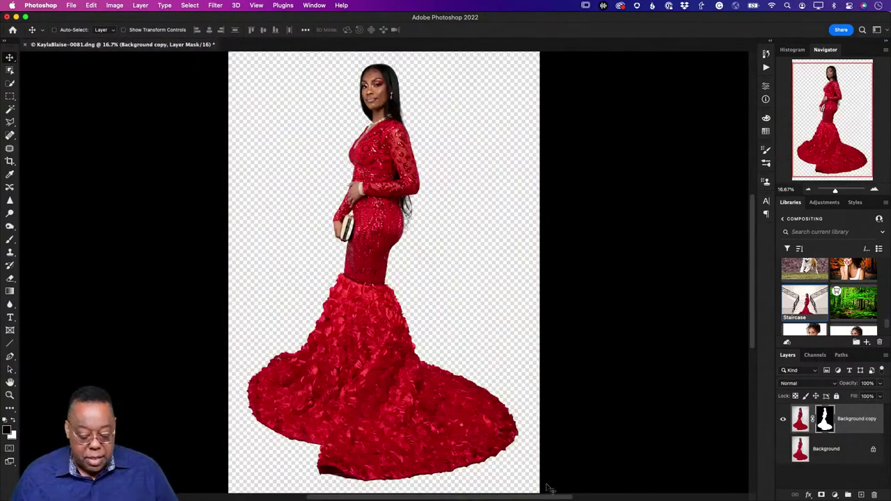
pyautogui.press('super+w')
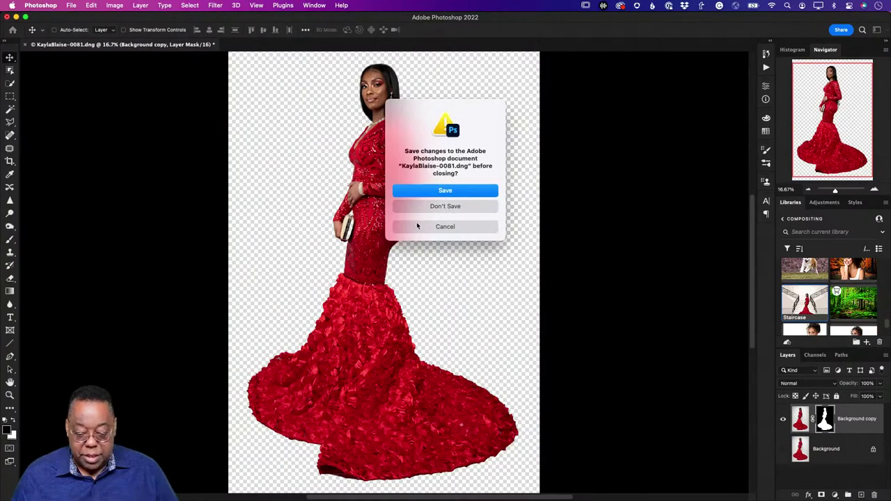
pyautogui.click(417, 206)
# - Switch to Lightroom Classic and view the second photo, the smiling woman in white scrubs, enlarged
pyautogui.press('super+Tab')
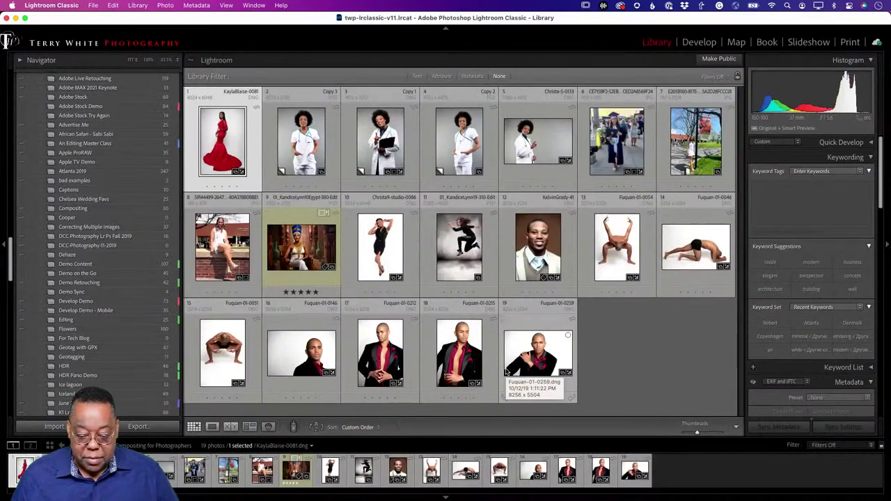
pyautogui.click(637, 376)
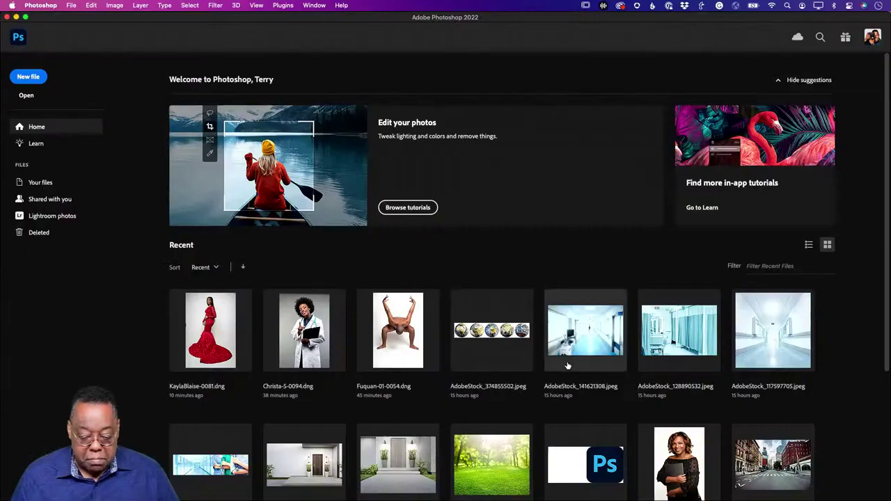
pyautogui.press('super+Tab')
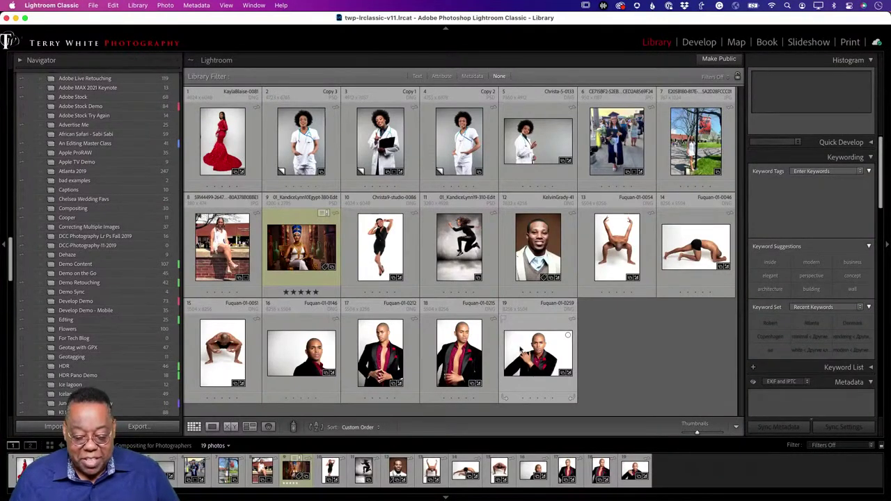
pyautogui.click(307, 150)
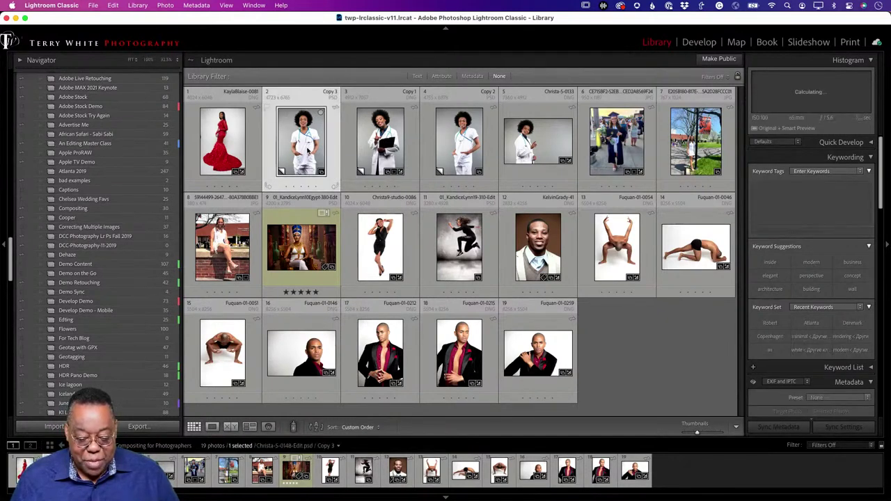
pyautogui.doubleClick(307, 151)
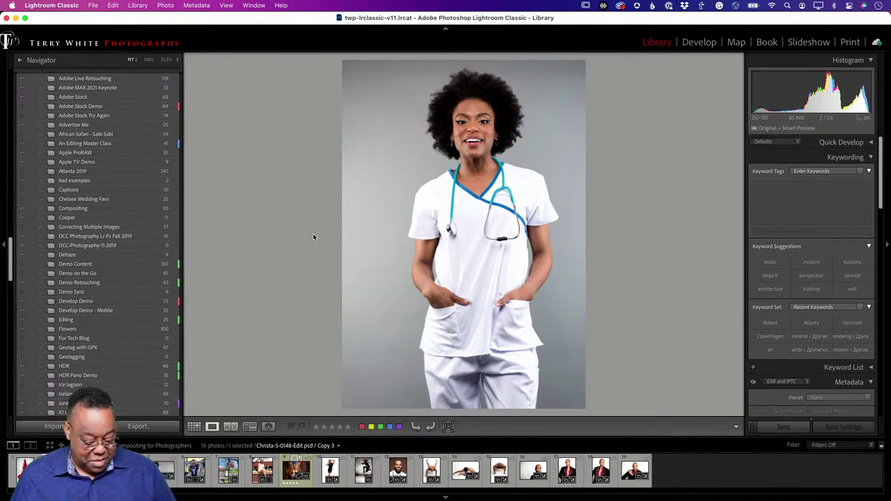
# - Switch to Lightroom and send the photo of the smiling woman in white scrubs to Photoshop, using its smart preview
pyautogui.press('super+Tab')
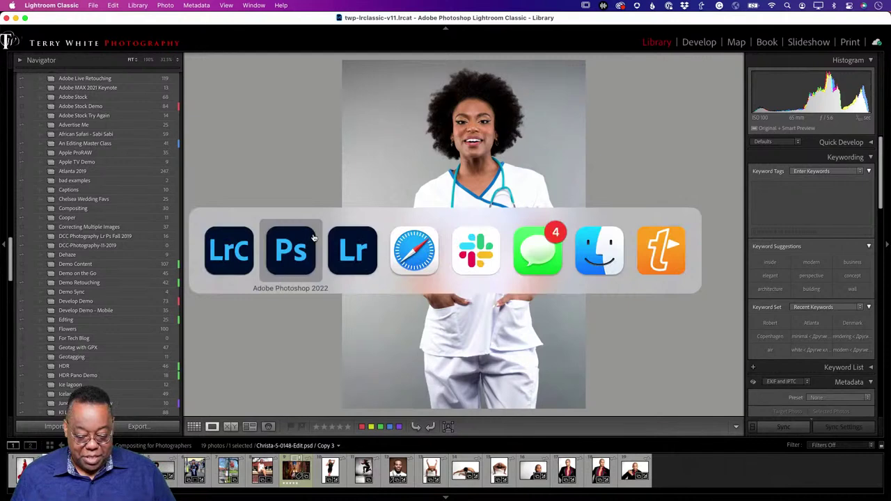
pyautogui.click(352, 269)
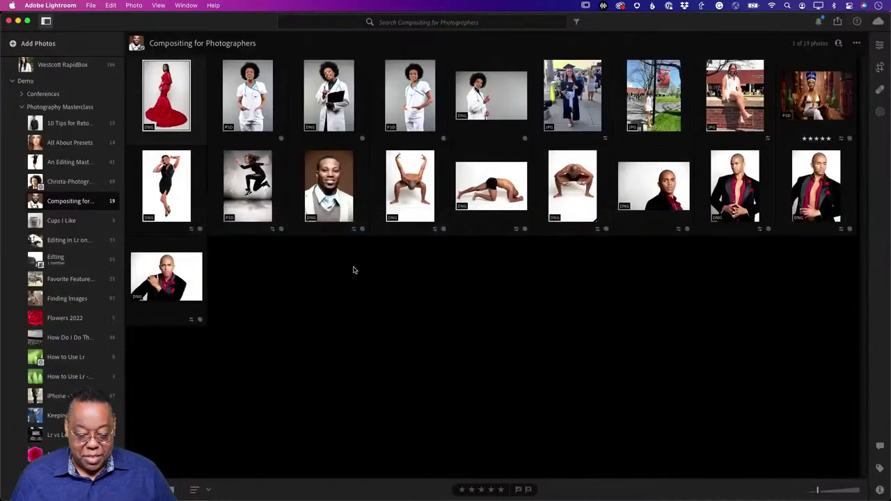
pyautogui.click(258, 106)
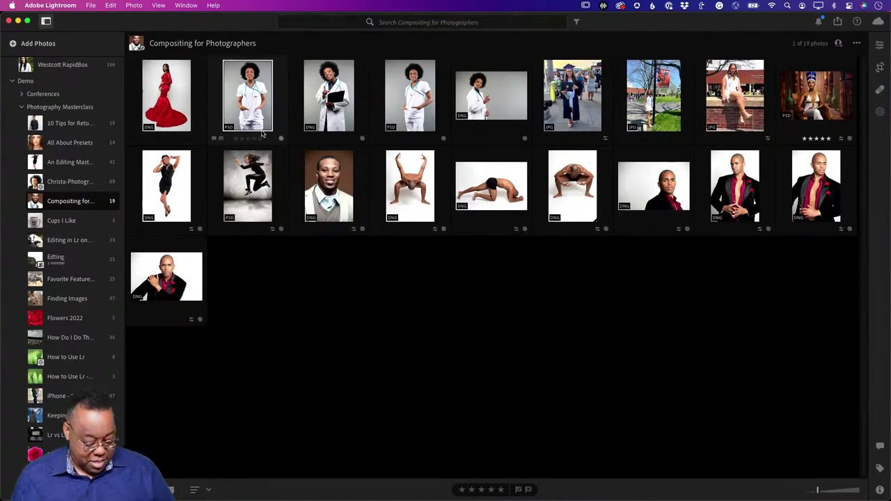
pyautogui.press('super+shift+e')
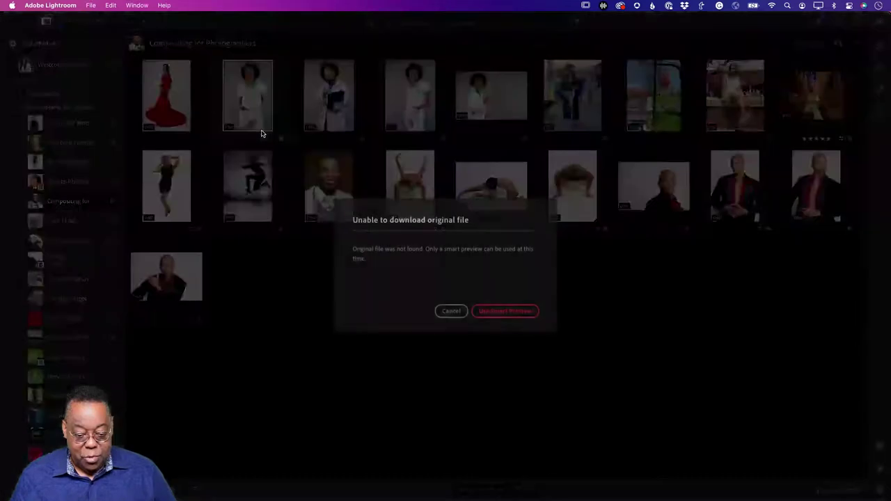
pyautogui.click(506, 311)
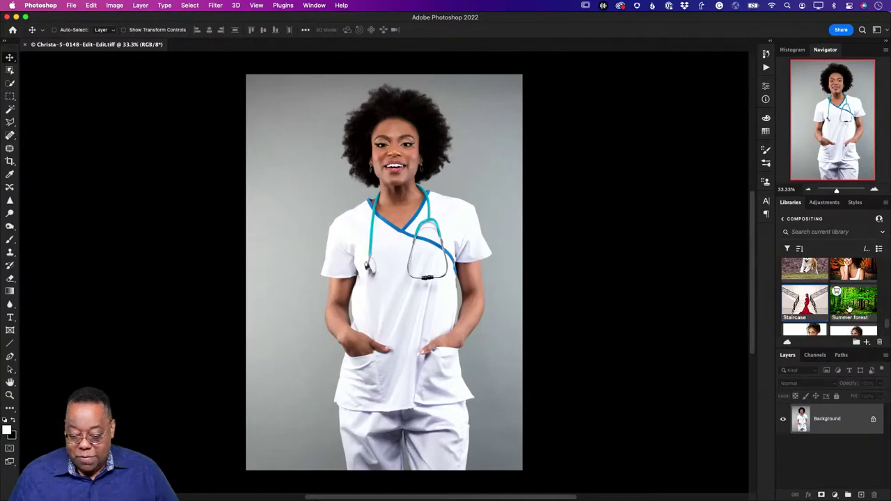
# - Look through the COMPOSITING library for hospital background images
pyautogui.scroll(-8, 849, 309)
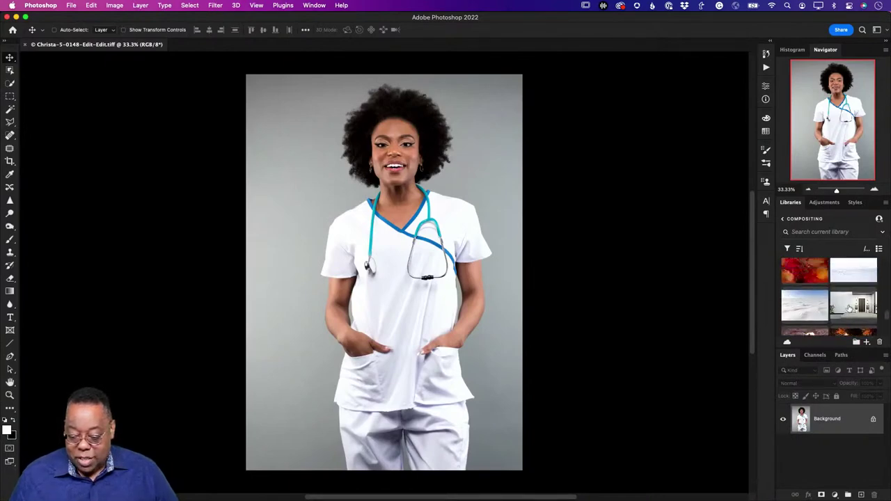
pyautogui.scroll(8, 849, 309)
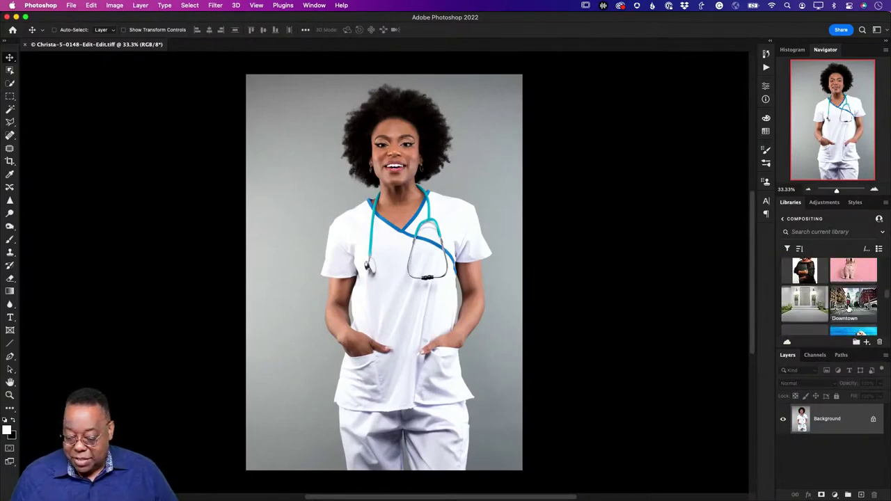
pyautogui.scroll(8, 849, 308)
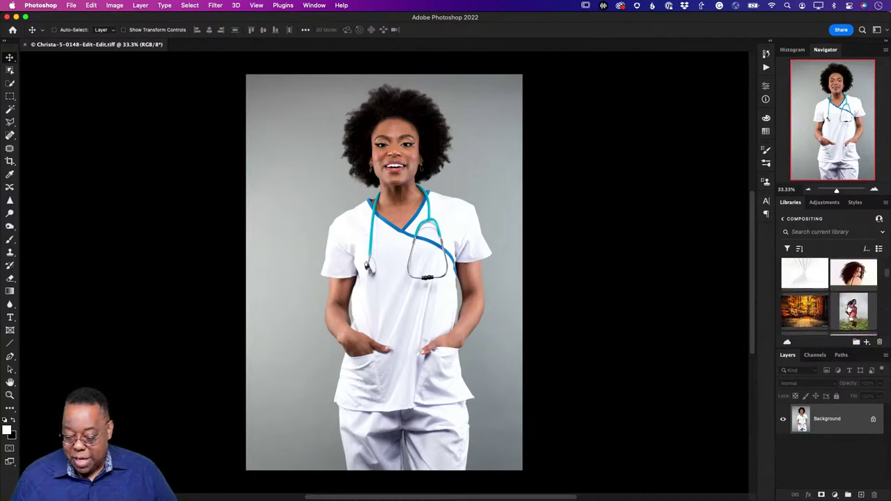
pyautogui.scroll(-8, 849, 309)
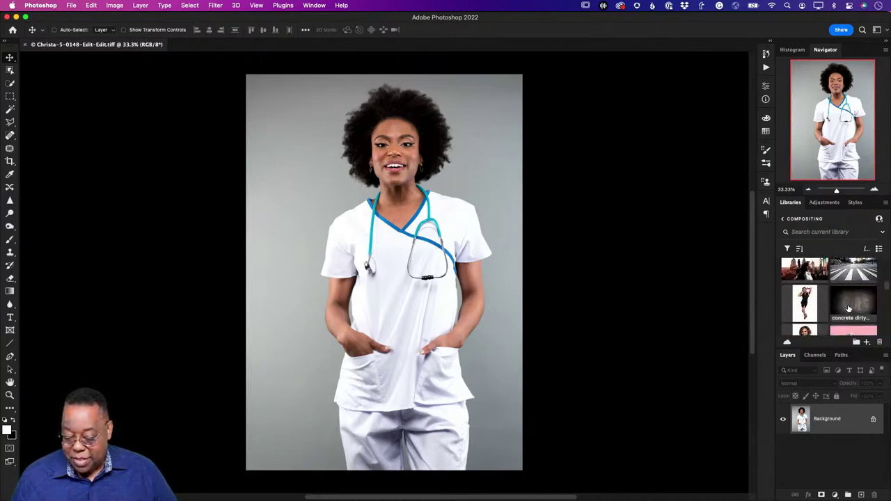
pyautogui.scroll(-6, 849, 309)
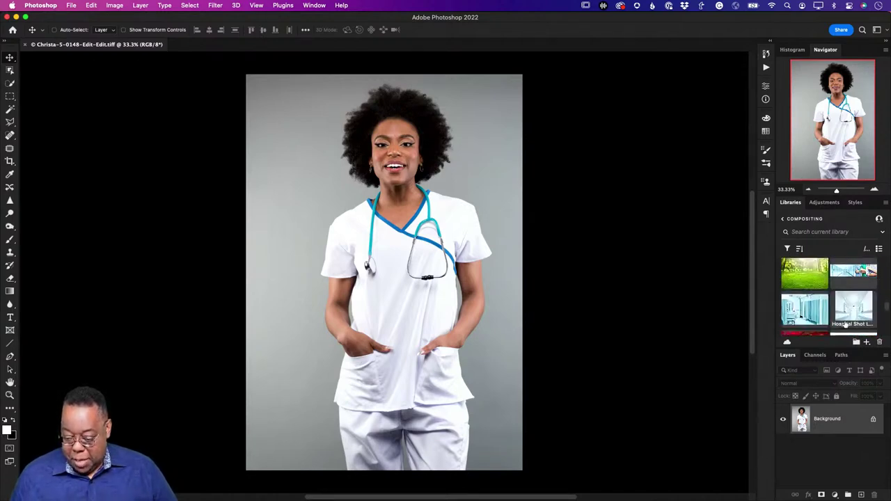
# - Switch to Adobe Stock in Safari and restrict the asset search to Free
pyautogui.press('super+Tab')
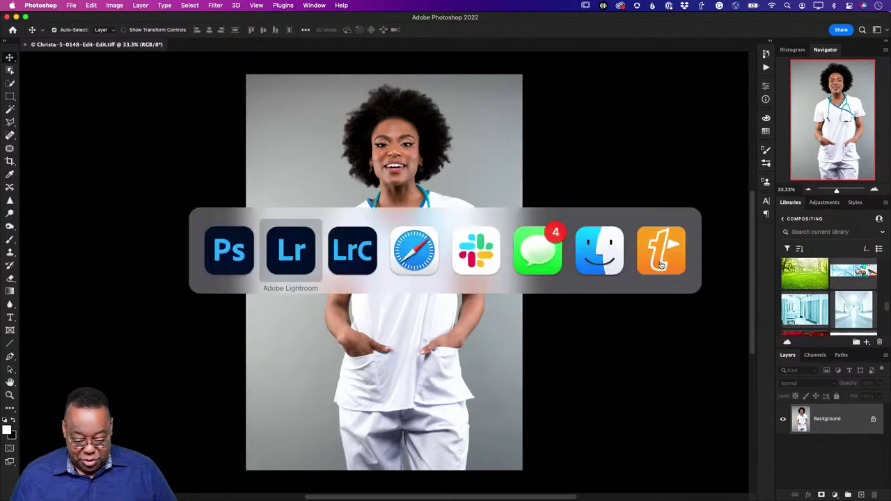
pyautogui.click(421, 263)
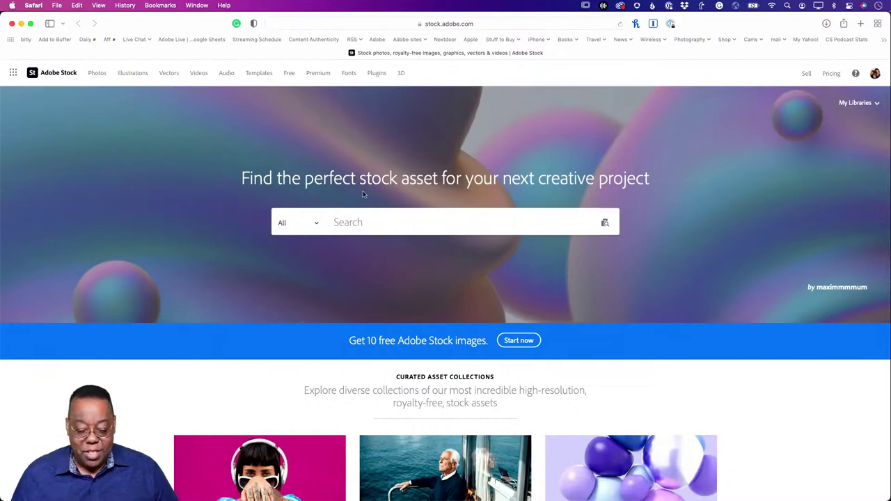
pyautogui.click(317, 226)
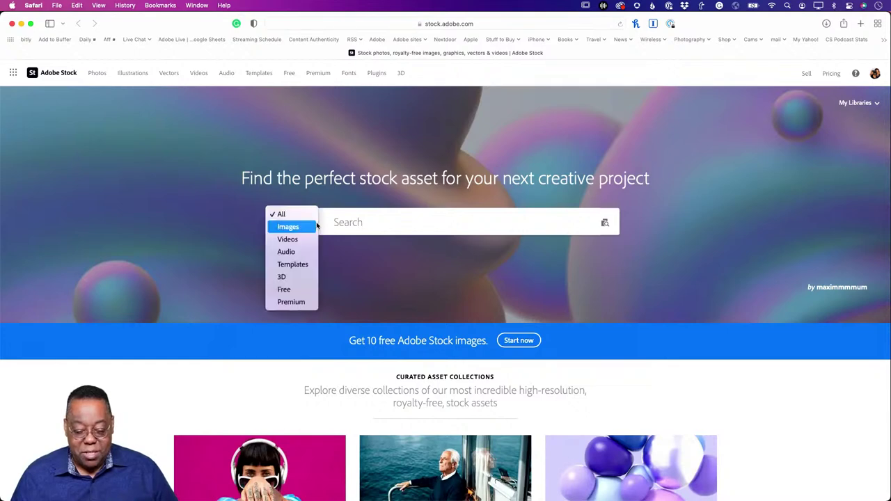
pyautogui.click(296, 289)
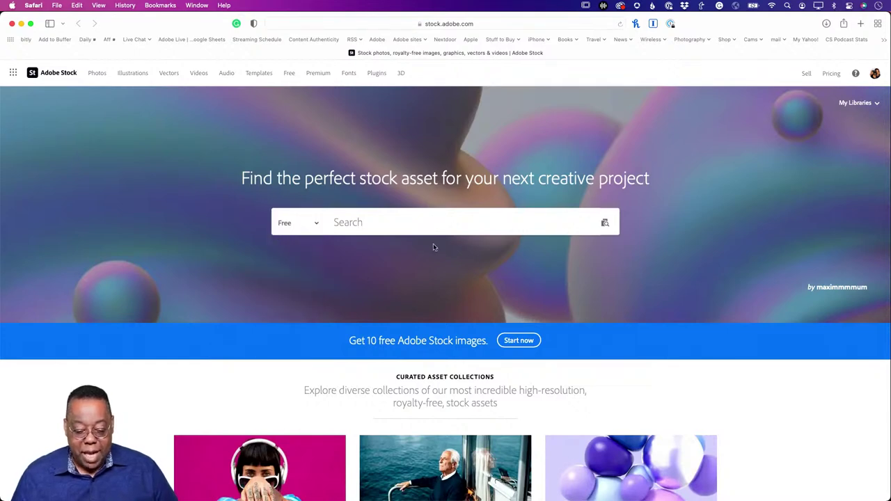
# - Search the free Adobe Stock assets for "hospital" and browse the results for a suitable background
pyautogui.click(369, 224)
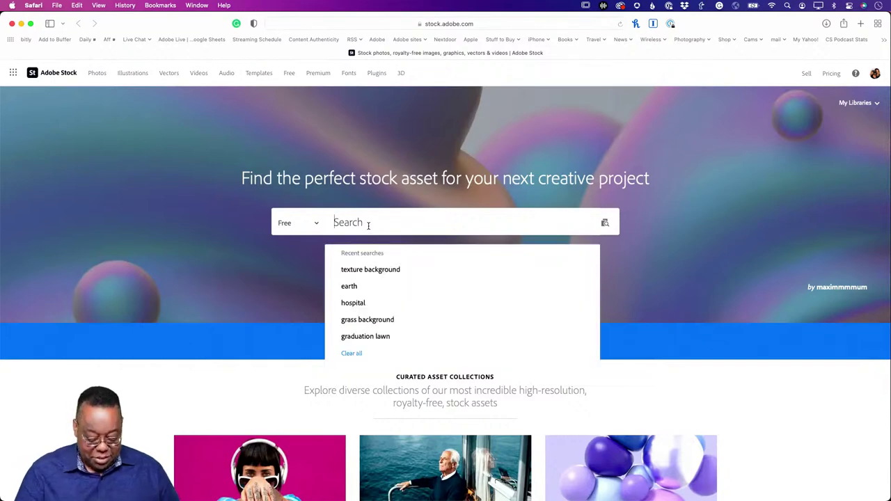
pyautogui.write('hospi')
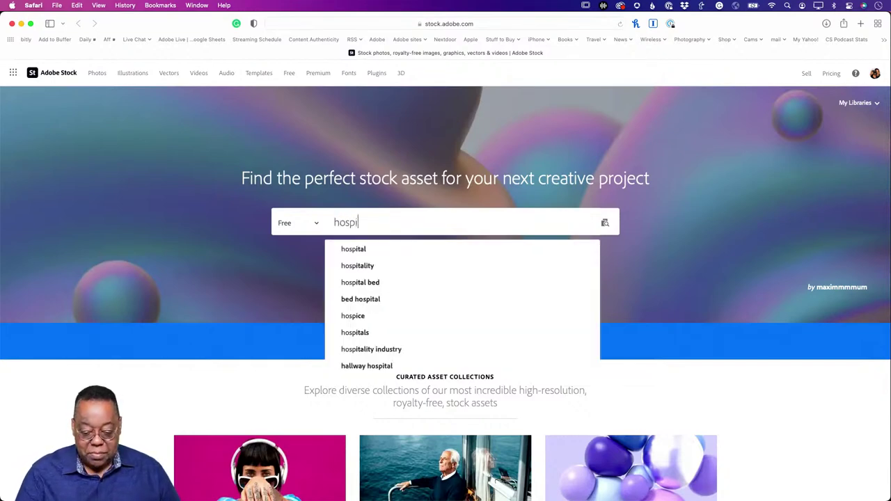
pyautogui.write('tal')
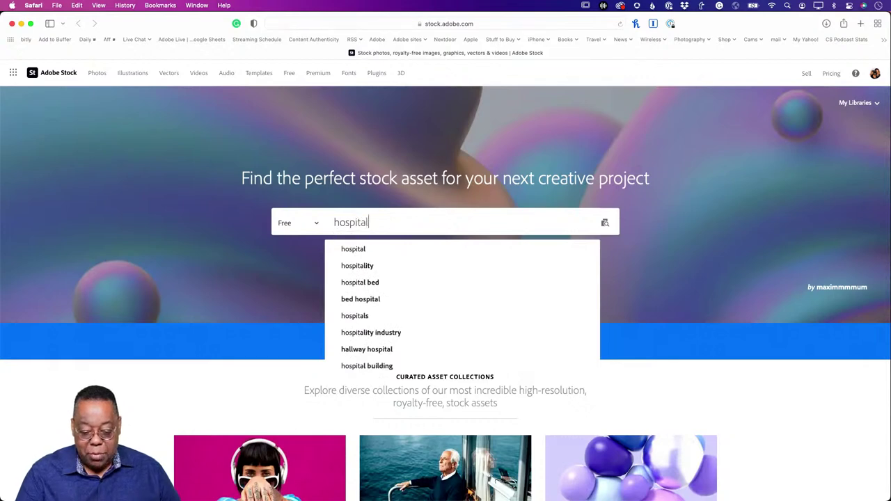
pyautogui.press('Return')
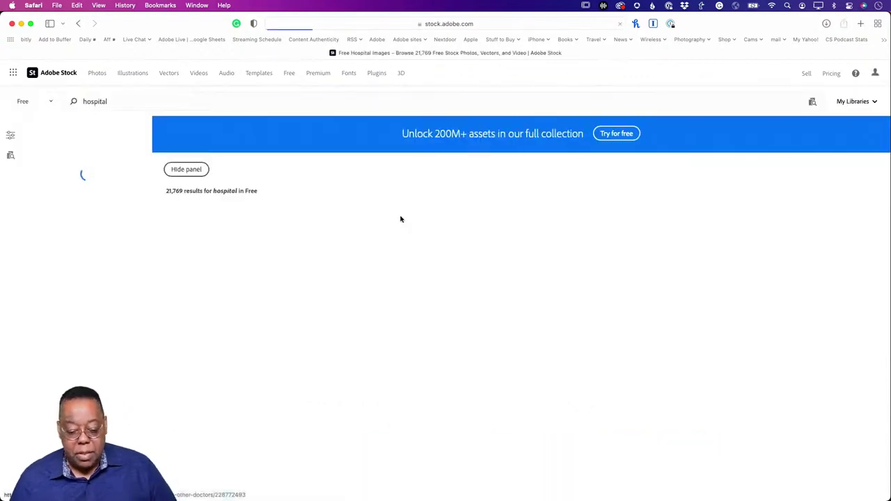
pyautogui.scroll(-1, 543, 265)
pyautogui.scroll(-15, 556, 271)
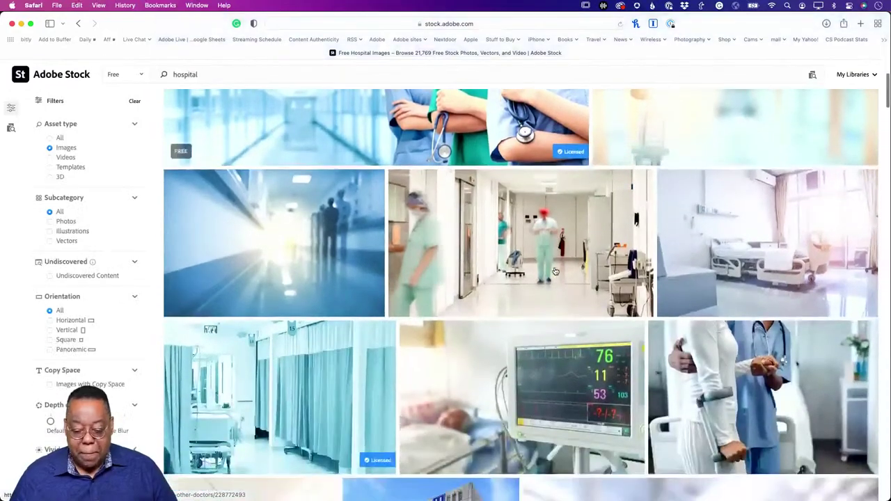
pyautogui.scroll(-15, 555, 272)
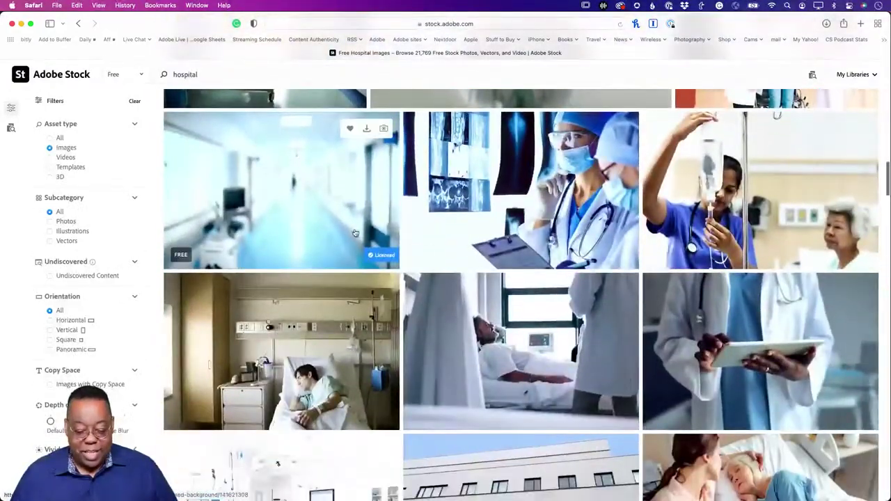
# - Look through the free hospital images on Adobe Stock for a corridor or room that suits the portrait
pyautogui.scroll(15, 515, 281)
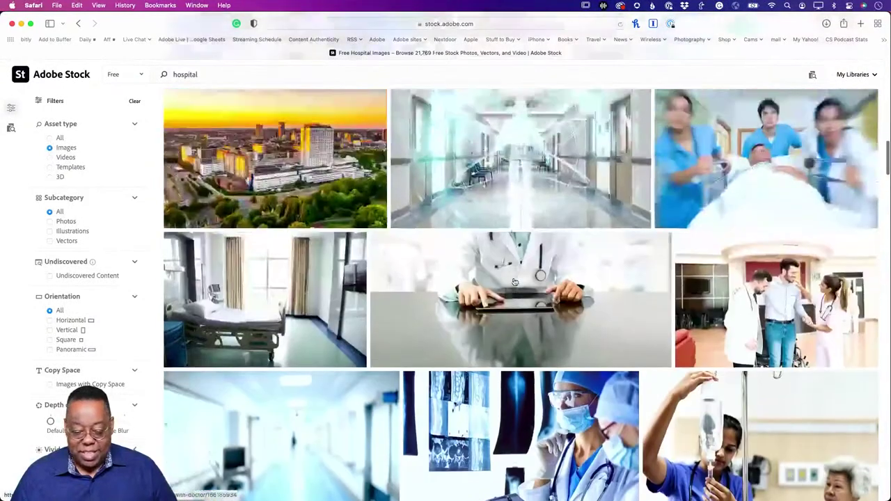
pyautogui.scroll(3, 514, 281)
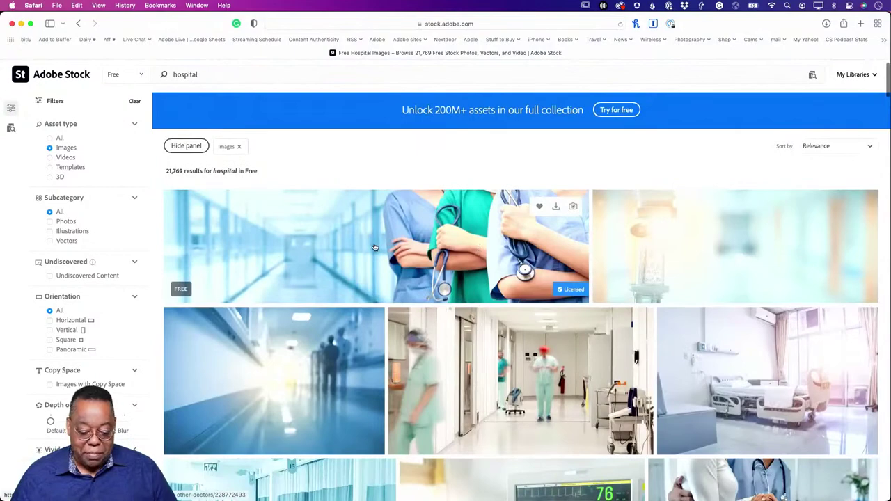
pyautogui.scroll(-10, 402, 283)
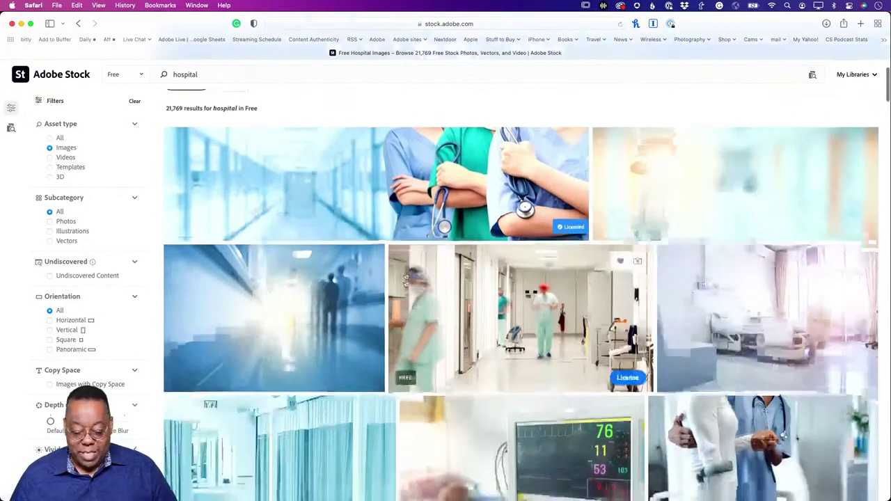
pyautogui.scroll(5, 406, 283)
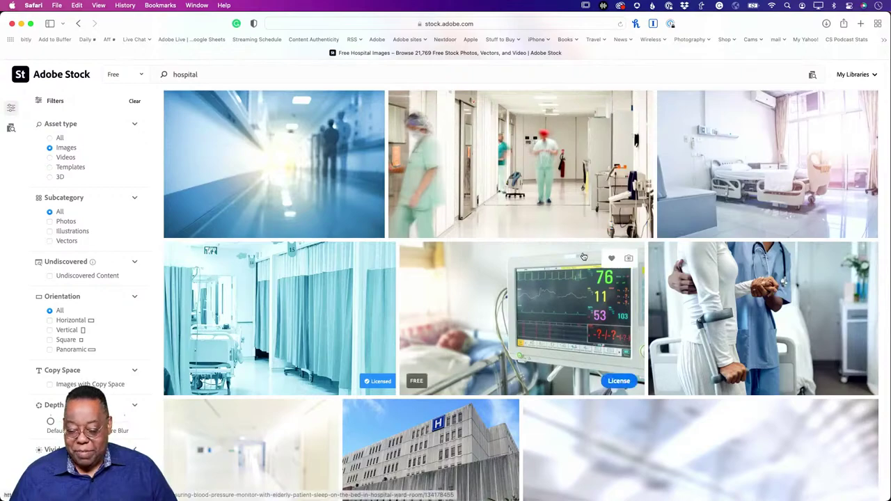
pyautogui.scroll(-5, 611, 312)
pyautogui.scroll(-10, 611, 314)
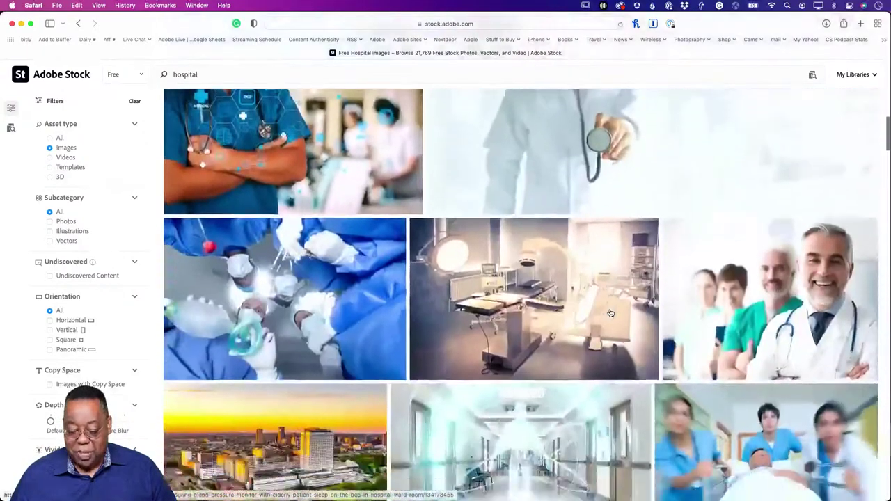
pyautogui.scroll(-10, 611, 313)
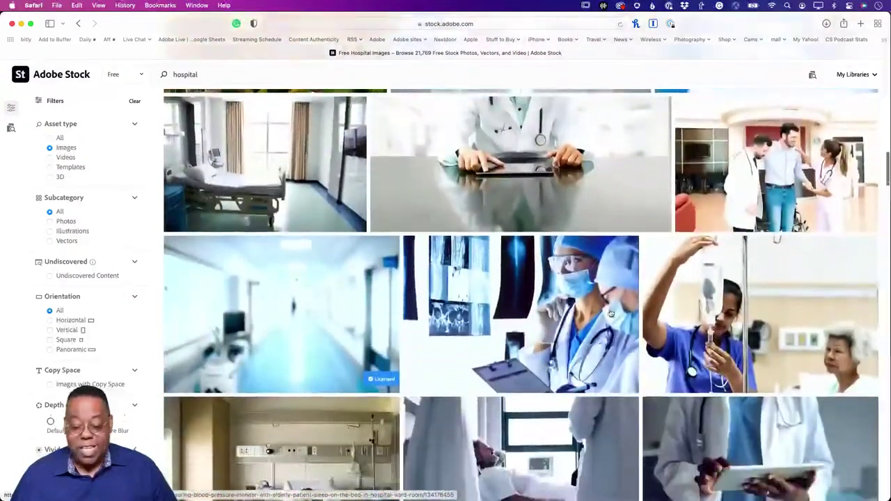
pyautogui.scroll(-1, 610, 313)
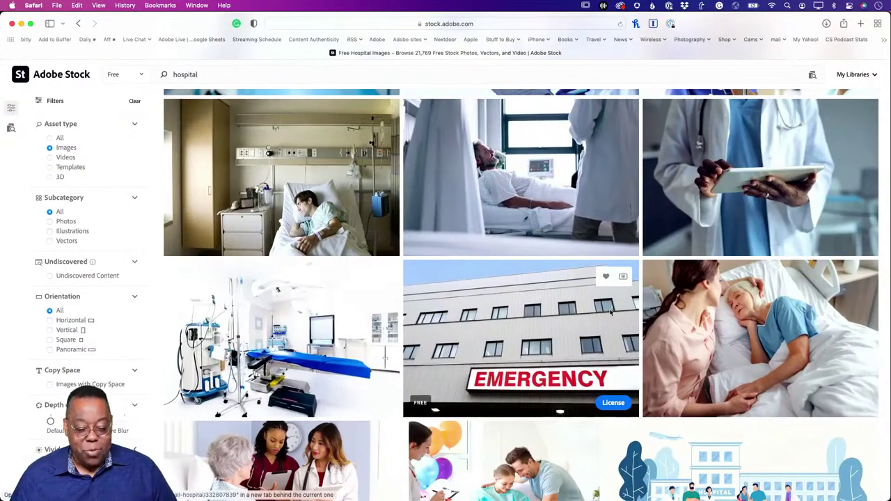
# - Switch to Photoshop and open the Hospital 2, Hospital 1 and low hospital corridor images from the COMPOSITING library
pyautogui.press('super+Tab')
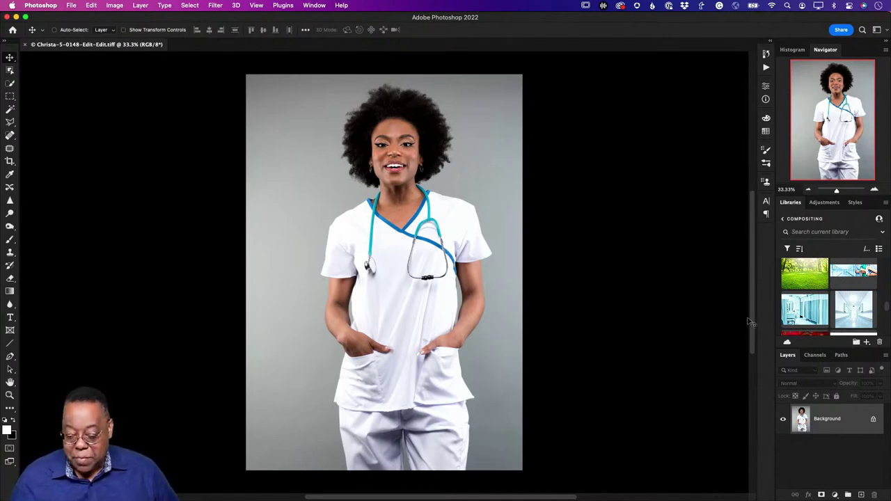
pyautogui.doubleClick(797, 311)
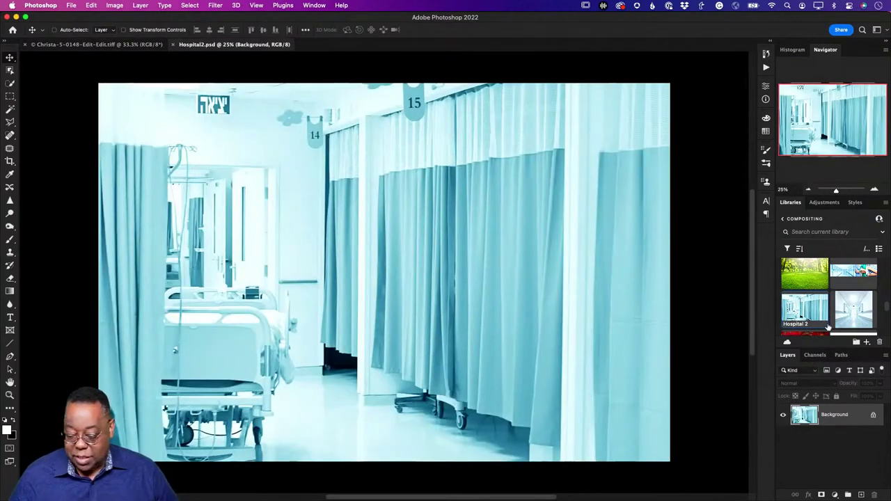
pyautogui.scroll(-5, 839, 319)
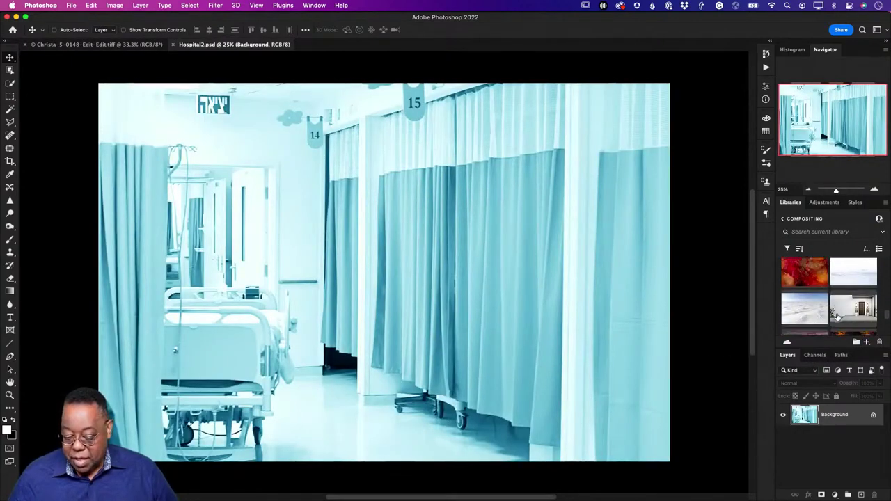
pyautogui.scroll(4, 838, 316)
pyautogui.scroll(2, 841, 314)
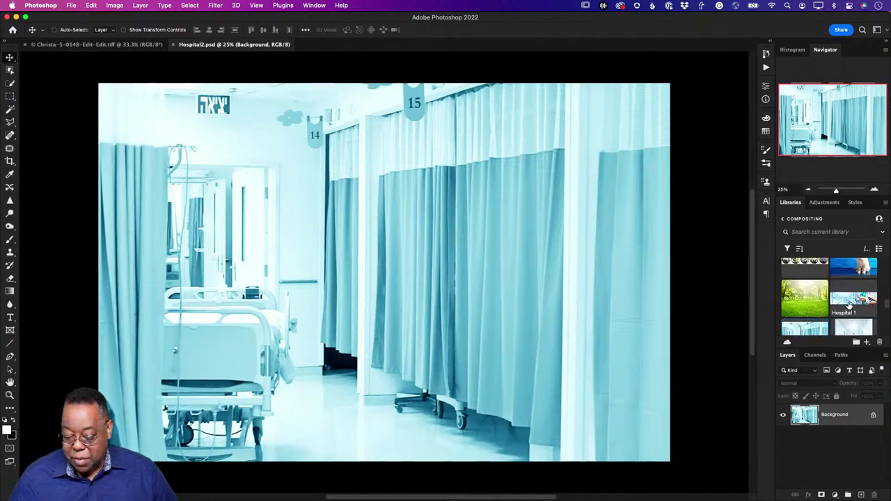
pyautogui.doubleClick(844, 306)
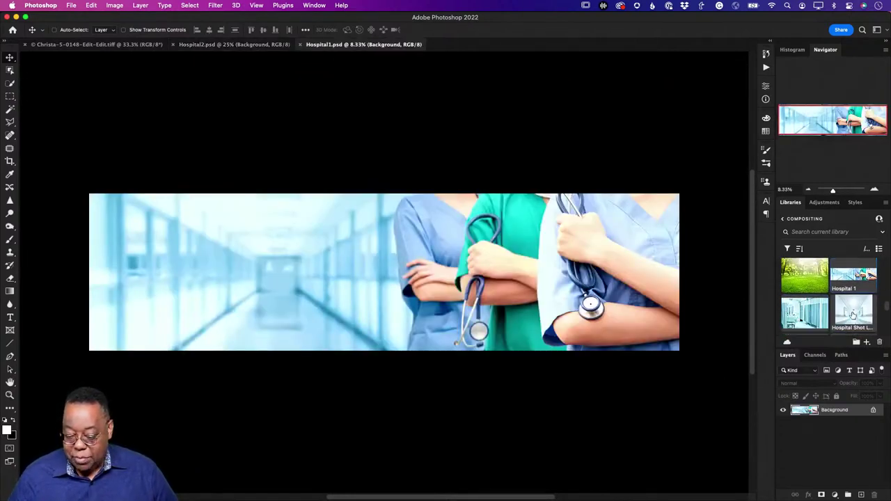
pyautogui.doubleClick(853, 315)
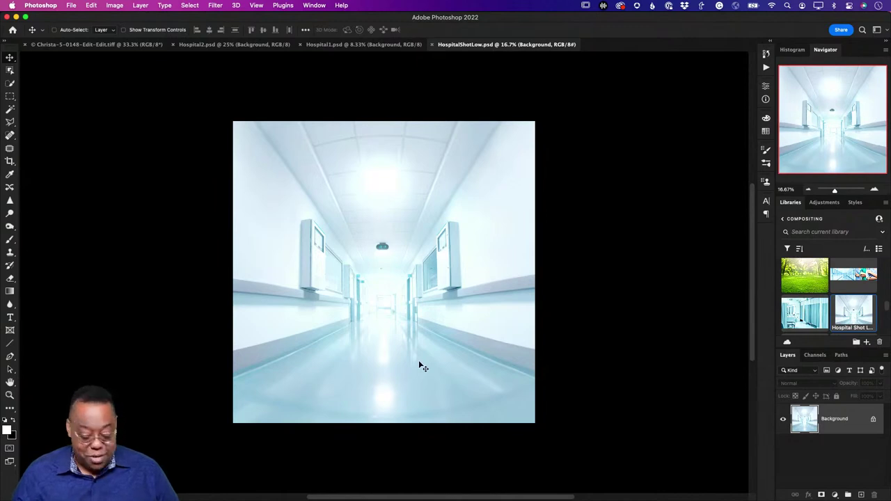
# - Close the HospitalShotLow.psd and Hospital2.psd documents, keeping Hospital1.psd open as the background
pyautogui.press('super+w')
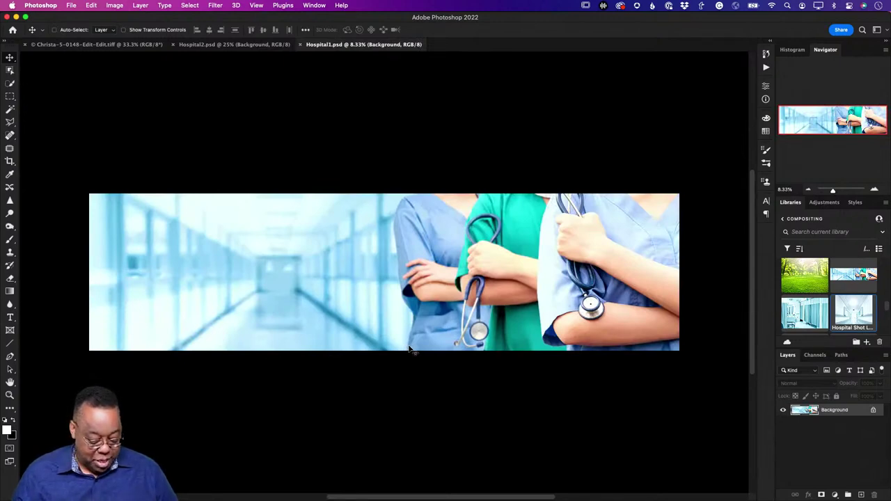
pyautogui.scroll(-1, 334, 209)
pyautogui.click(240, 44)
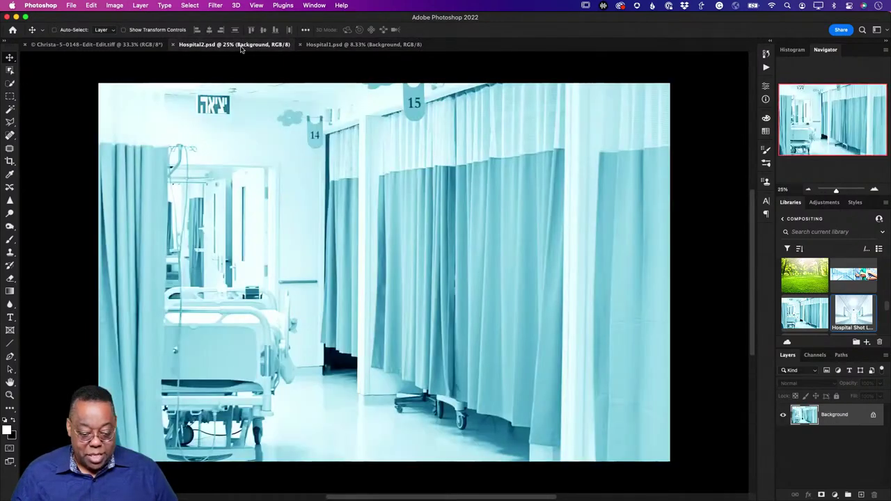
pyautogui.click(174, 44)
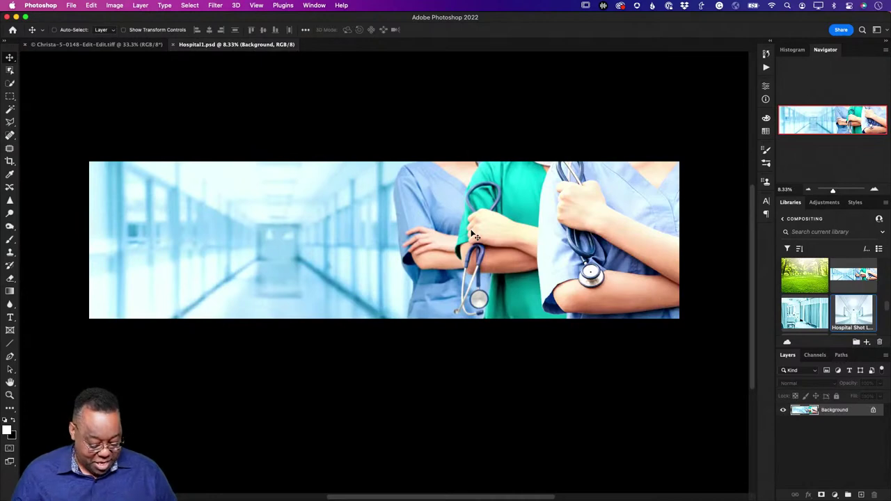
# - Crop Hospital1.psd to the empty blurred corridor, removing the medical staff, and fit the image to the window
pyautogui.press('c')
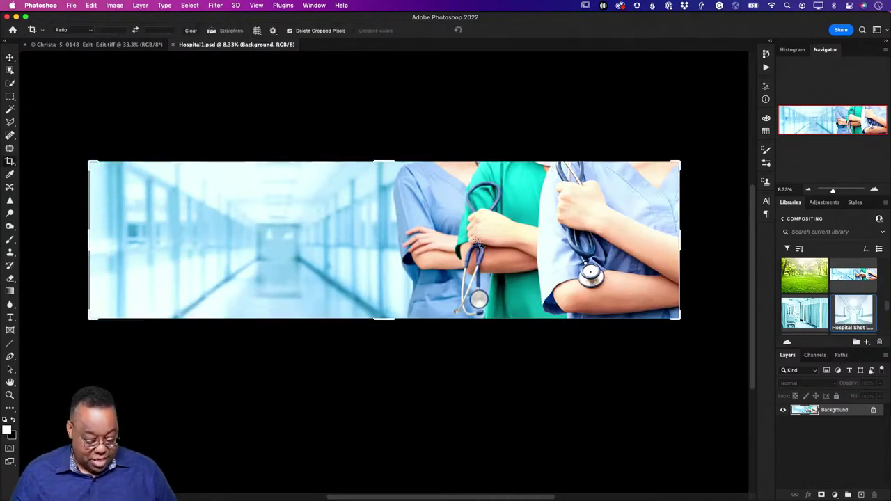
pyautogui.moveTo(682, 239); pyautogui.dragTo(537, 254)
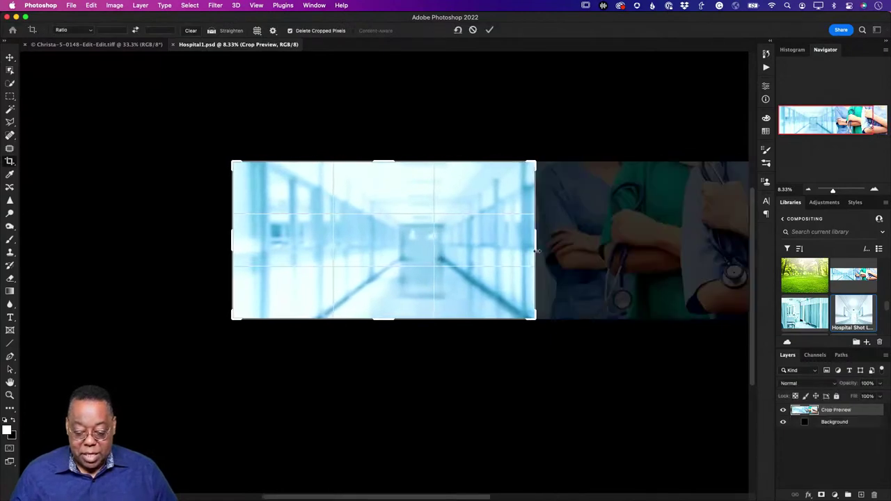
pyautogui.press('Return')
pyautogui.hscroll(4, 540, 255)
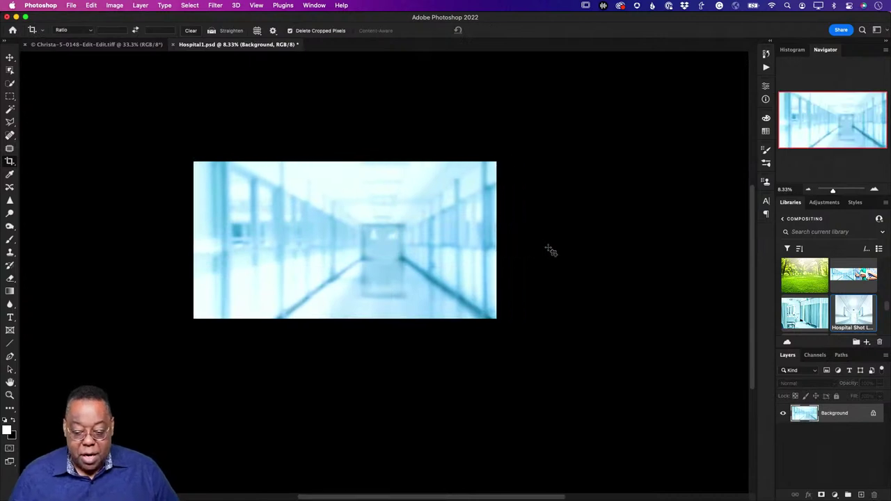
pyautogui.press('super+0')
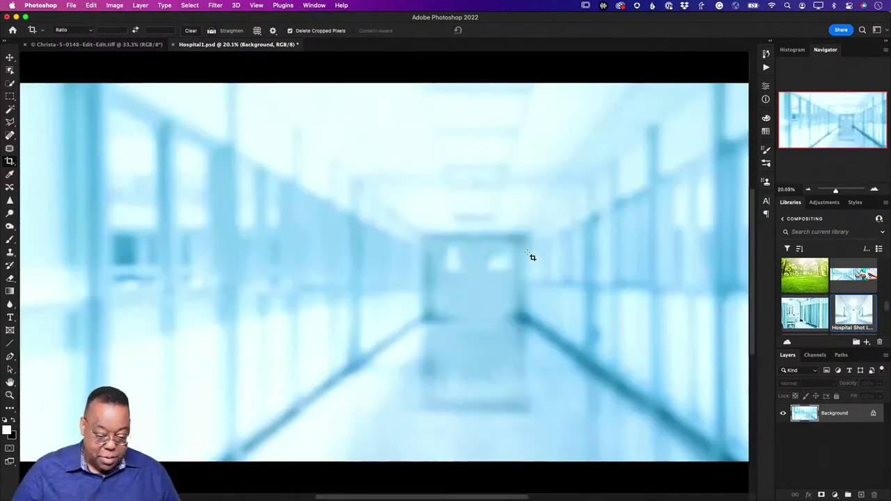
# - In the portrait document, select the woman in white scrubs with Select Subject
pyautogui.click(139, 45)
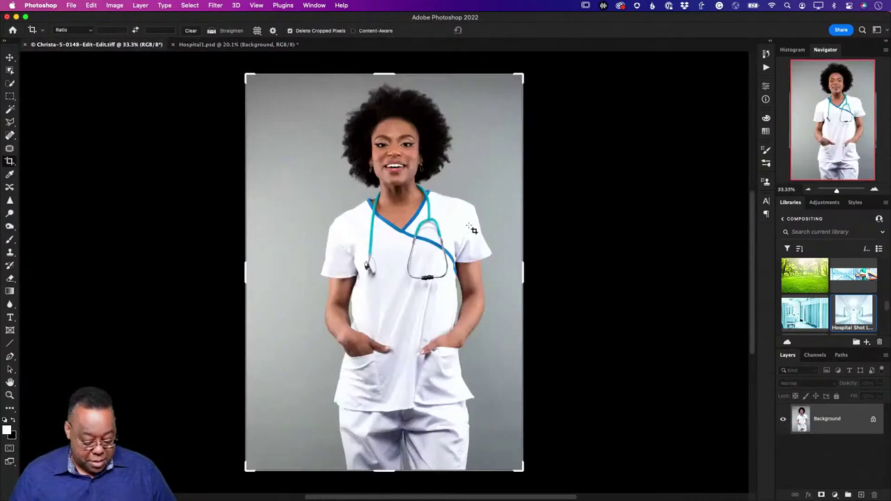
pyautogui.press('v')
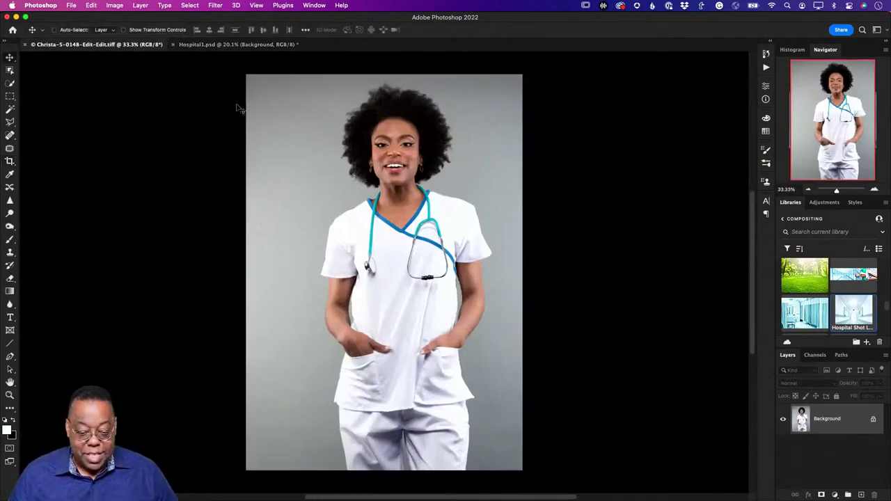
pyautogui.click(190, 6)
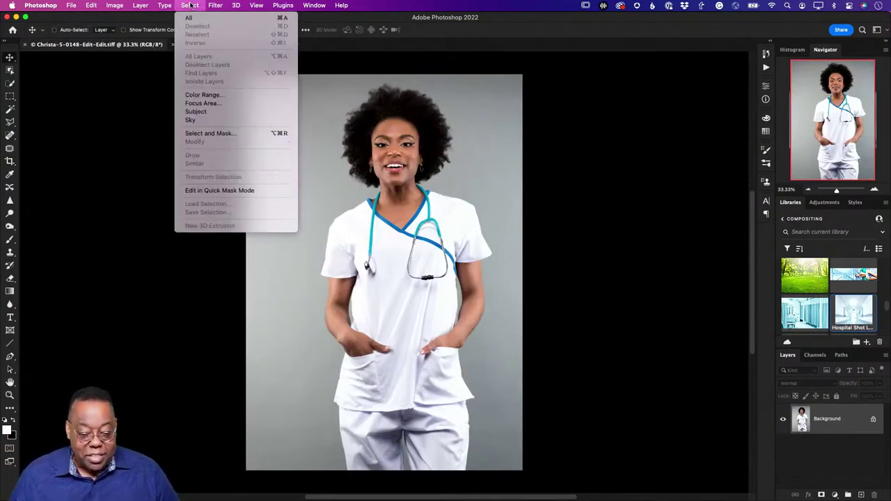
pyautogui.click(218, 112)
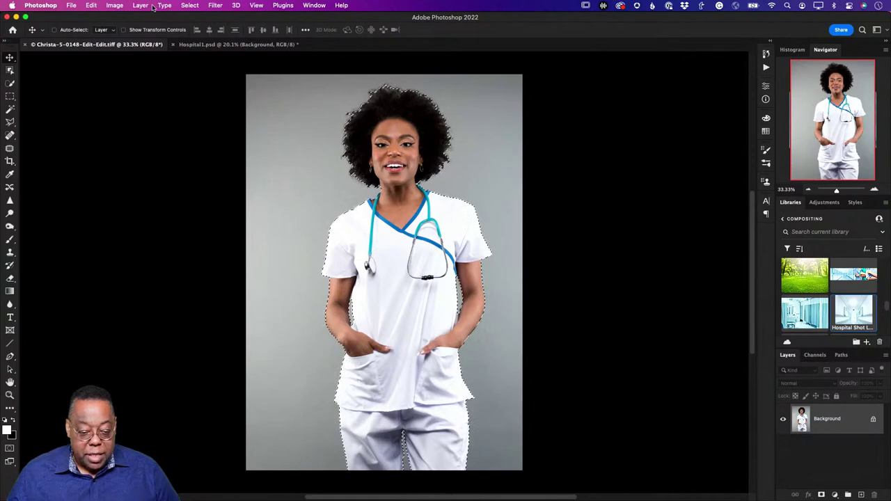
# - Output the selection from Select and Mask to a new layer with layer mask, with colors decontaminated at 100%
pyautogui.click(186, 5)
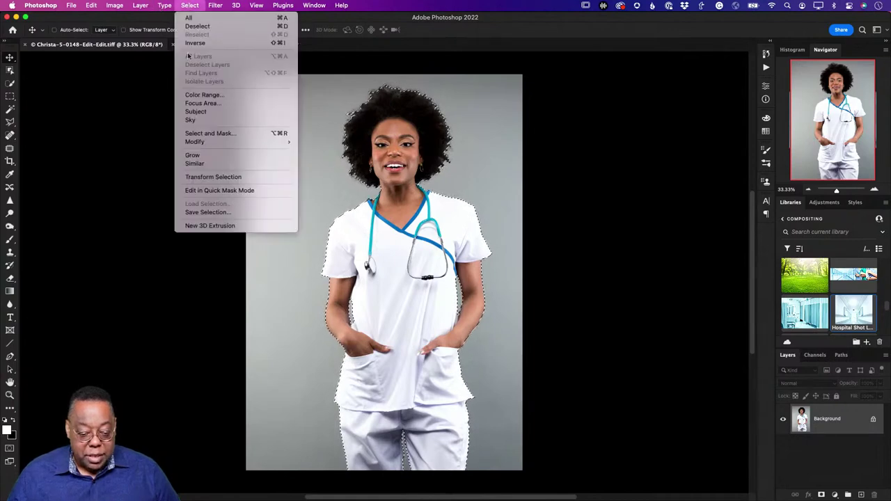
pyautogui.click(179, 137)
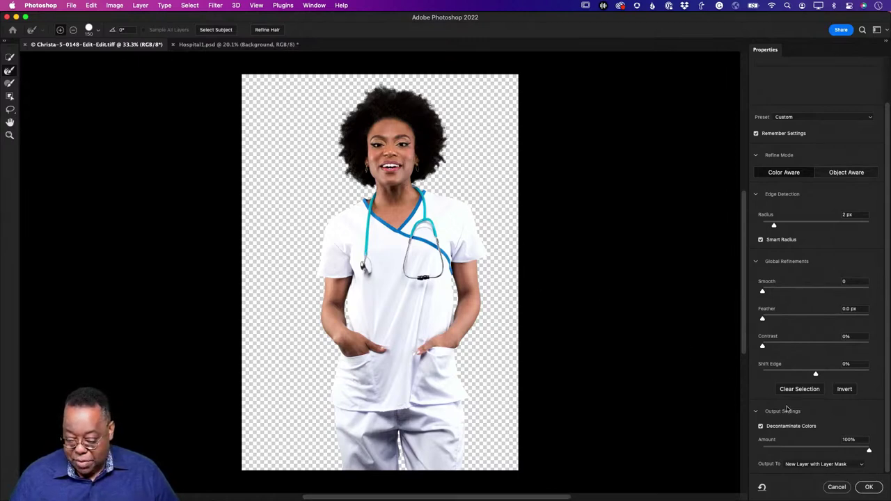
pyautogui.click(869, 487)
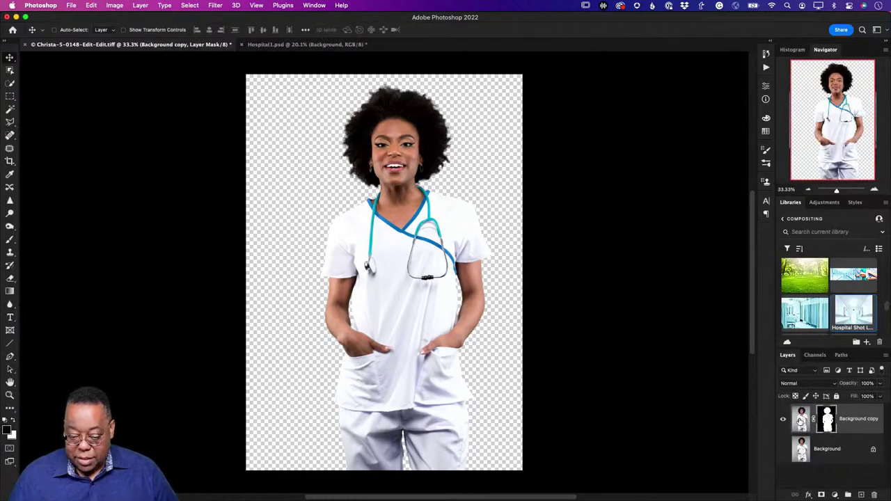
# - Copy the masked cut-out of the woman into Hospital1.psd and convert its layer to a Smart Object
pyautogui.moveTo(801, 422); pyautogui.dragTo(380, 264)
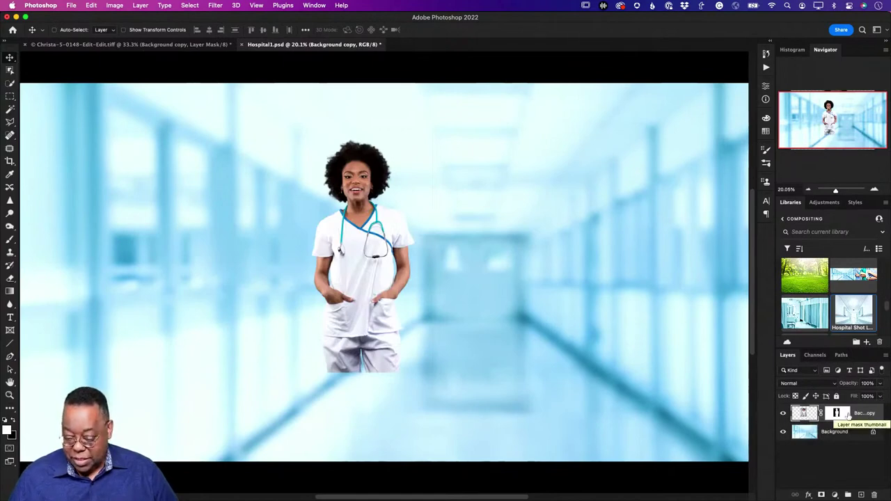
pyautogui.rightClick(867, 416)
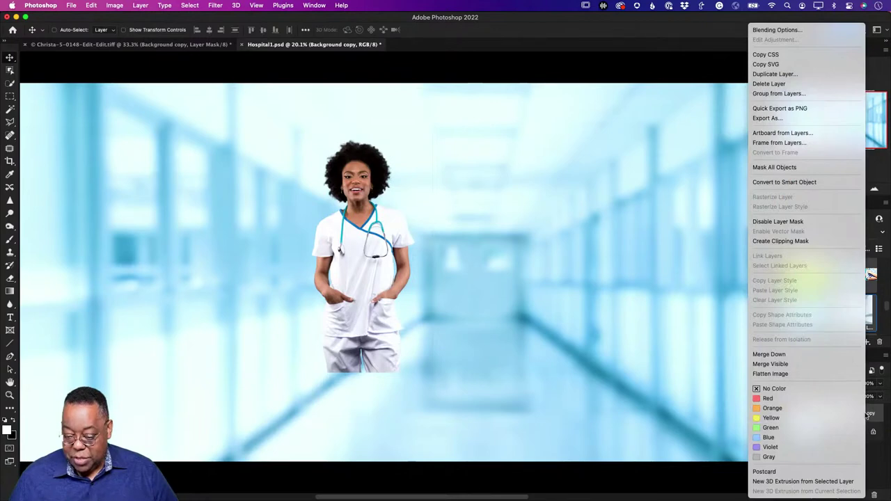
pyautogui.click(796, 183)
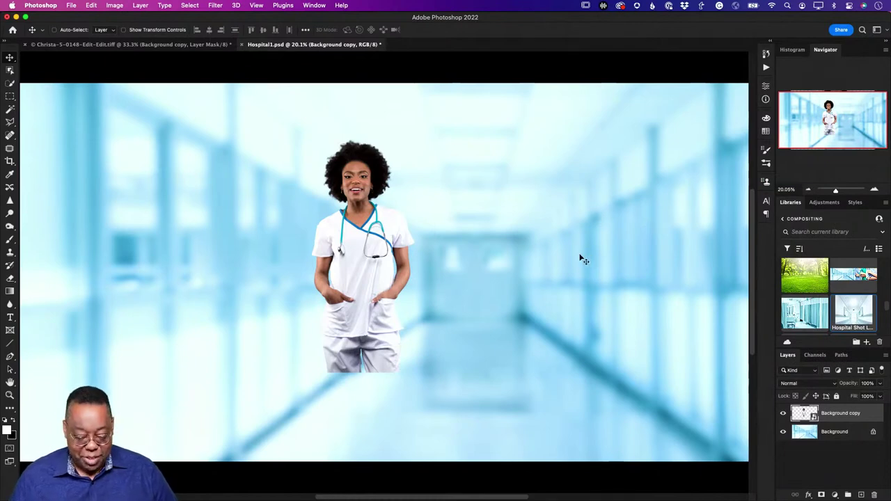
# - Scale the woman to about 146% and place her just right of the corridor's center, her legs meeting the image's lower edge
pyautogui.hotkey('ctrl', 't')
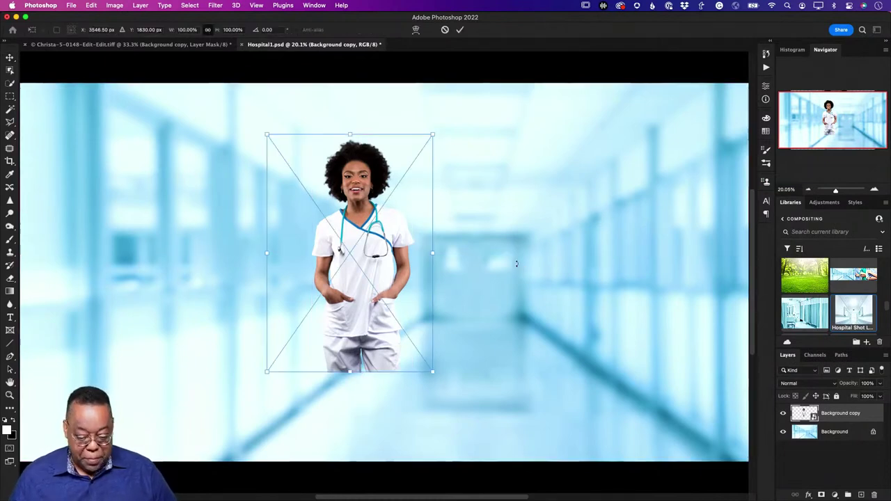
pyautogui.moveTo(432, 371); pyautogui.dragTo(511, 453)
pyautogui.moveTo(372, 289); pyautogui.dragTo(443, 294)
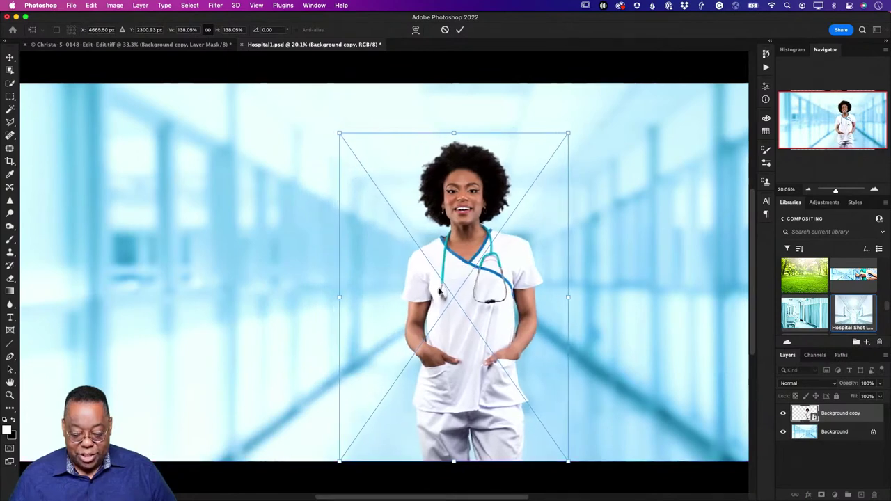
pyautogui.moveTo(568, 133); pyautogui.dragTo(662, 169)
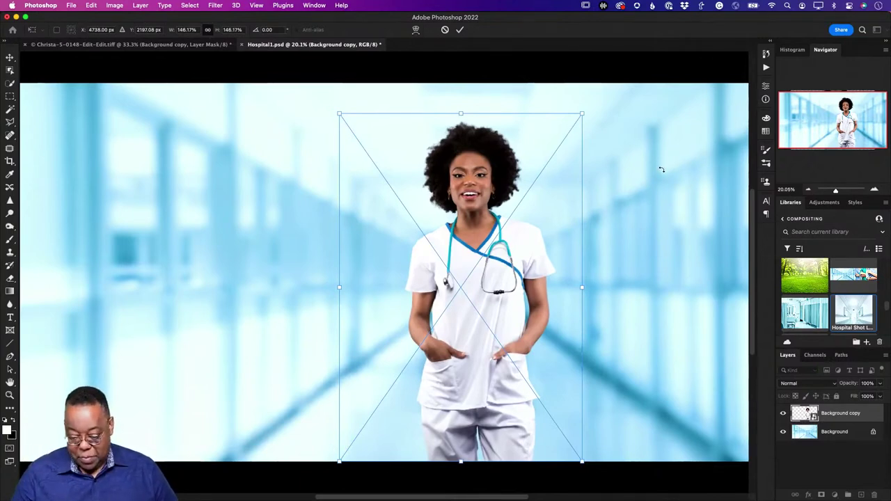
pyautogui.press('Return')
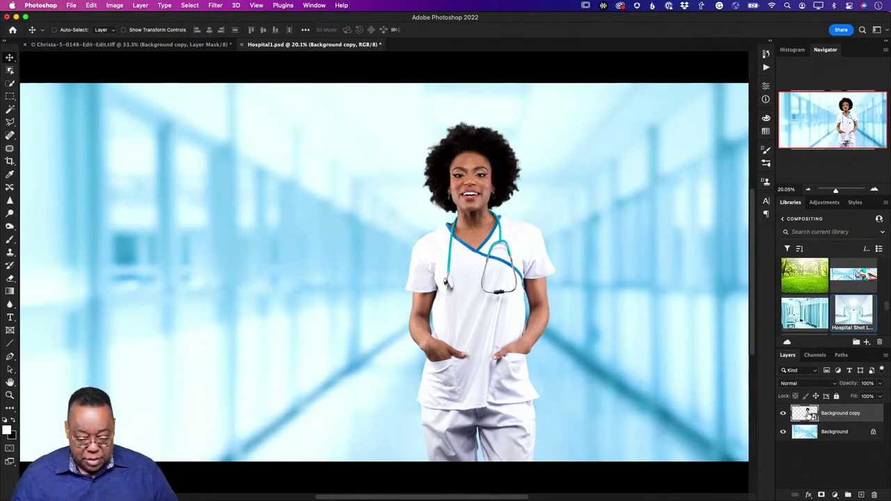
# - Copy the corridor area inside the woman's outline from the Background layer to a new layer and check it in isolation
pyautogui.keyDown('super'); pyautogui.click(808, 415); pyautogui.keyUp('super')
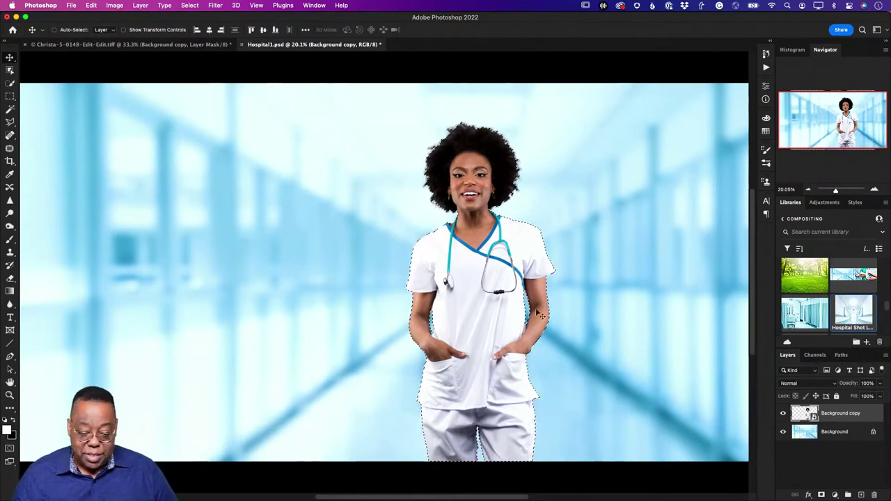
pyautogui.click(800, 434)
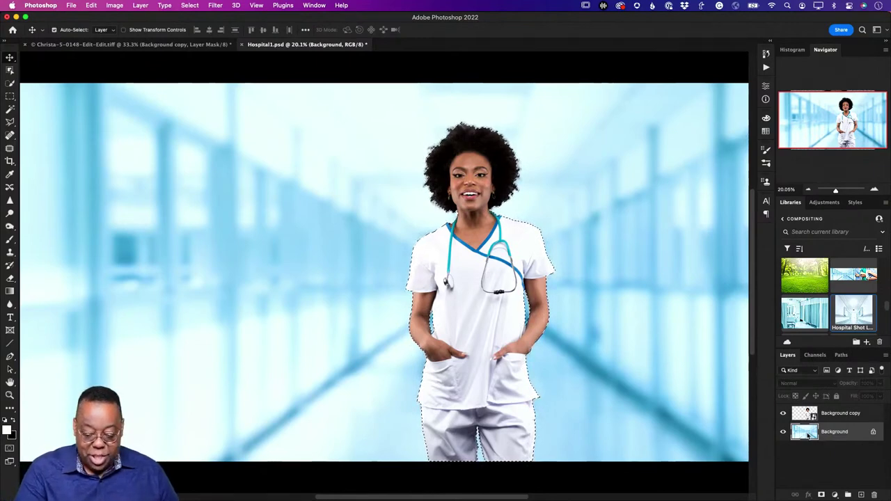
pyautogui.press('super+j')
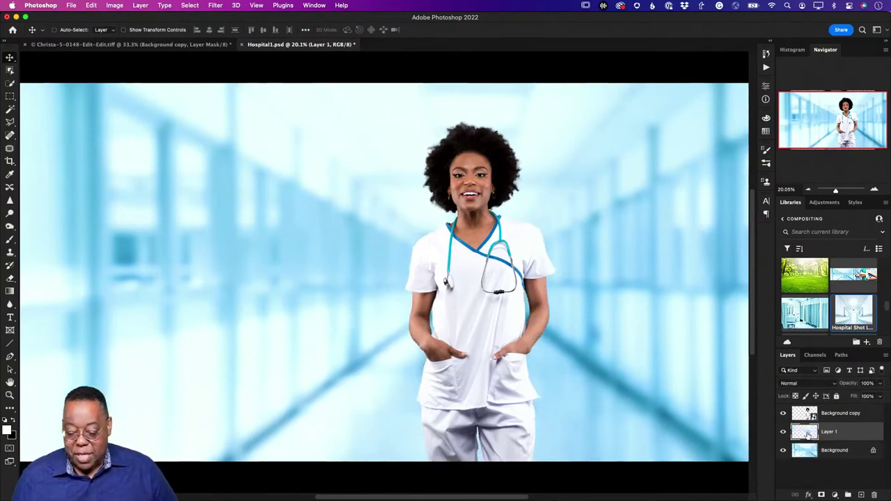
pyautogui.keyDown('alt'); pyautogui.click(782, 432); pyautogui.keyUp('alt')
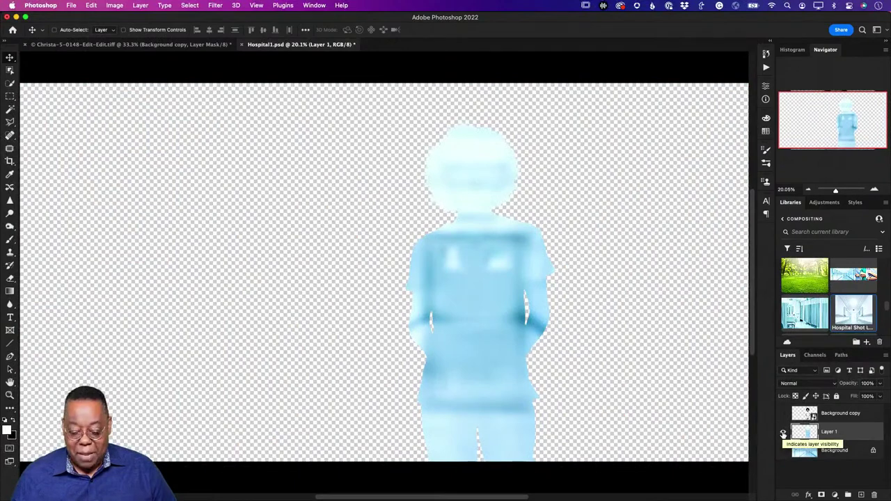
pyautogui.keyDown('alt'); pyautogui.click(783, 432); pyautogui.keyUp('alt')
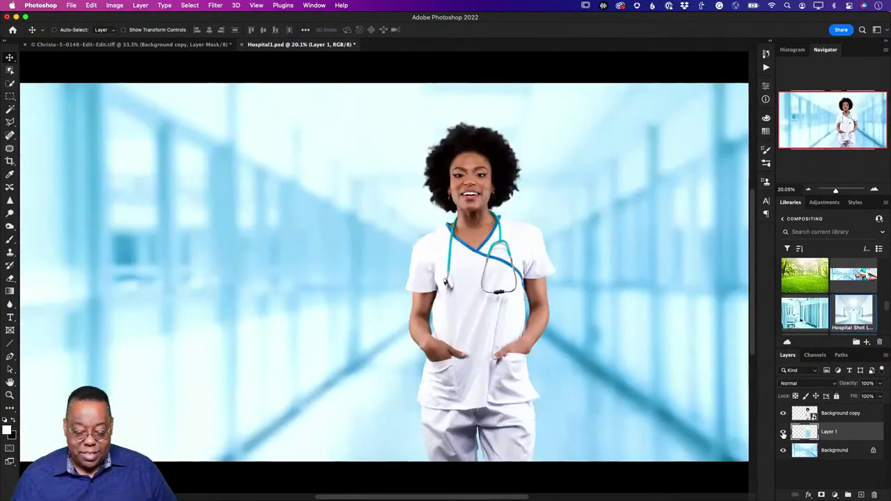
# - Move the copied corridor silhouette layer above the woman's layer and rename it "color average"
pyautogui.moveTo(806, 433); pyautogui.dragTo(806, 413)
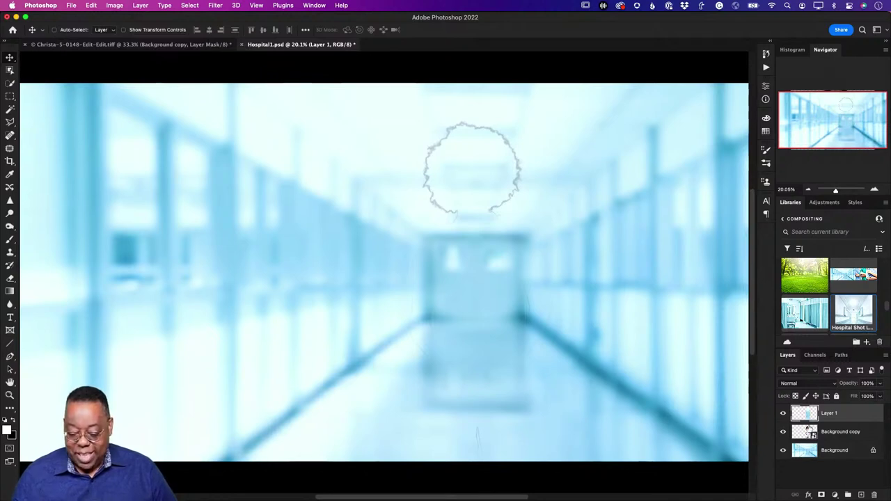
pyautogui.doubleClick(828, 413)
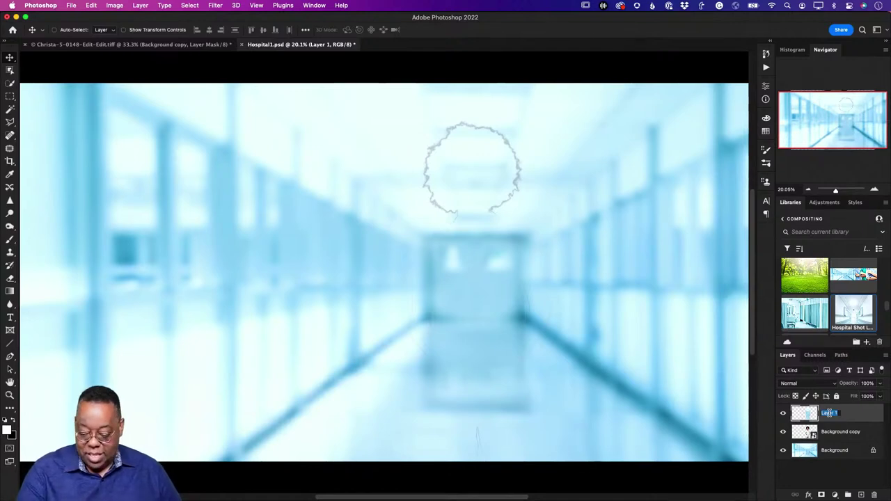
pyautogui.write('color')
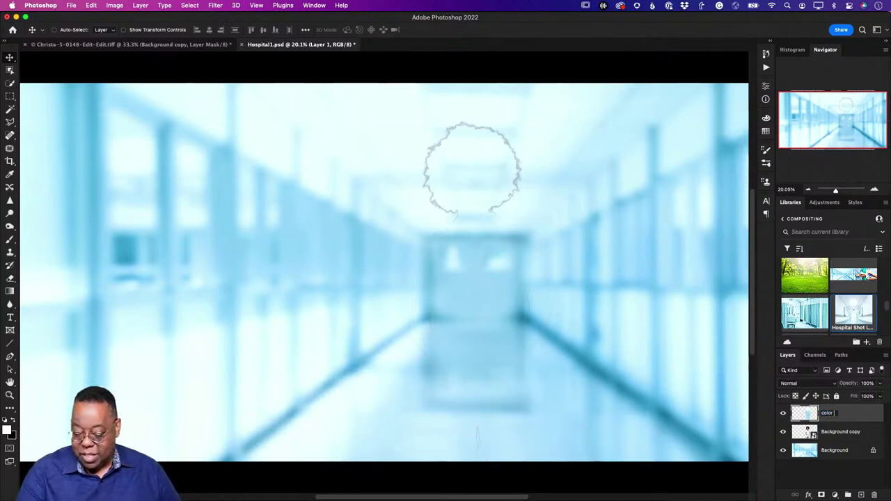
pyautogui.write(' average')
pyautogui.press('Return')
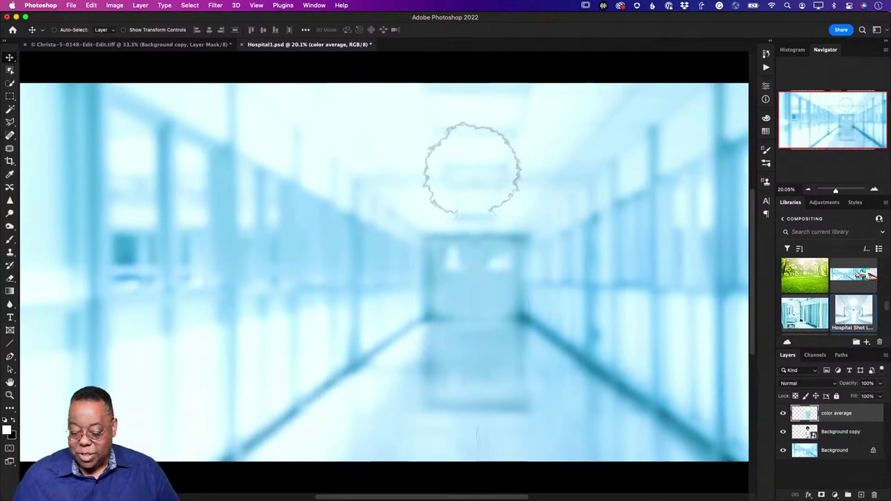
# - View the color average layer on its own, restore the other layers, and fill its silhouette with one tone using the Average blur filter
pyautogui.keyDown('alt'); pyautogui.click(783, 415); pyautogui.keyUp('alt')
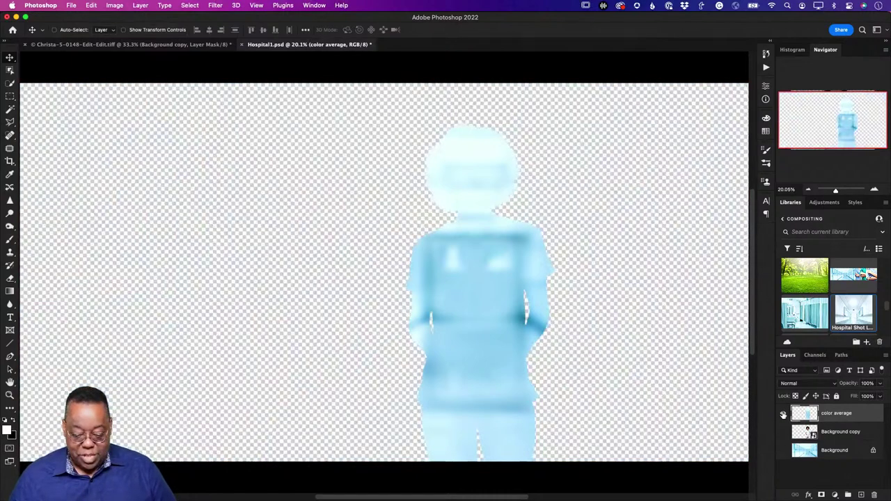
pyautogui.keyDown('alt'); pyautogui.click(782, 415); pyautogui.keyUp('alt')
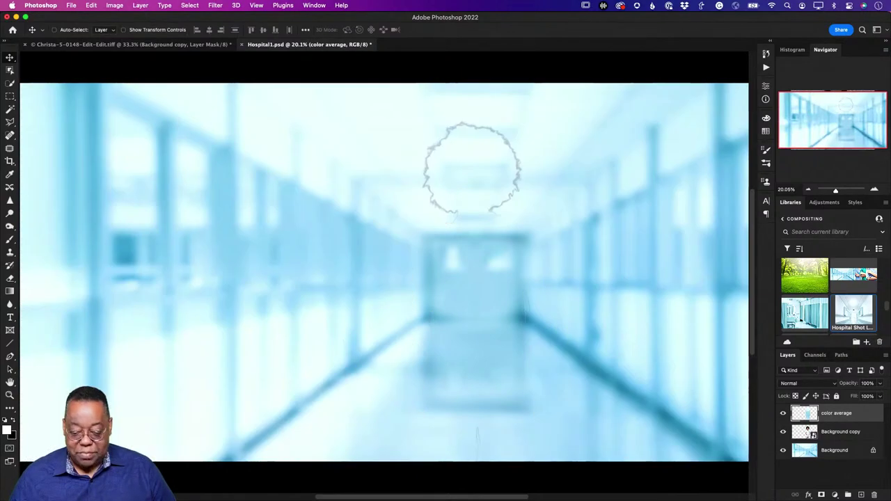
pyautogui.click(214, 6)
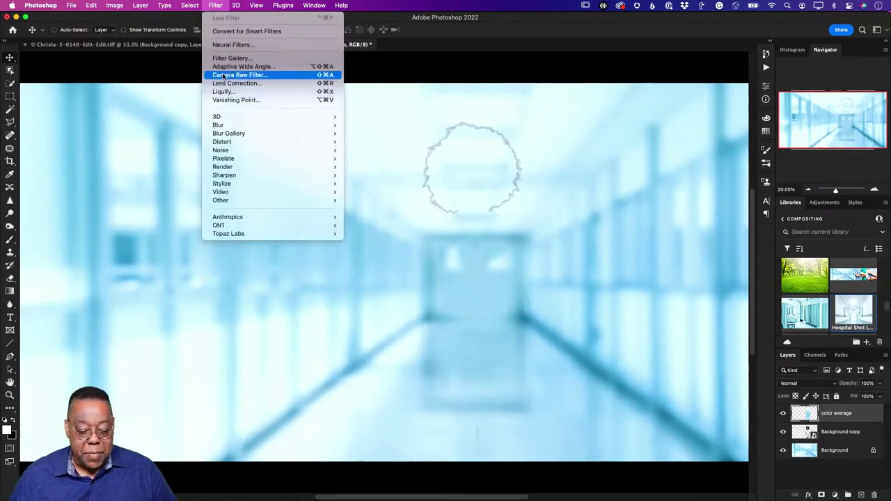
pyautogui.moveTo(227, 126)
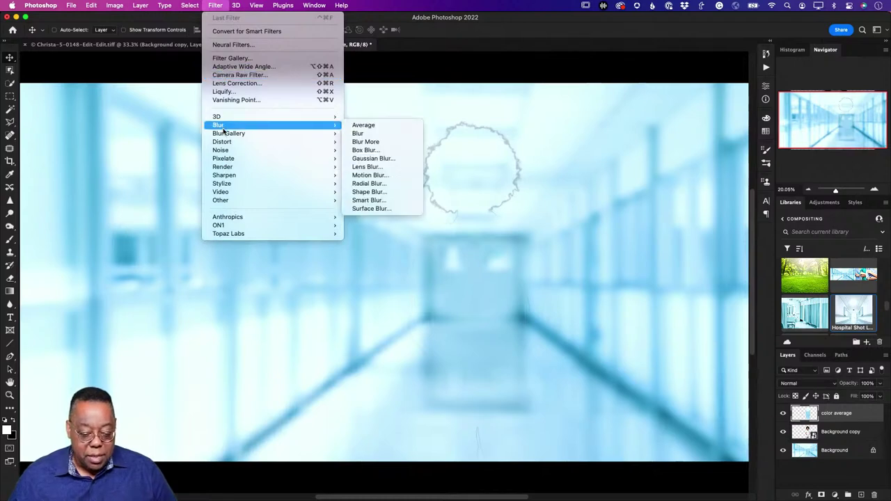
pyautogui.click(380, 126)
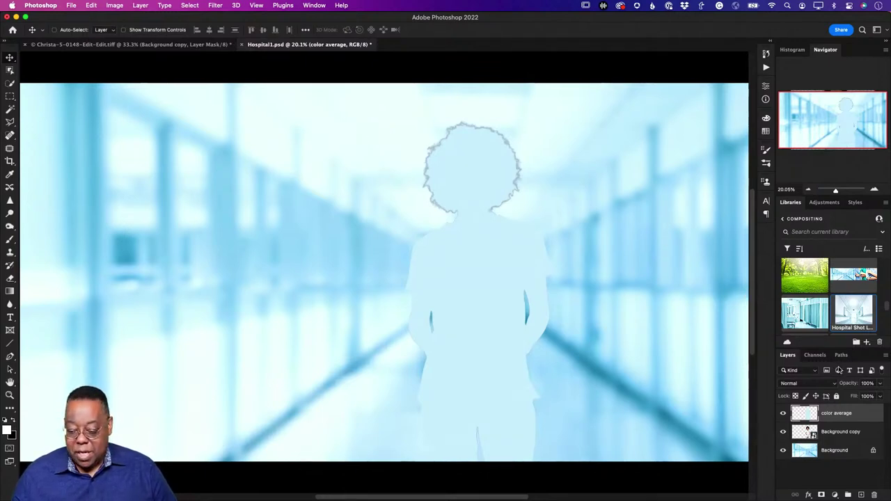
# - Set the color average layer's blend mode to Color and its opacity to 20%
pyautogui.click(805, 383)
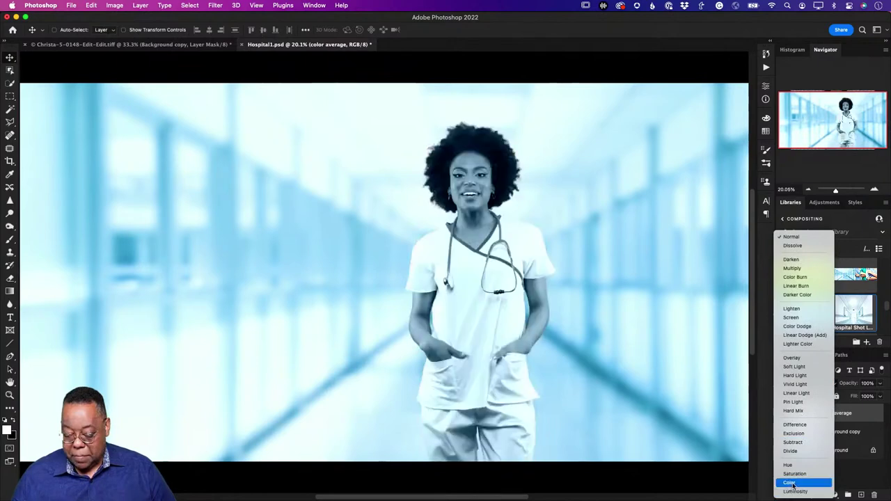
pyautogui.click(789, 483)
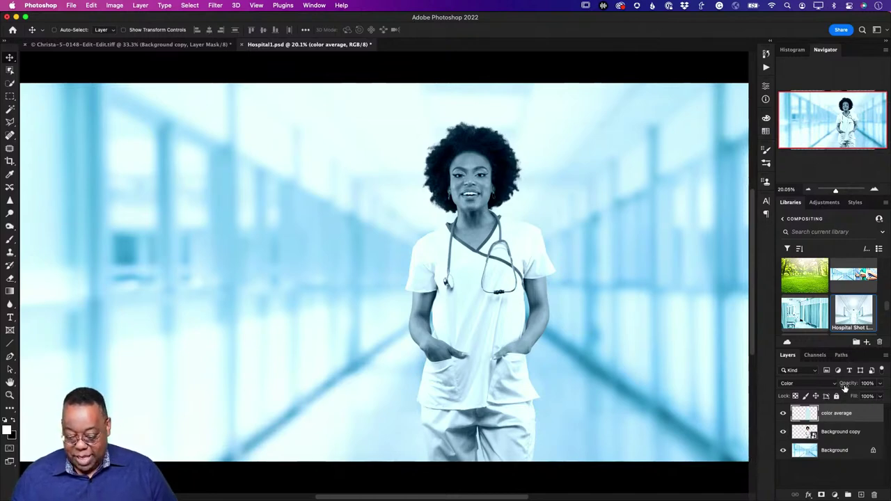
pyautogui.moveTo(851, 386); pyautogui.dragTo(820, 390)
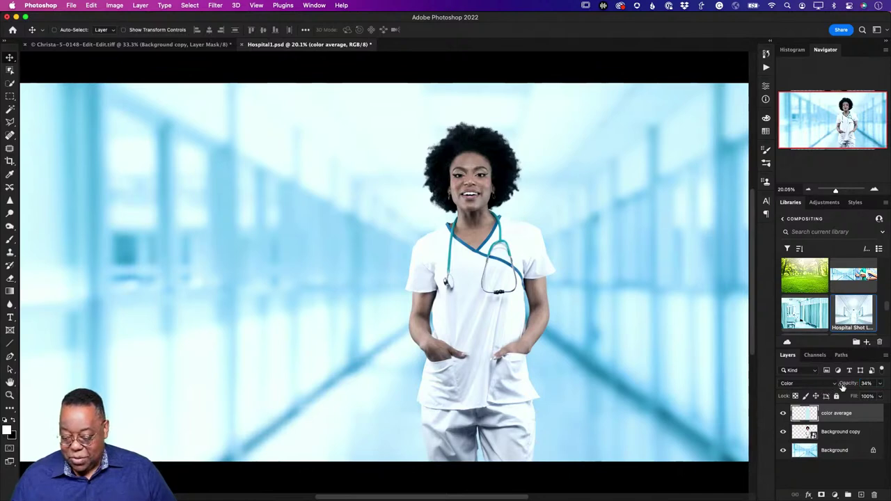
pyautogui.moveTo(845, 388); pyautogui.dragTo(840, 388)
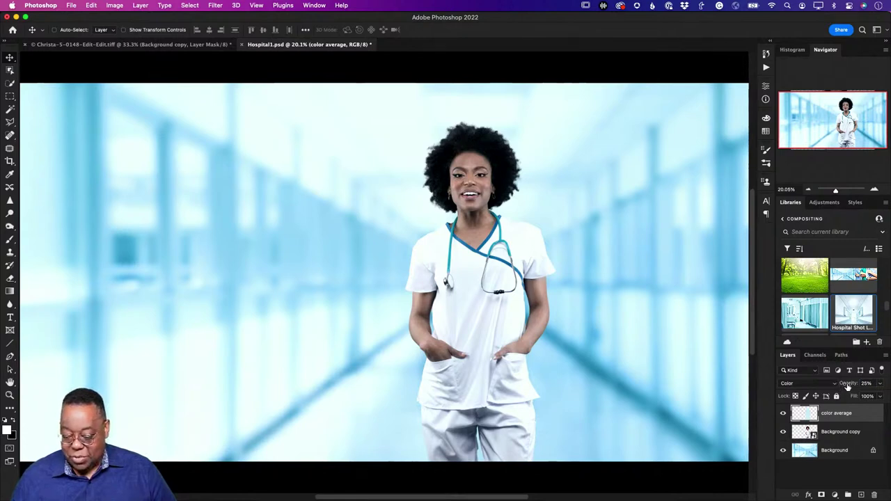
pyautogui.moveTo(848, 387); pyautogui.dragTo(837, 390)
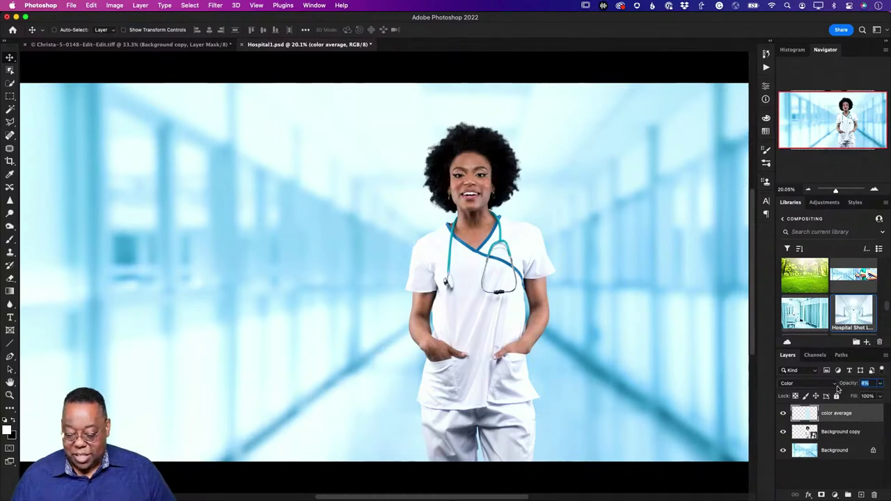
pyautogui.moveTo(838, 390); pyautogui.dragTo(846, 387)
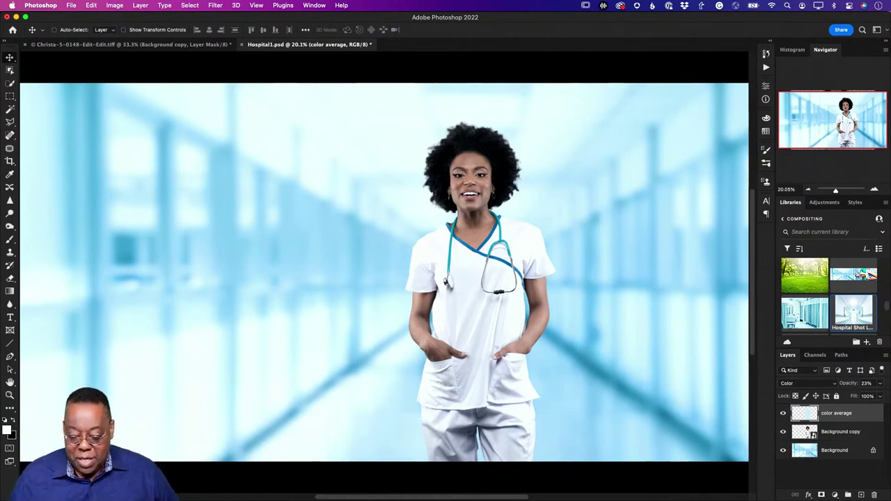
pyautogui.moveTo(844, 387); pyautogui.dragTo(843, 388)
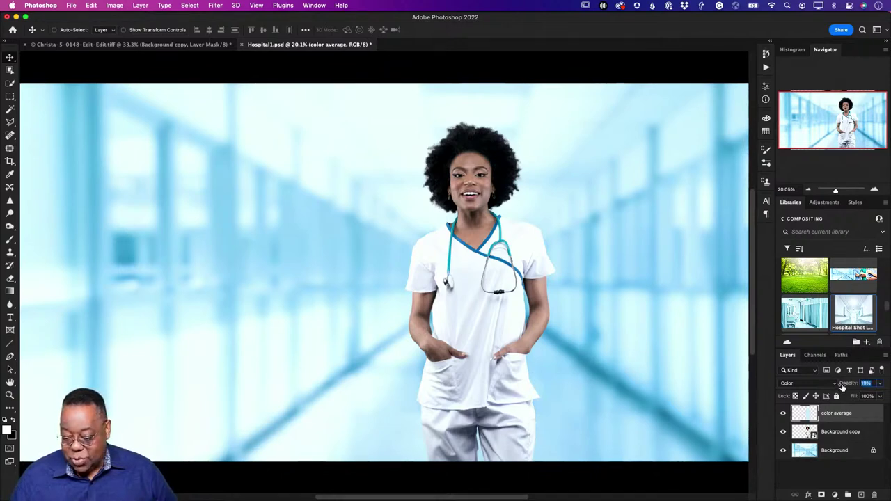
pyautogui.moveTo(843, 389); pyautogui.dragTo(844, 387)
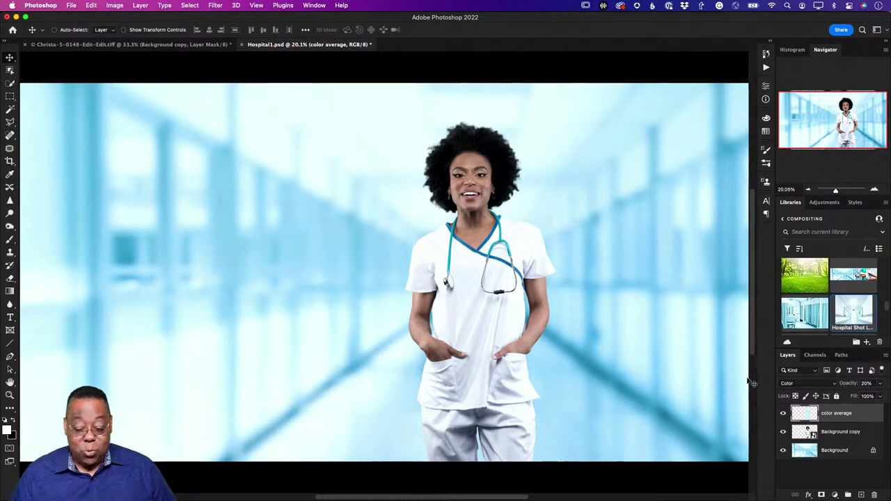
# - Hide the color average layer and enable the Harmonization neural filter for the woman's layer
pyautogui.click(783, 413)
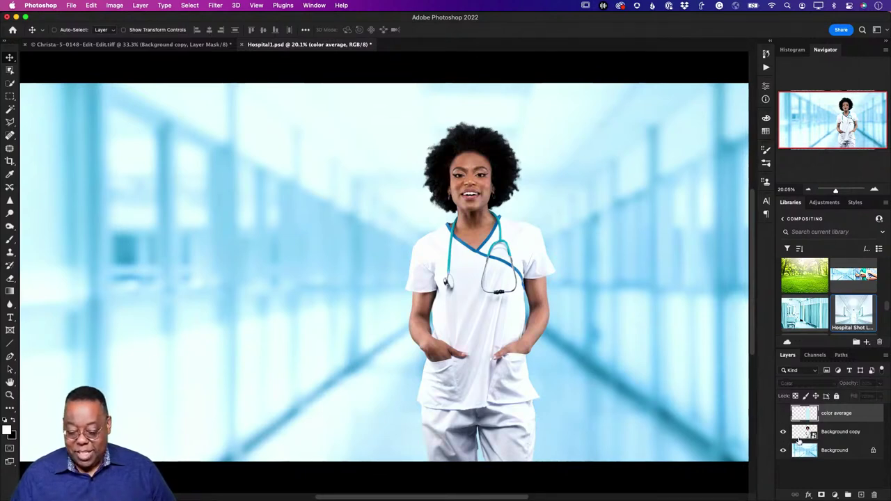
pyautogui.click(799, 439)
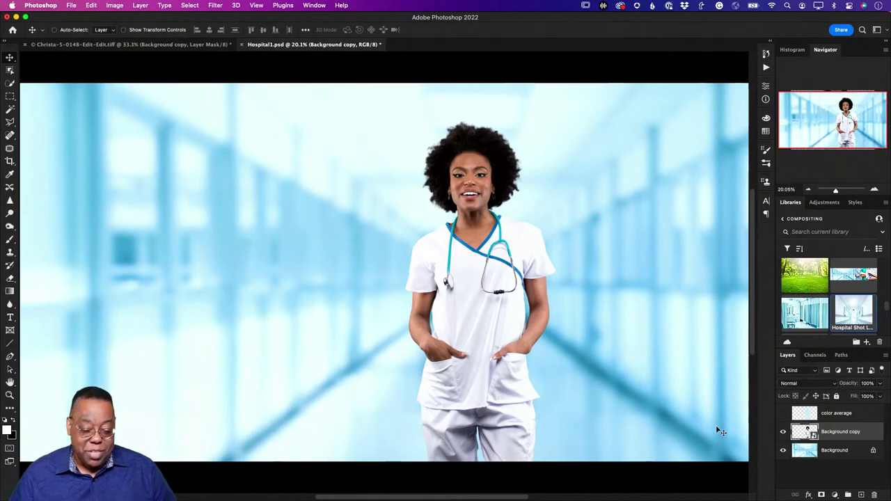
pyautogui.click(215, 6)
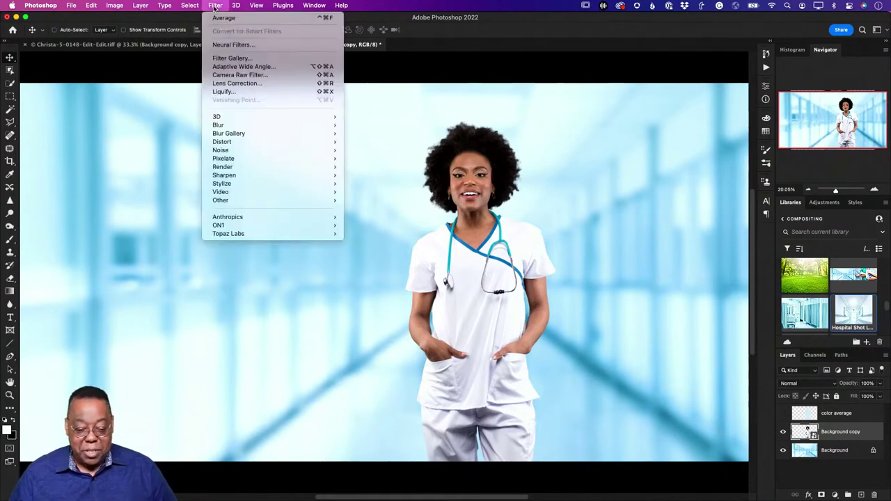
pyautogui.click(234, 45)
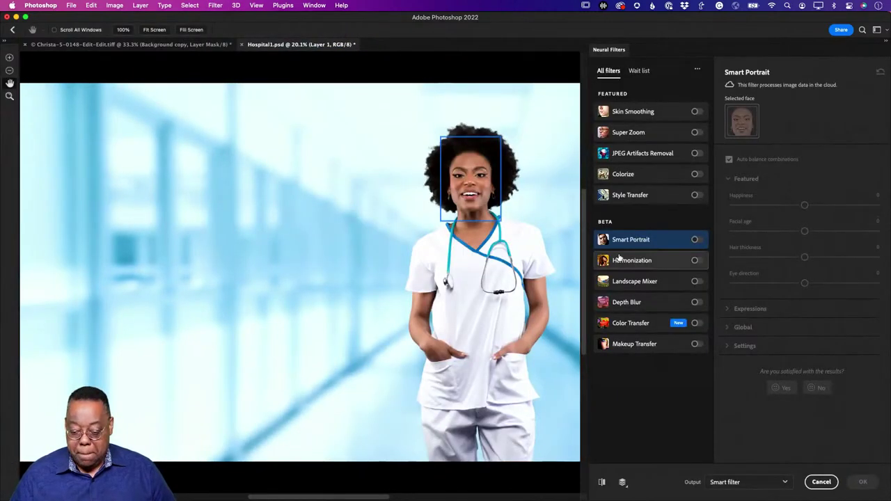
pyautogui.click(695, 260)
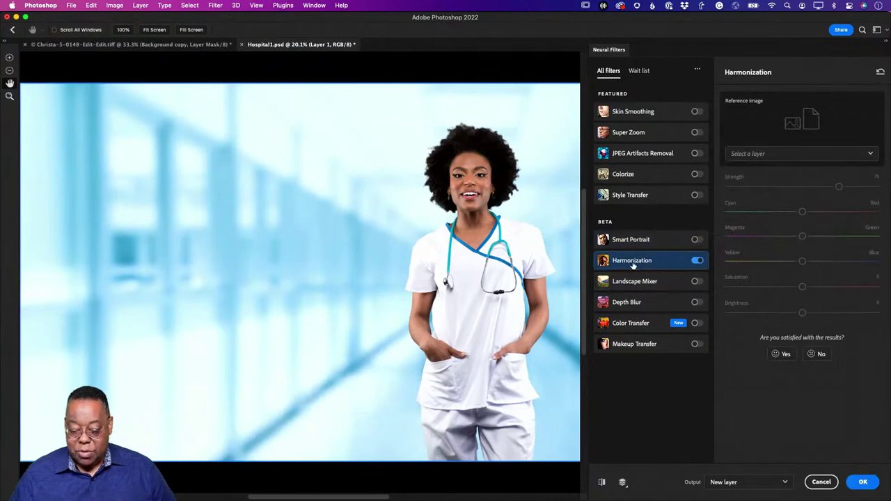
# - Harmonize the woman with the Background layer as reference at strength 52, and compare the preview before and after
pyautogui.moveTo(671, 260)
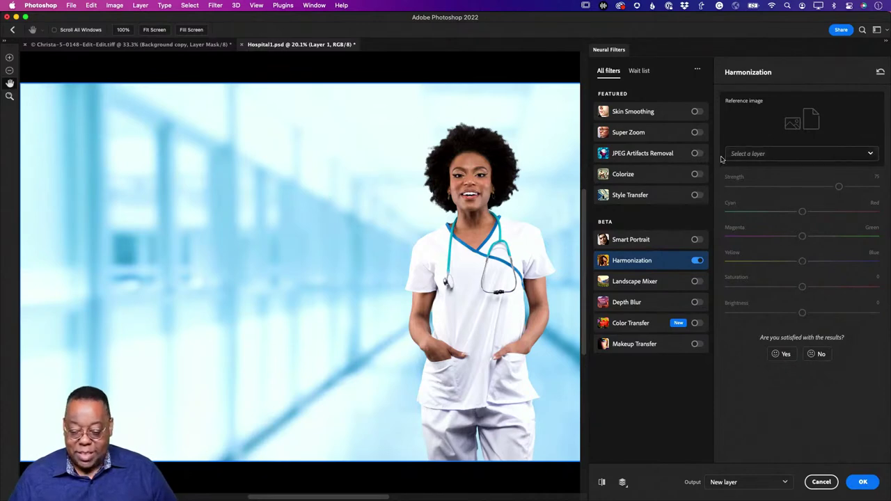
pyautogui.click(746, 154)
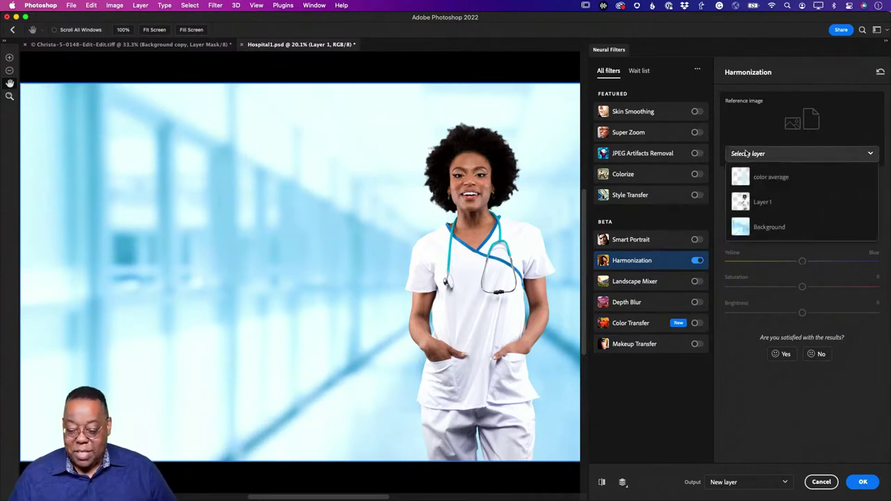
pyautogui.click(754, 229)
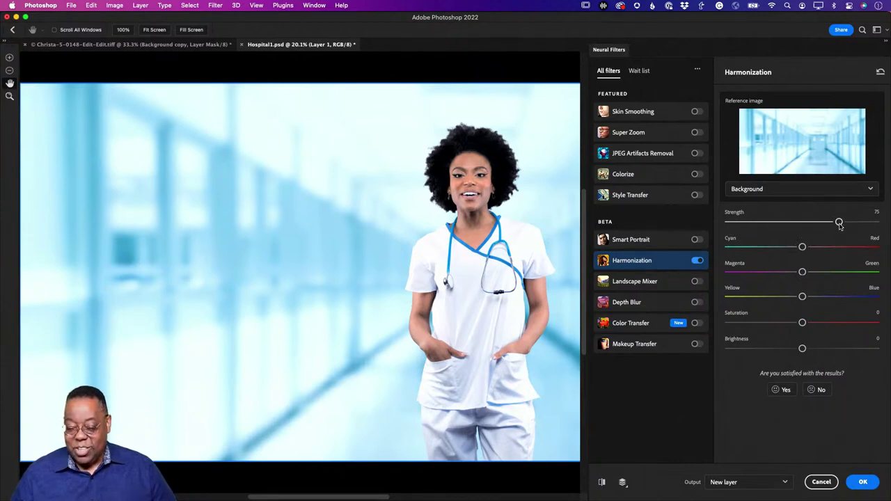
pyautogui.moveTo(840, 225); pyautogui.dragTo(806, 228)
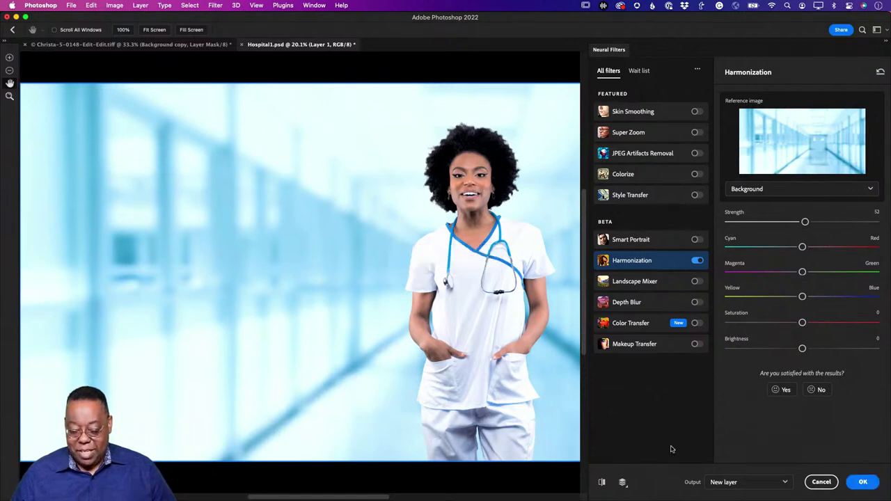
pyautogui.click(602, 483)
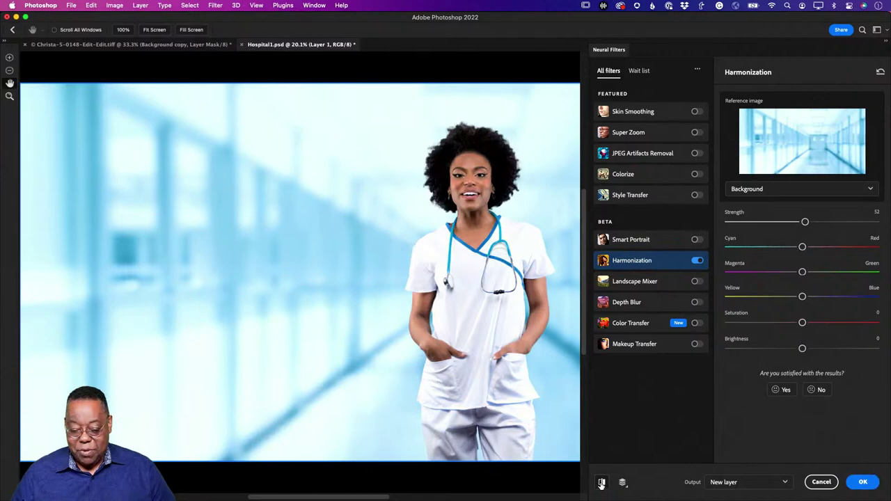
pyautogui.click(601, 483)
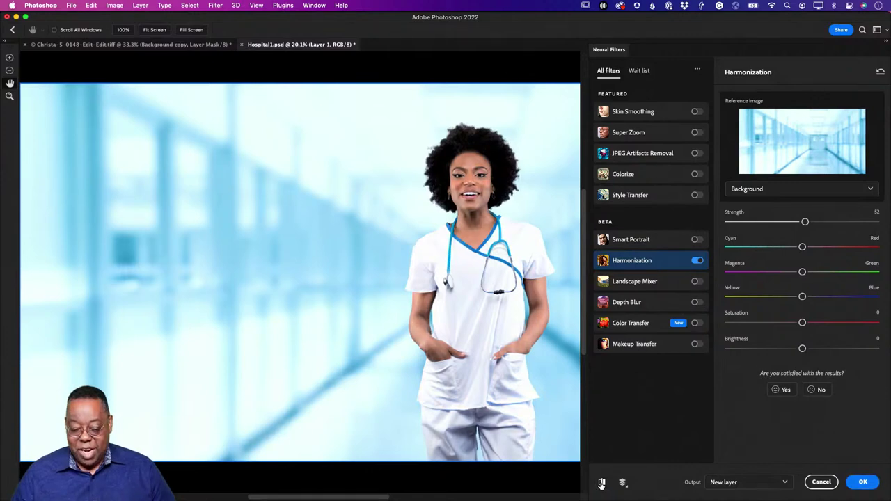
pyautogui.click(602, 483)
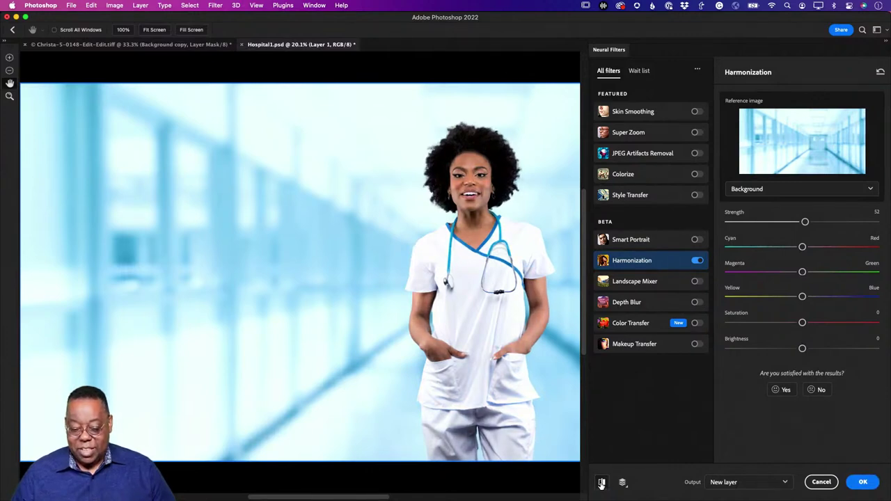
pyautogui.click(601, 484)
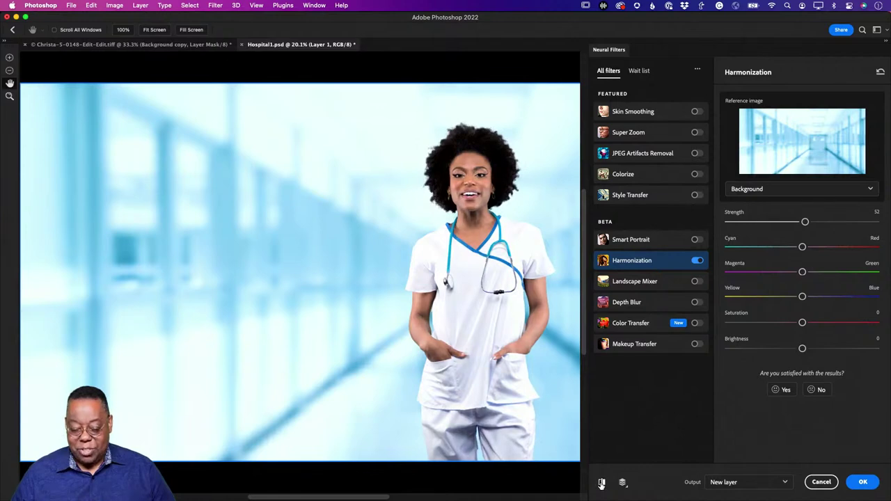
# - Compare the harmonized woman before and after, set the Harmonization brightness to -14, and output the result to a new layer
pyautogui.click(602, 483)
pyautogui.click(601, 484)
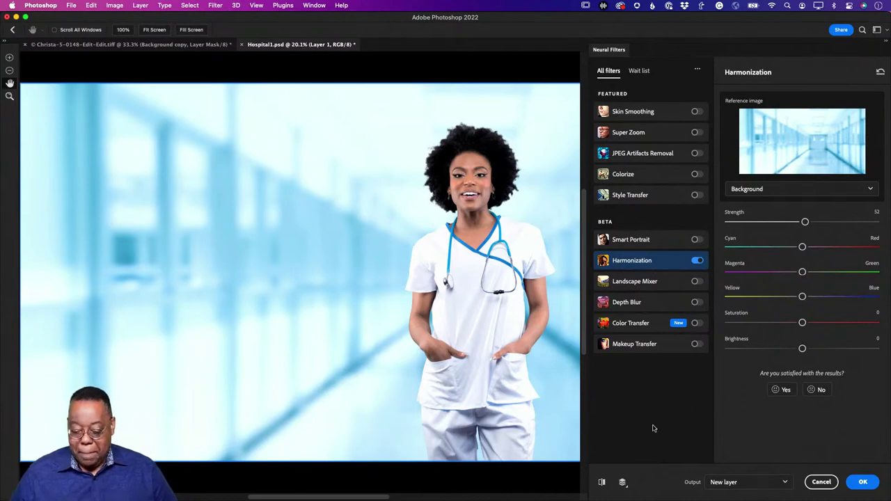
pyautogui.click(603, 482)
pyautogui.click(603, 483)
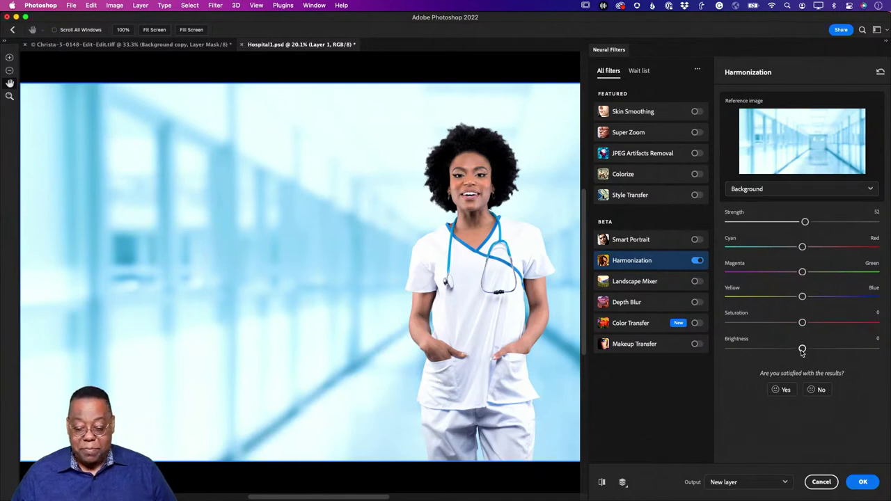
pyautogui.moveTo(801, 352); pyautogui.dragTo(782, 354)
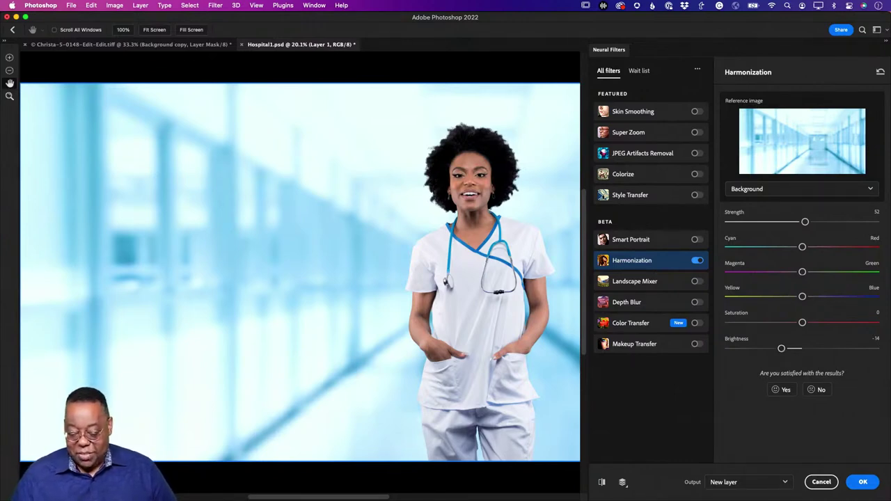
pyautogui.click(863, 482)
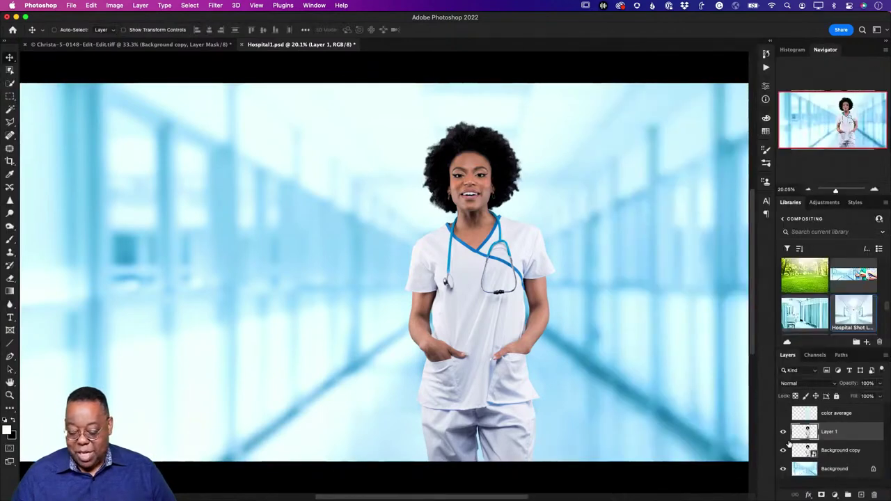
# - Compare the color average version with the harmonized one by toggling layer visibility, leaving only the harmonized result showing
pyautogui.click(785, 432)
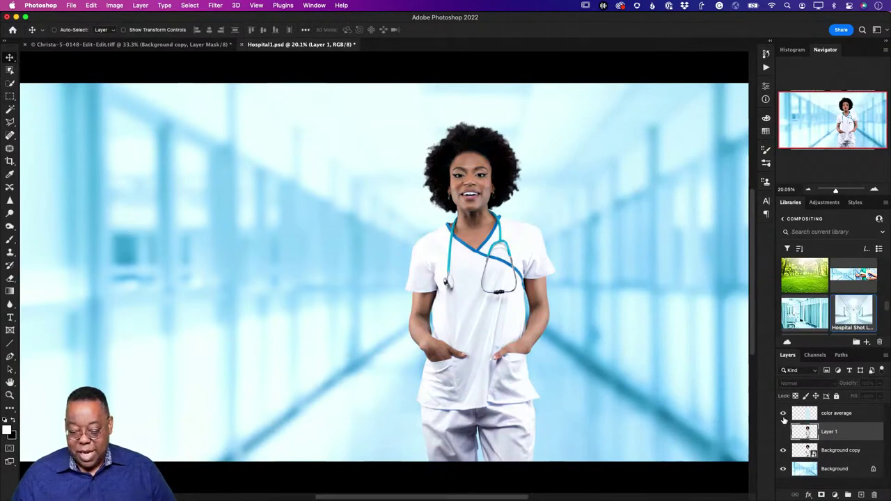
pyautogui.click(783, 416)
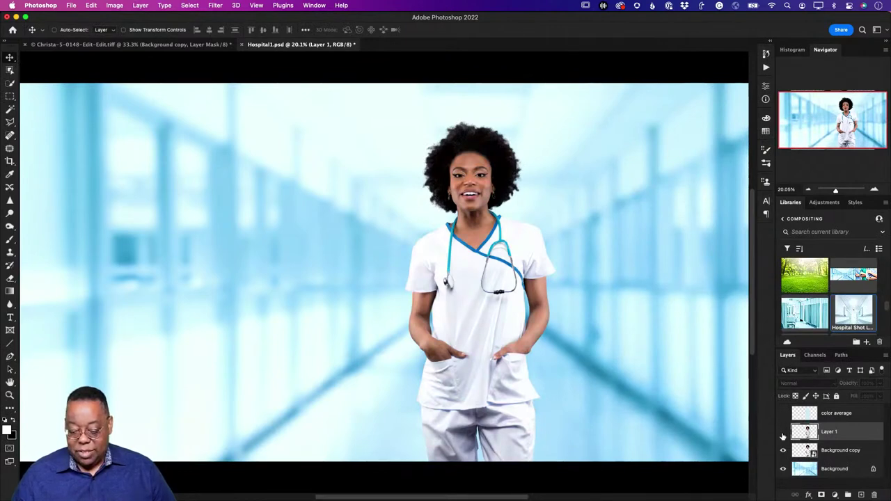
pyautogui.click(783, 432)
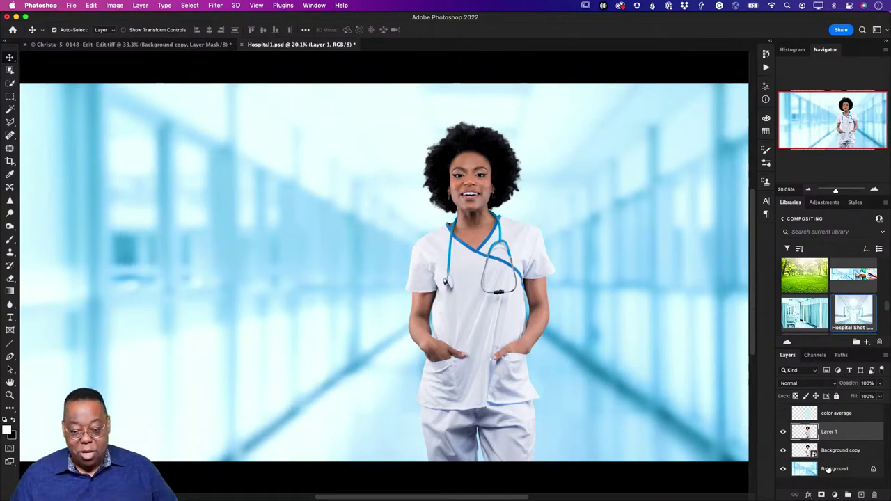
# - Stamp all visible layers into a new layer named Composite above the color average layer, and save the document
pyautogui.press('super+alt+shift+e')
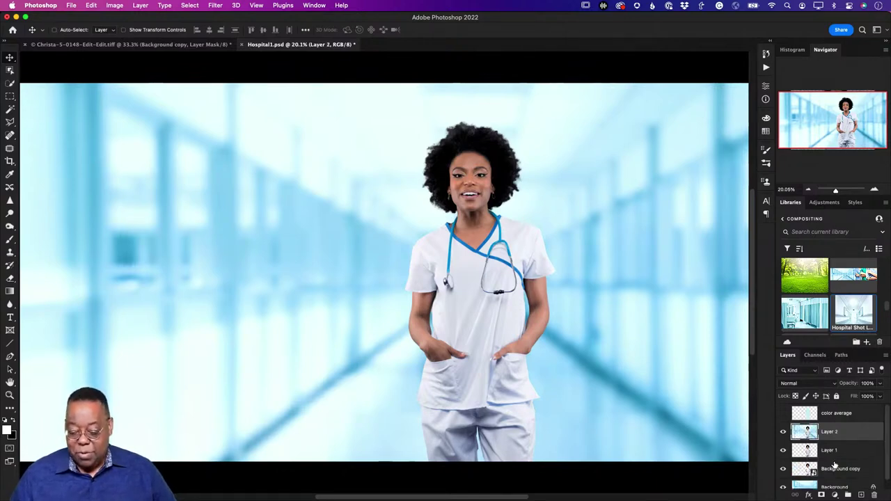
pyautogui.moveTo(835, 436); pyautogui.dragTo(833, 413)
pyautogui.doubleClick(830, 413)
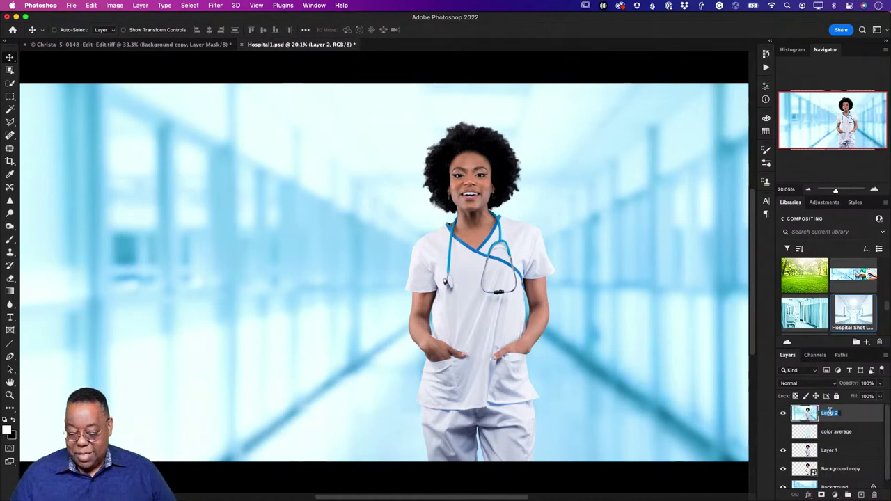
pyautogui.write('Co')
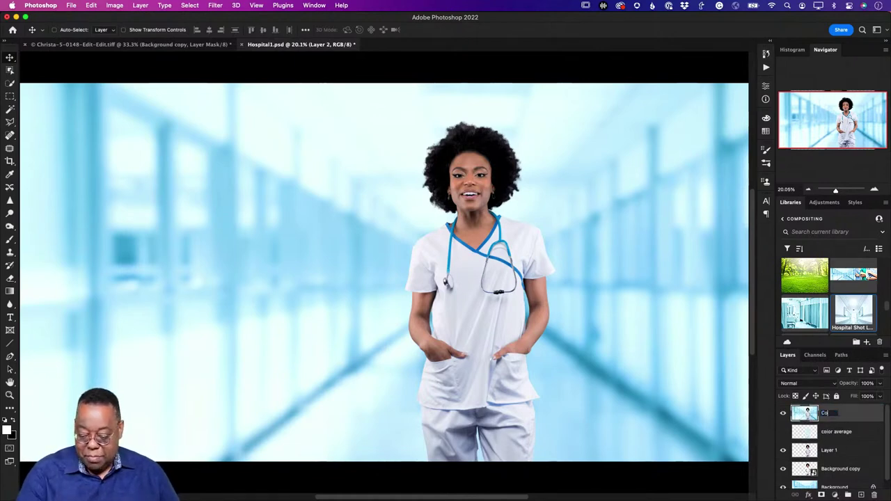
pyautogui.write('mposit')
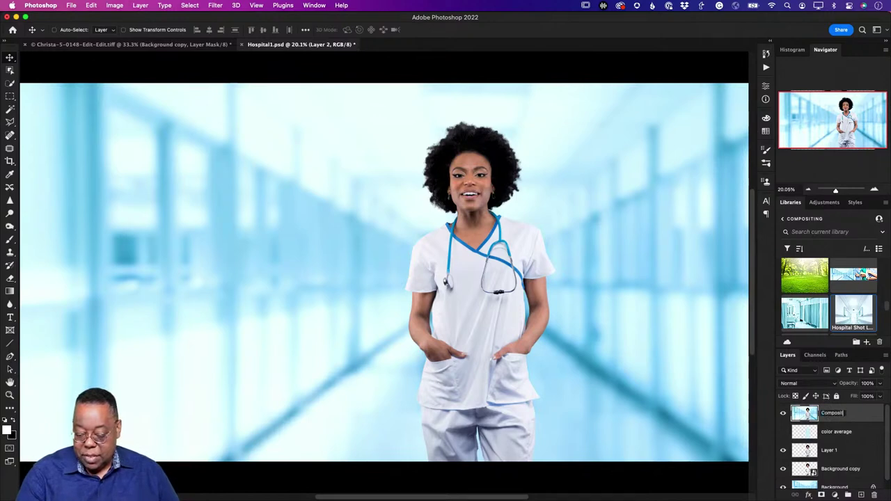
pyautogui.write('e')
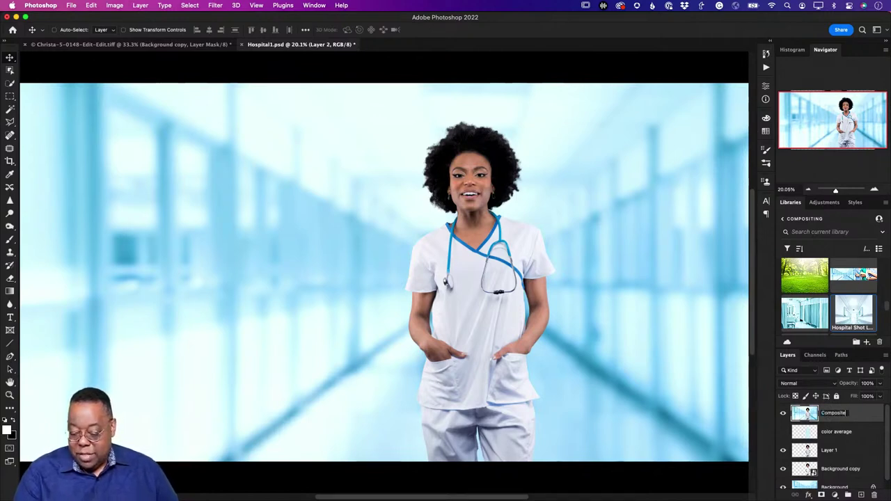
pyautogui.press('Return')
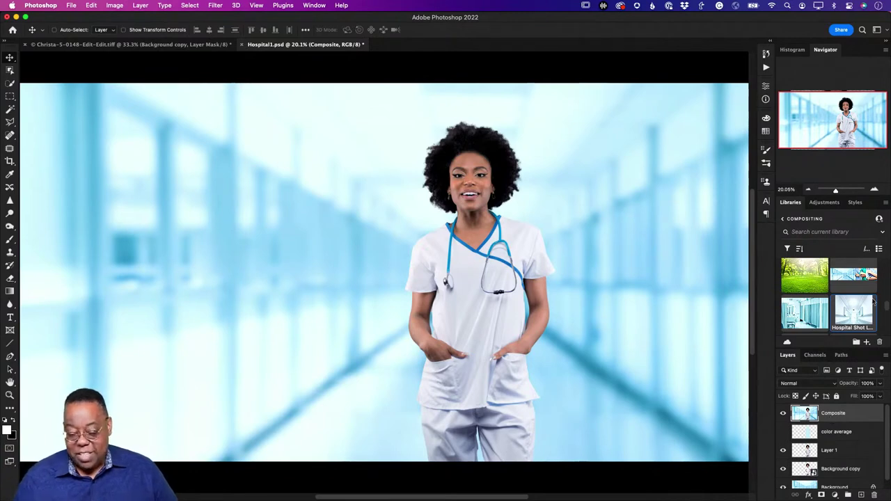
pyautogui.click(215, 5)
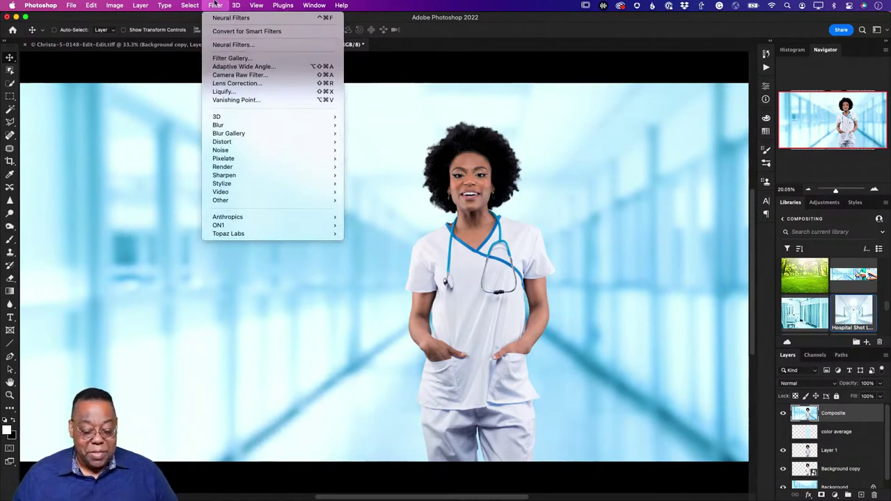
pyautogui.press('super+s')
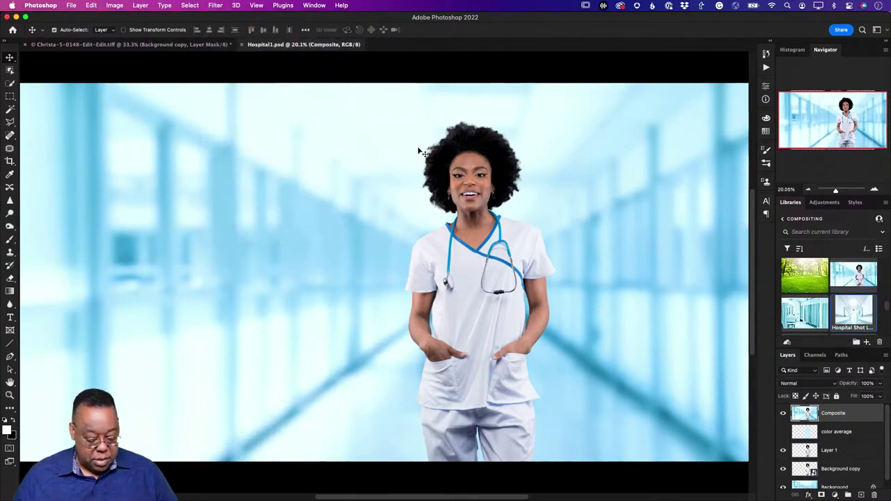
# - Switch to Lightroom and Lightroom Classic to view the Compositing for Photographers photos as a grid, and return to Photoshop
pyautogui.press('super+Tab')
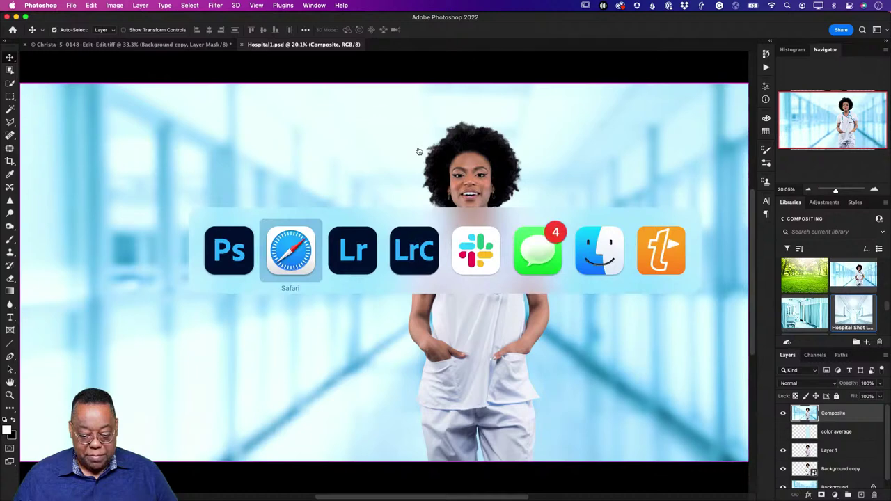
pyautogui.press('super+Tab')
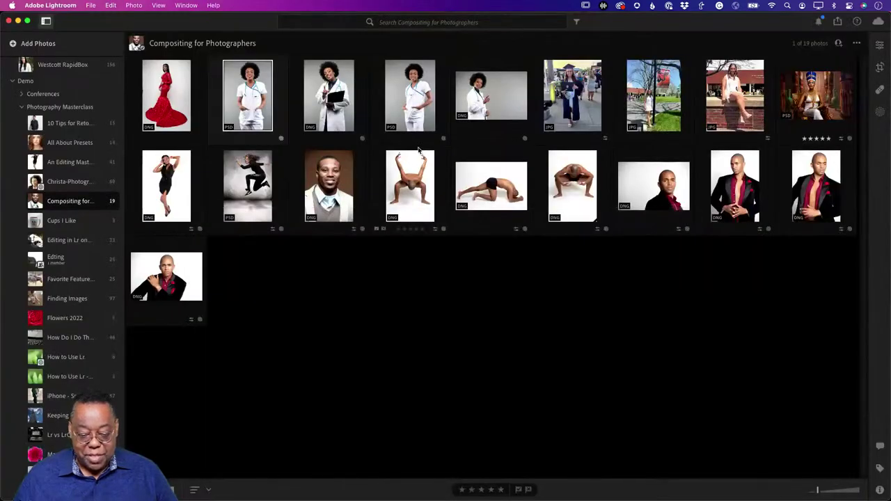
pyautogui.click(364, 279)
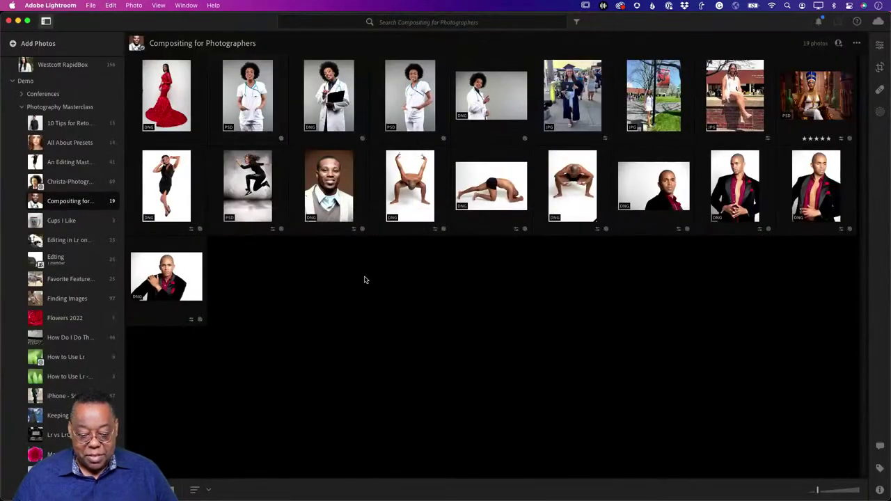
pyautogui.press('super+Tab')
pyautogui.press('super+Tab')
pyautogui.press('super+Tab')
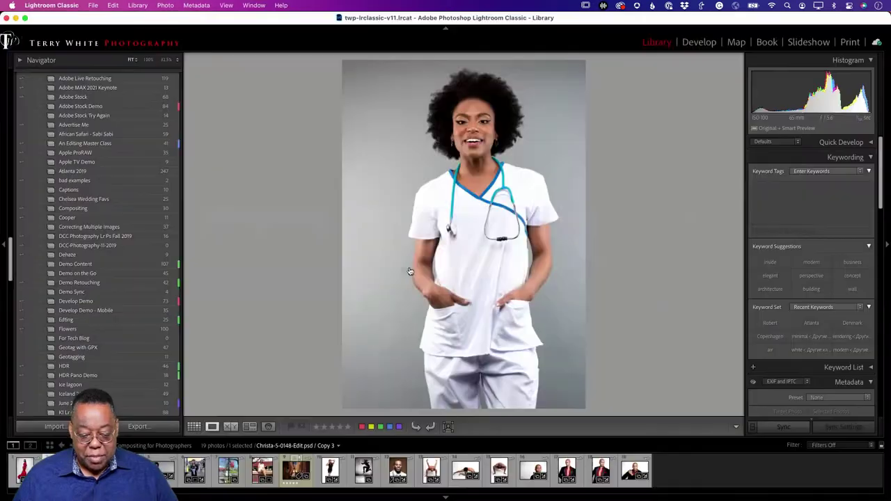
pyautogui.press('g')
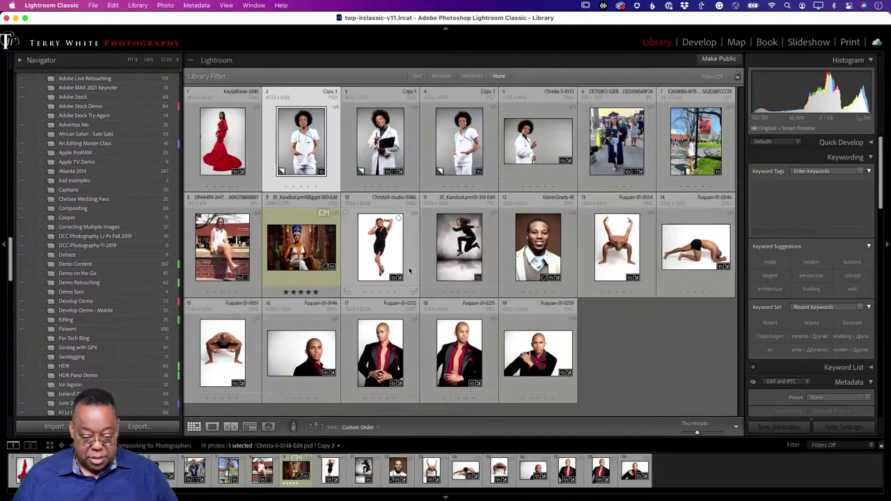
pyautogui.click(633, 355)
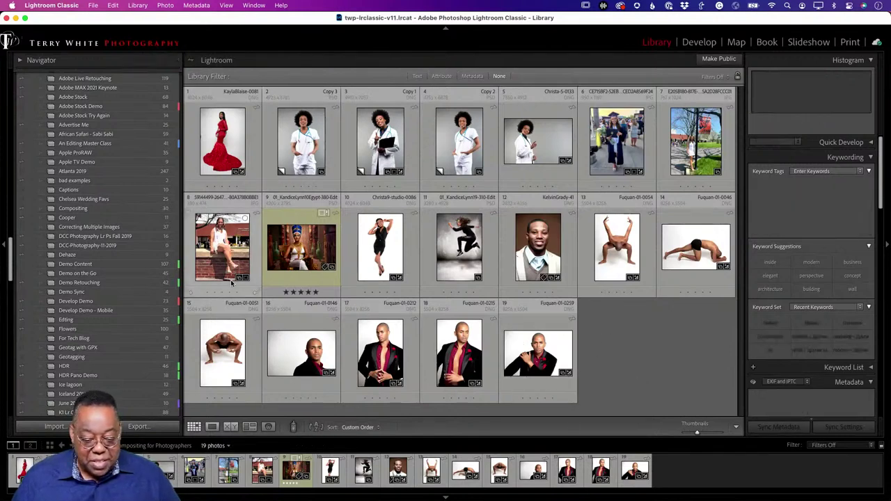
pyautogui.press('super+Tab')
pyautogui.press('super+Tab')
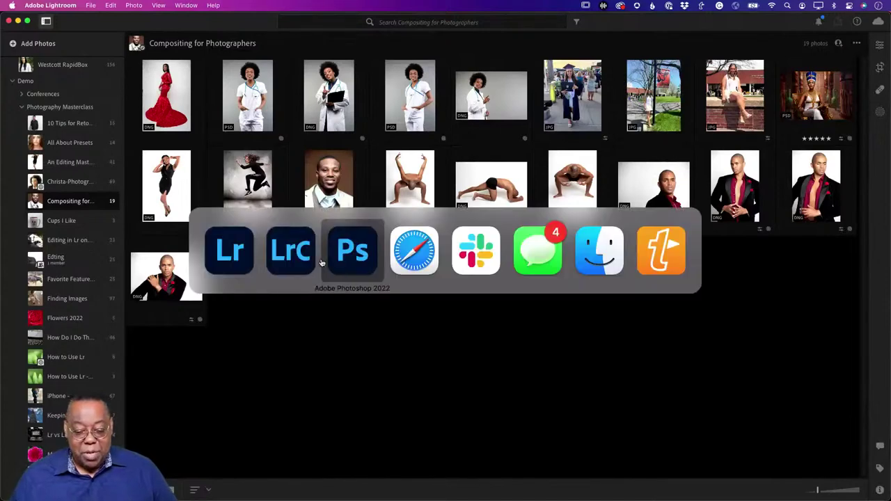
pyautogui.click(322, 263)
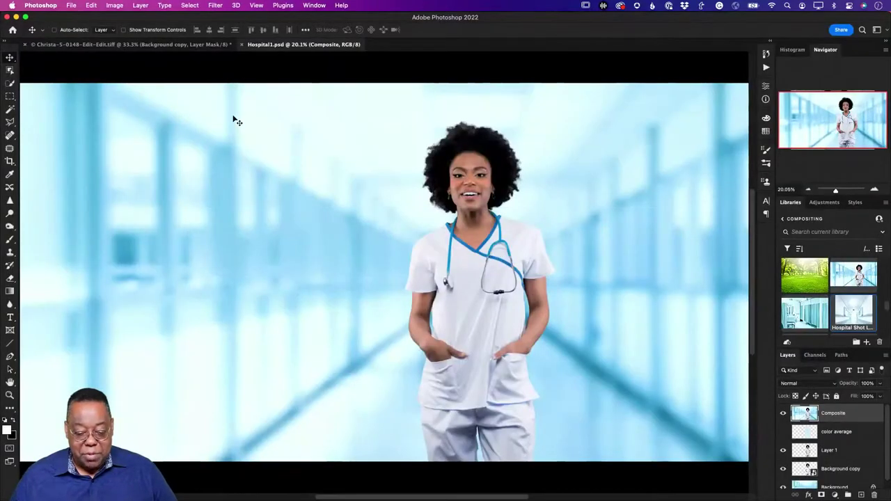
# - Convert the Composite layer for Smart Filters and open it in the Camera Raw Filter, checking the presets before returning to the edit controls
pyautogui.click(215, 6)
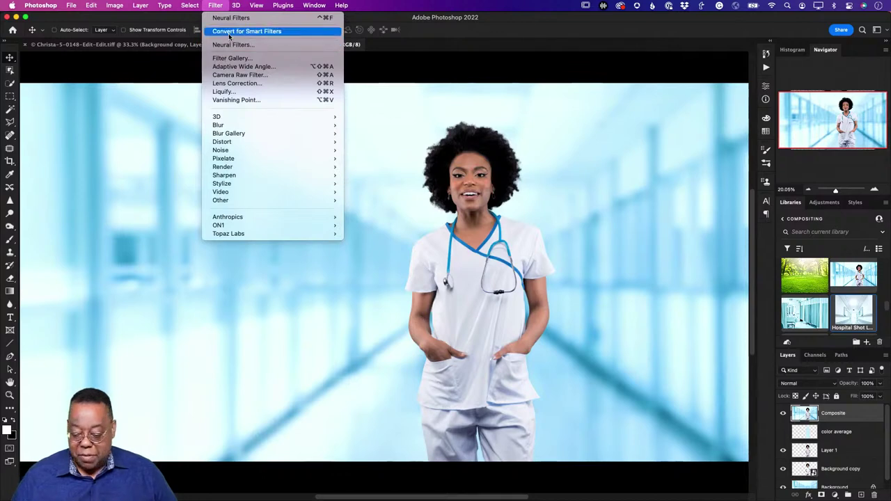
pyautogui.click(229, 35)
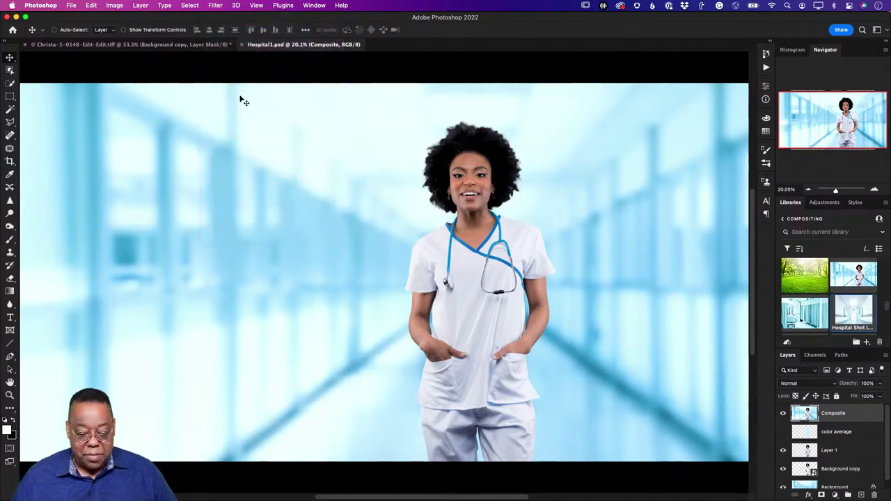
pyautogui.click(214, 5)
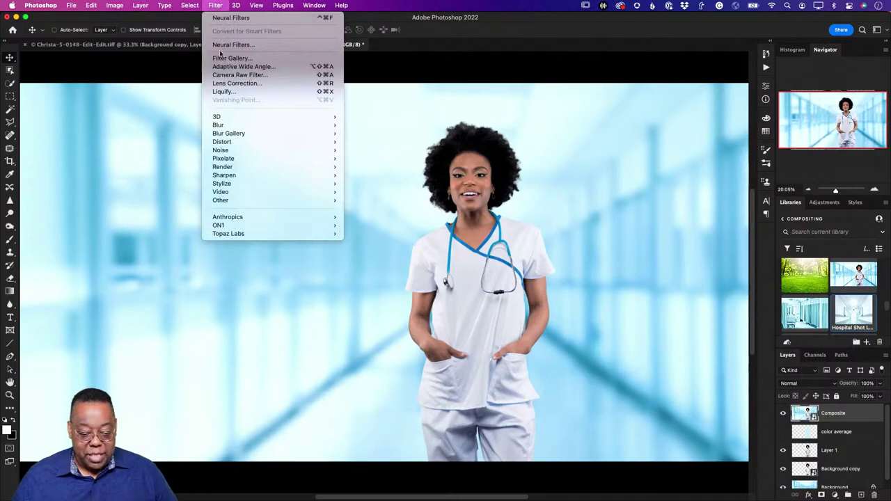
pyautogui.click(227, 75)
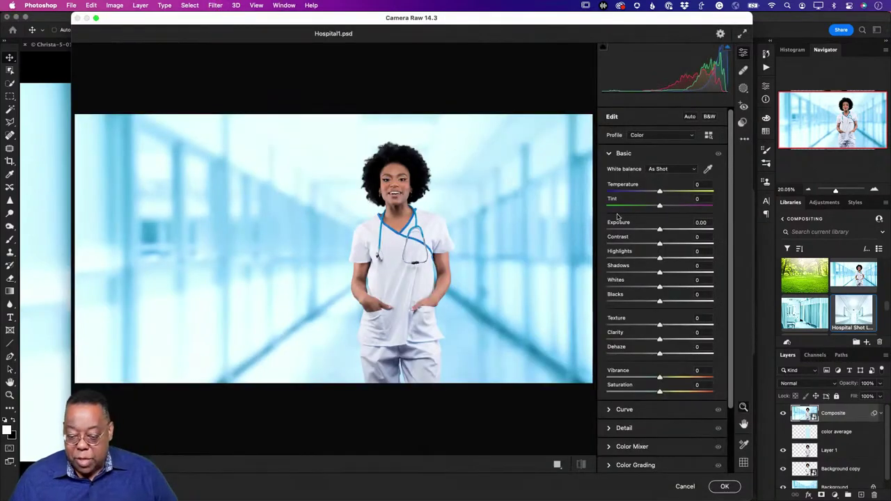
pyautogui.click(744, 123)
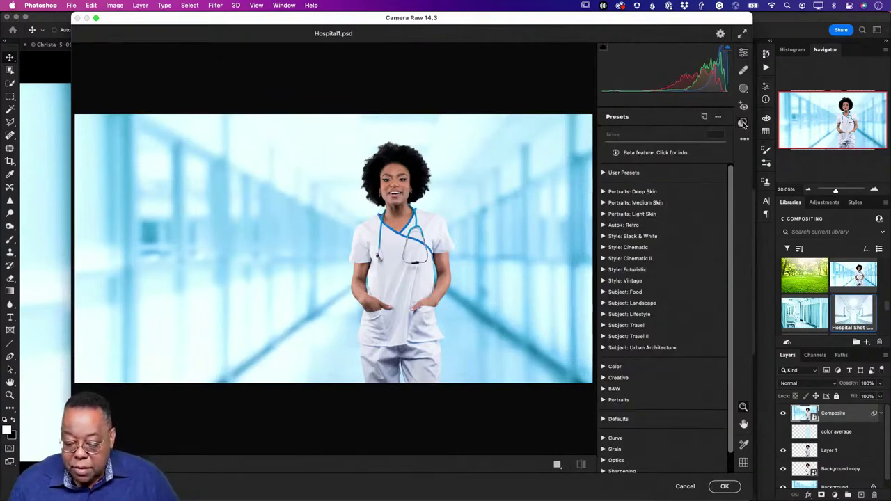
pyautogui.click(743, 55)
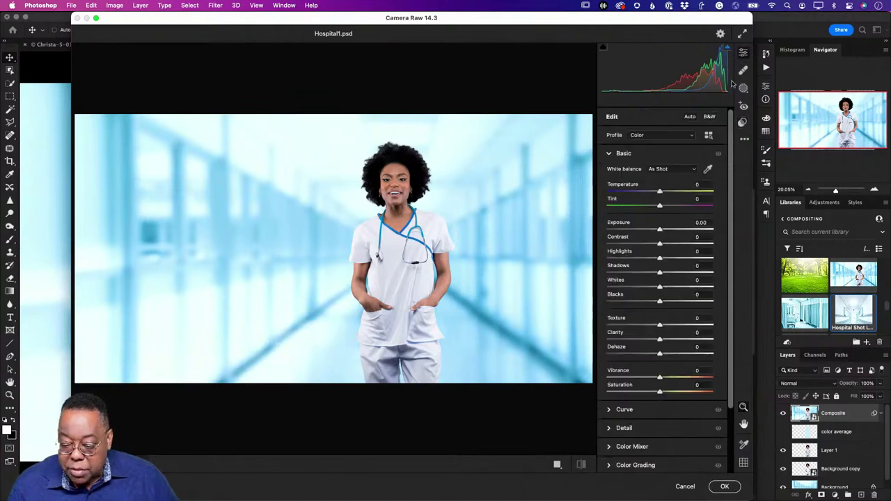
# - Apply the Modern 02 profile at an amount of 55 to the Composite layer with the Camera Raw Filter
pyautogui.click(708, 136)
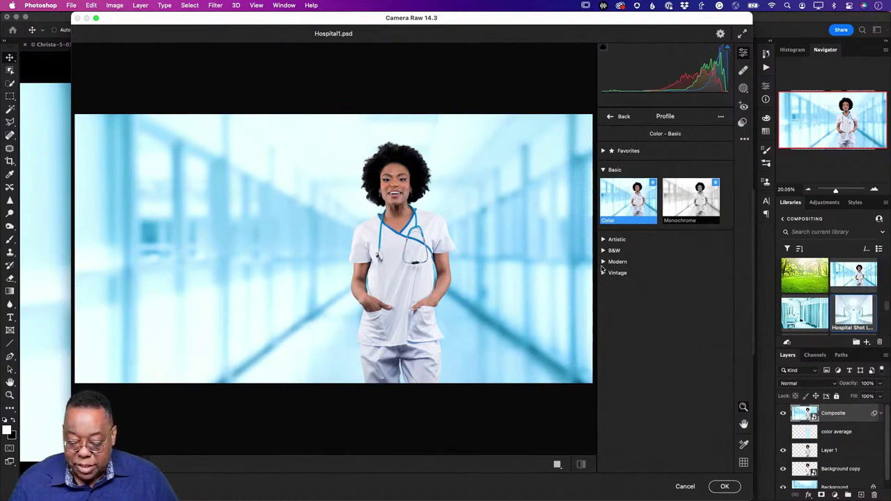
pyautogui.click(603, 263)
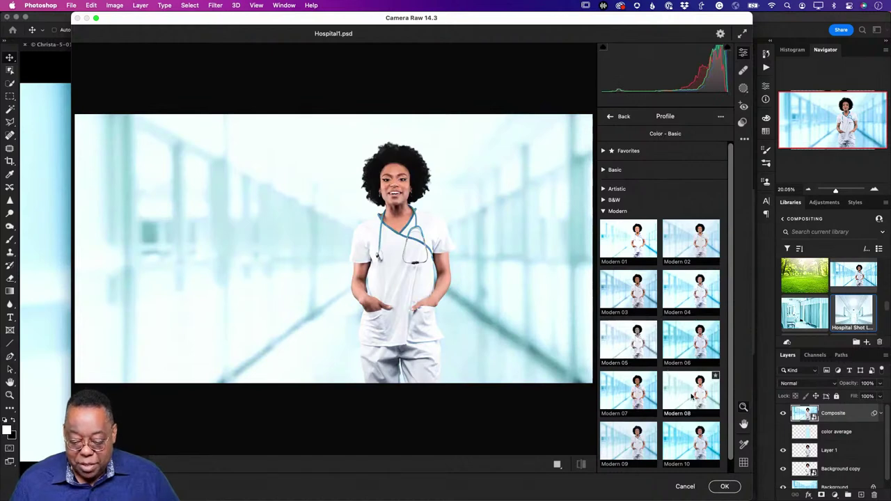
pyautogui.scroll(-1, 692, 397)
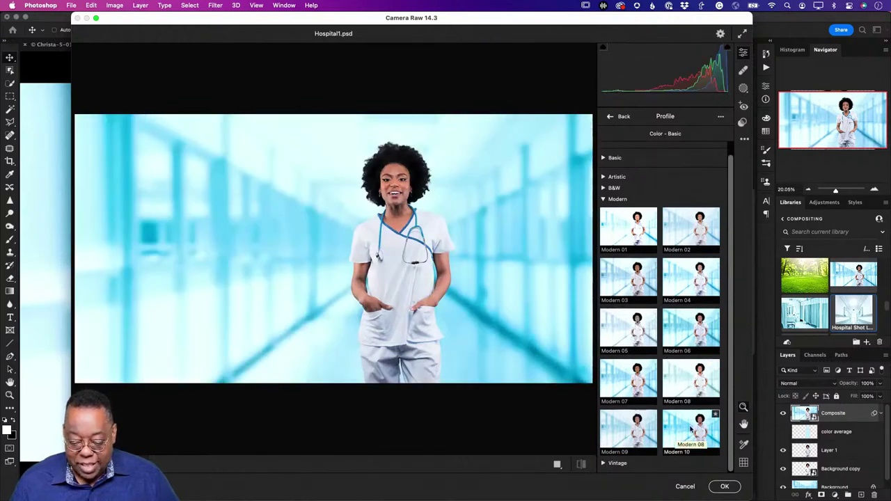
pyautogui.click(682, 232)
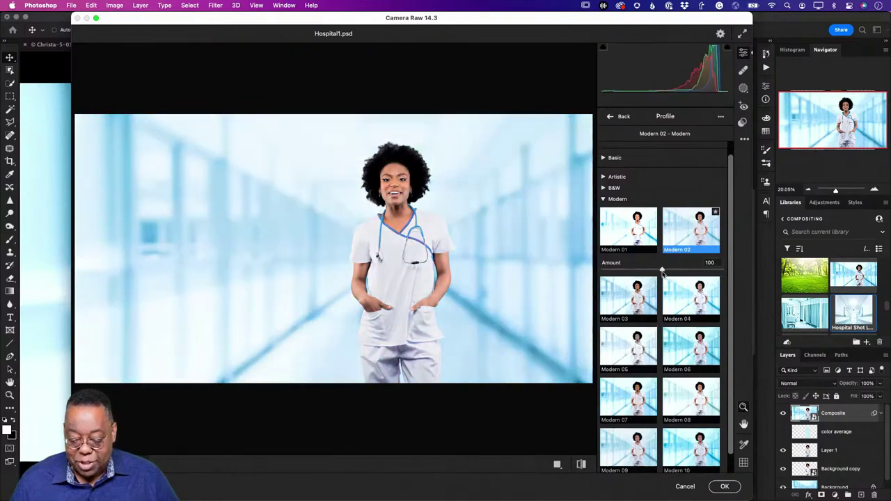
pyautogui.moveTo(662, 271); pyautogui.dragTo(633, 271)
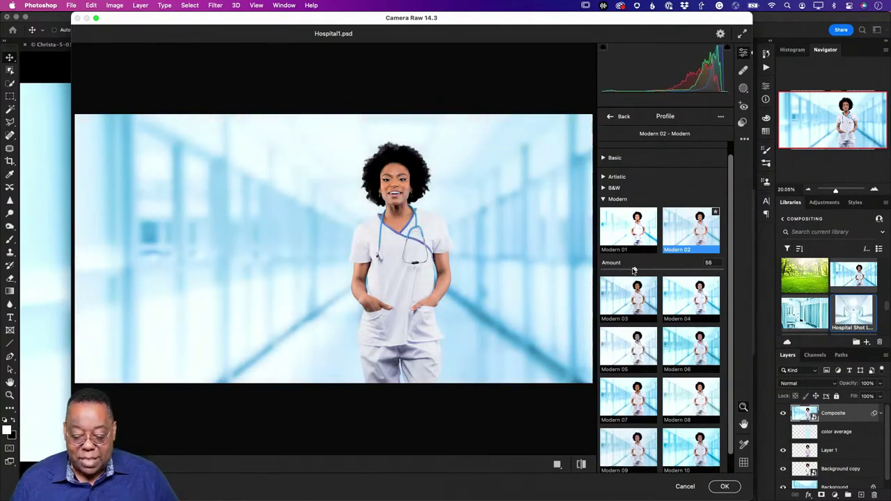
pyautogui.click(725, 487)
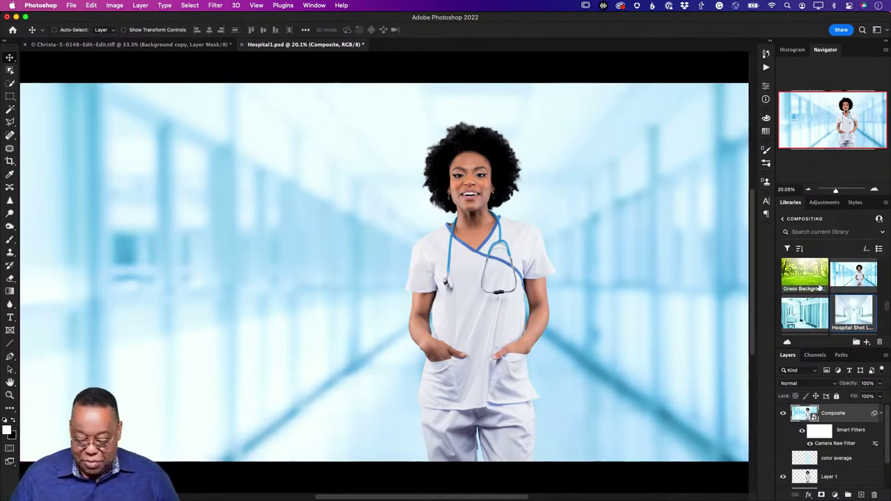
# - Switch to Lightroom and view the graduation photo from the Compositing for Photographers album enlarged
pyautogui.press('super+Tab')
pyautogui.hotkey('ctrl', 'Tab')
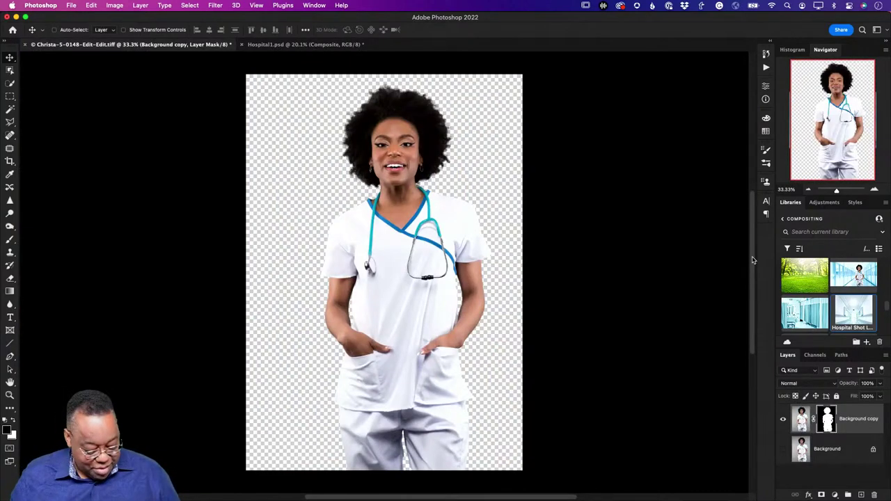
pyautogui.press('super+Tab')
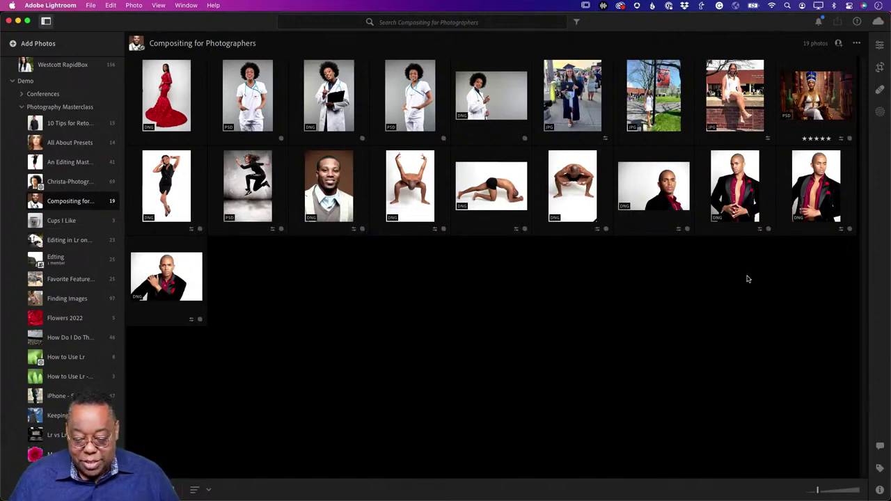
pyautogui.doubleClick(571, 103)
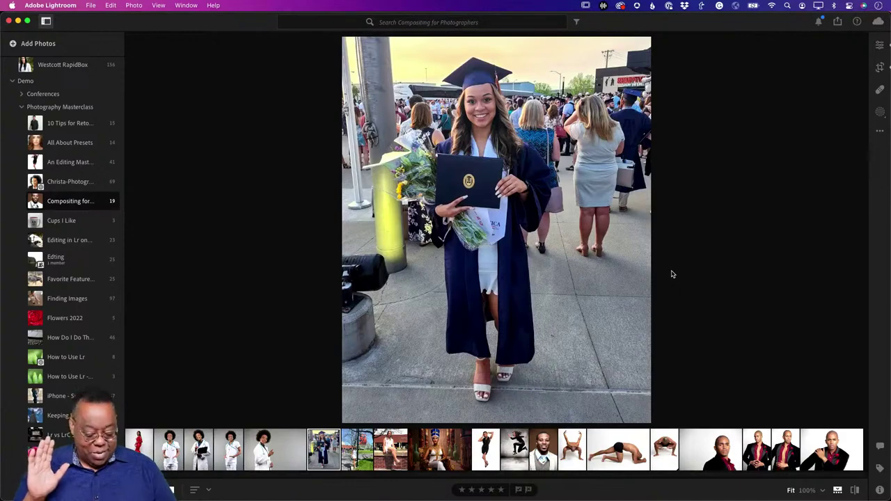
# - Switch to Lightroom Classic and open the graduation photo in Photoshop as a copy with Lightroom adjustments
pyautogui.press('super+Tab')
pyautogui.press('super+Tab')
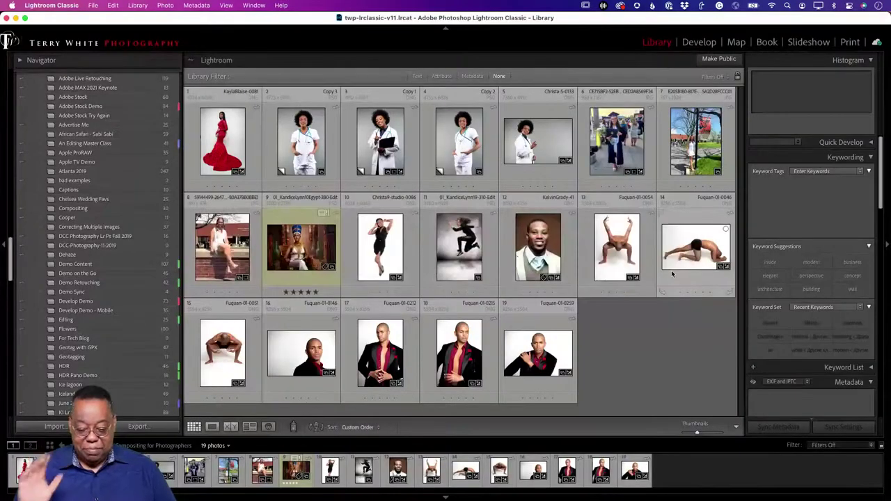
pyautogui.click(621, 144)
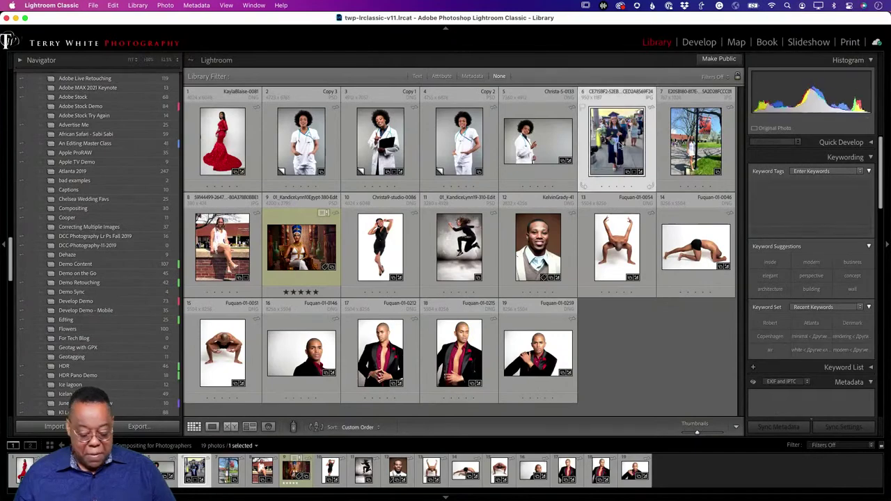
pyautogui.doubleClick(619, 144)
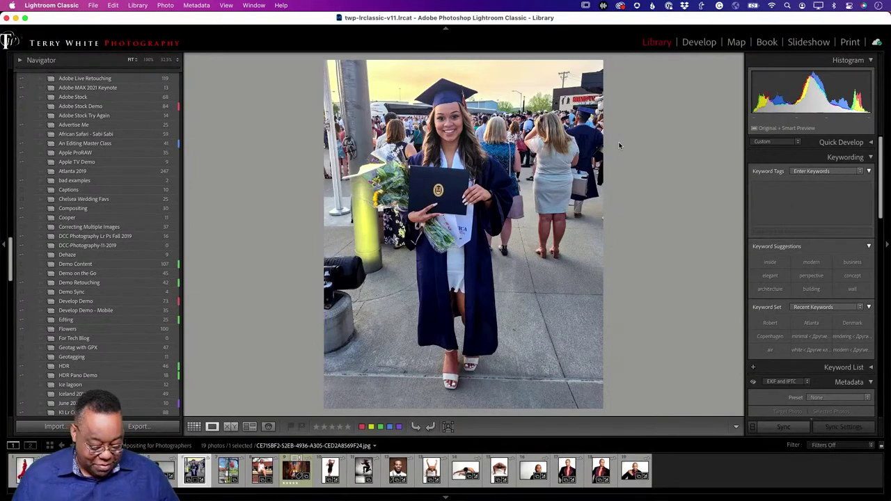
pyautogui.press('g')
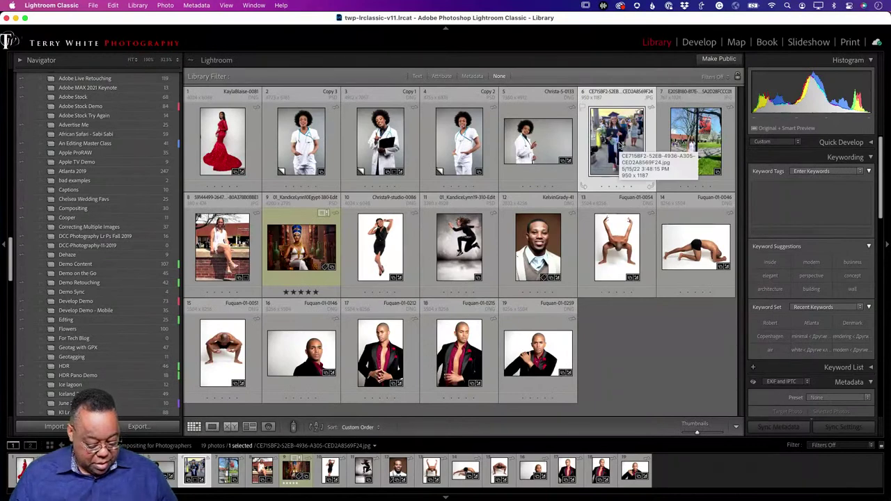
pyautogui.press('super+e')
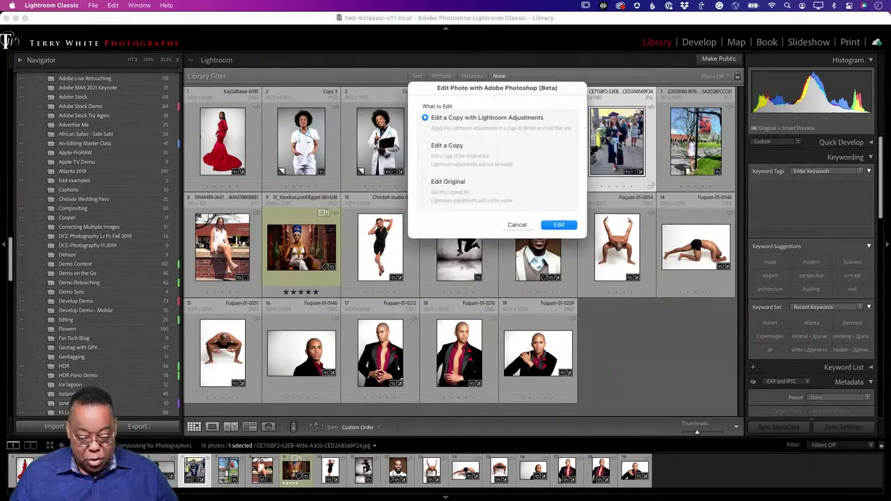
pyautogui.click(560, 226)
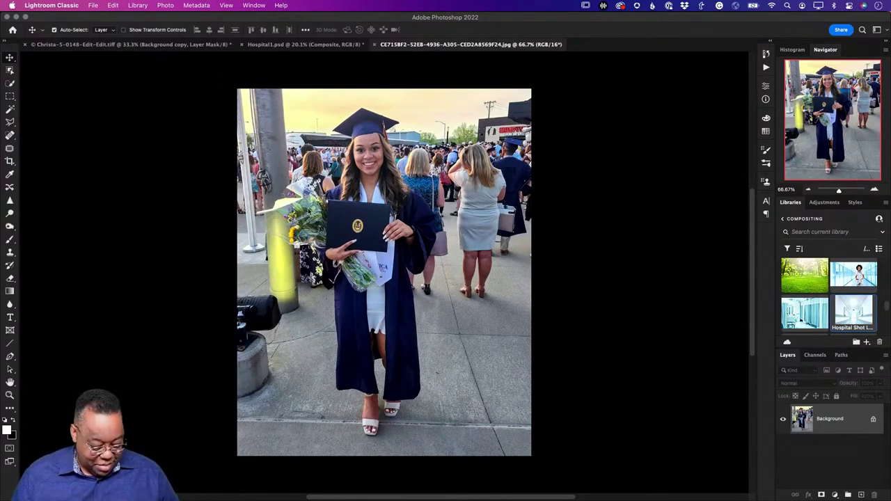
# - Examine the bouquet, diploma and gown edges in the graduation photo up close, and return to a view of the whole figure
pyautogui.click(293, 193)
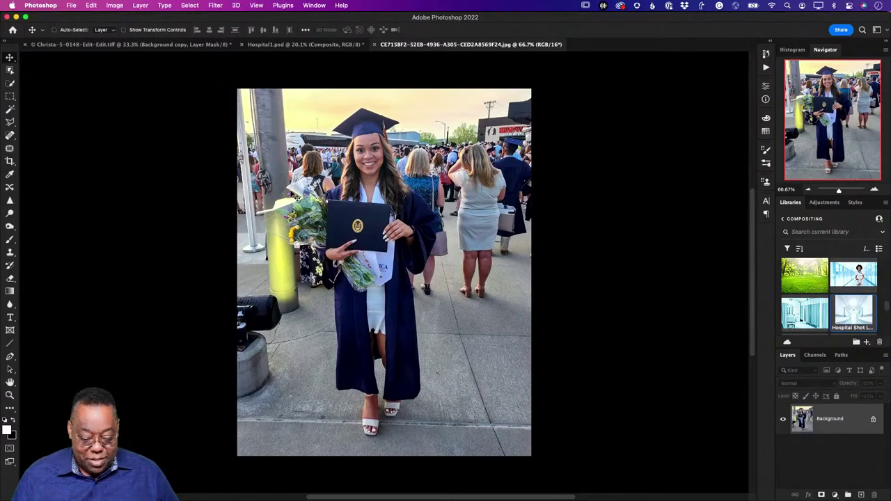
pyautogui.press('z')
pyautogui.moveTo(273, 174); pyautogui.dragTo(323, 208)
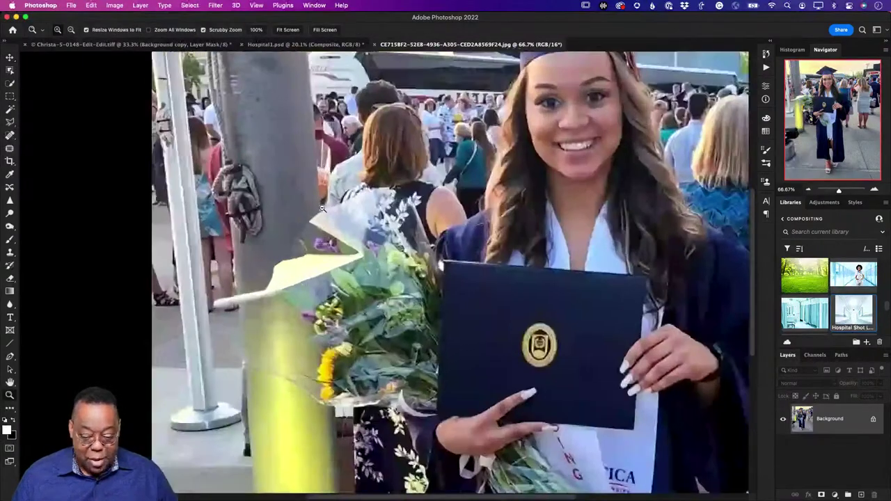
pyautogui.click(322, 208)
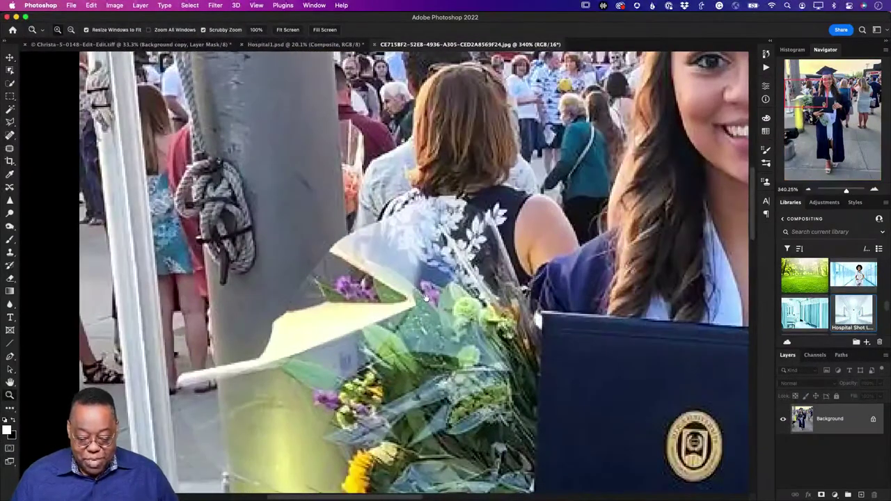
pyautogui.scroll(-5, 426, 298)
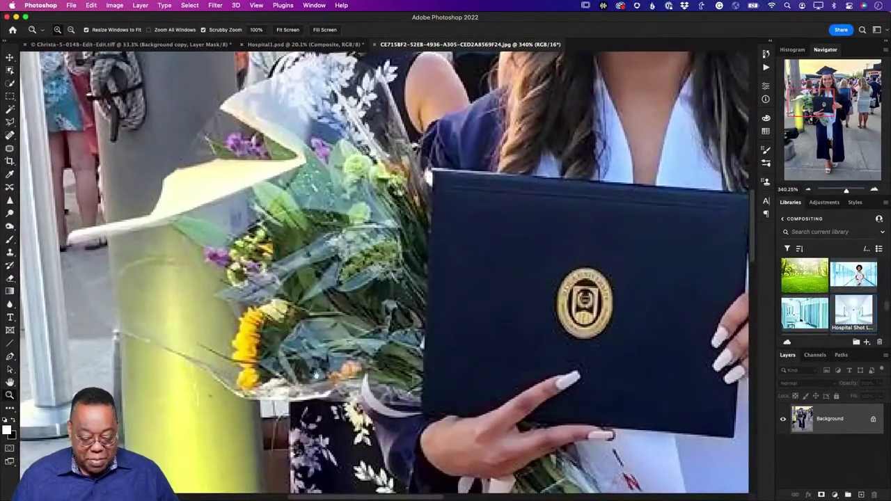
pyautogui.hscroll(3, 340, 183)
pyautogui.scroll(2, 339, 183)
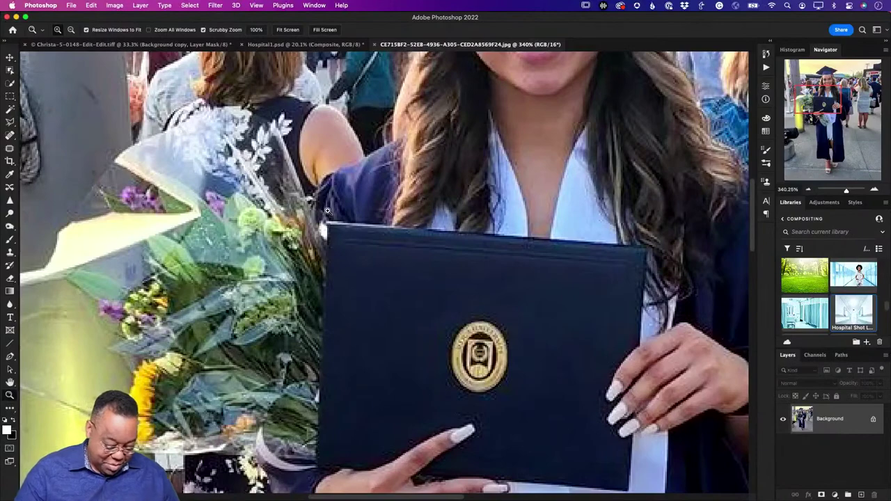
pyautogui.scroll(-10, 327, 210)
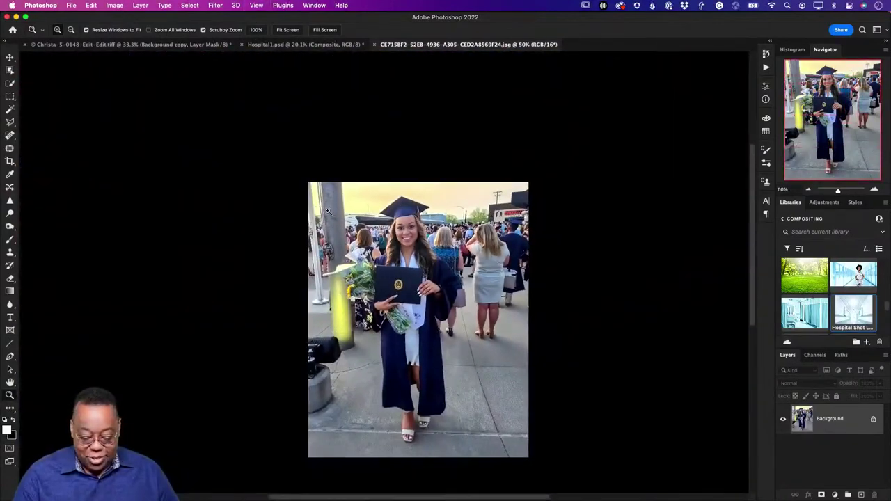
pyautogui.press('super+equal')
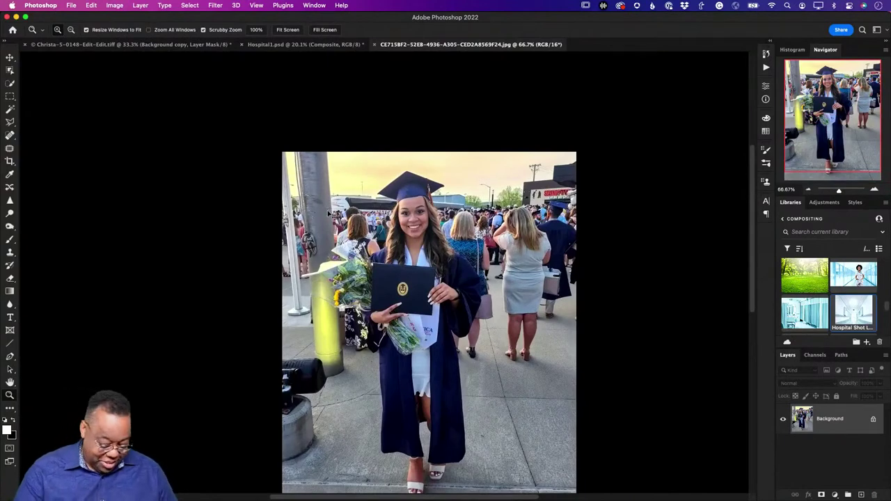
pyautogui.press('super+equal')
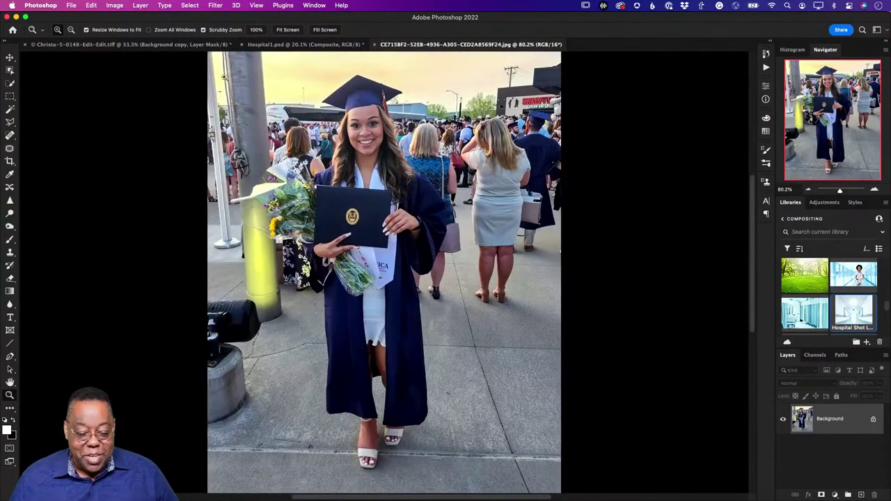
# - Select the graduate with Select Subject, and try extending the selection with the Object Selection tool before undoing that attempt
pyautogui.click(183, 6)
pyautogui.click(199, 113)
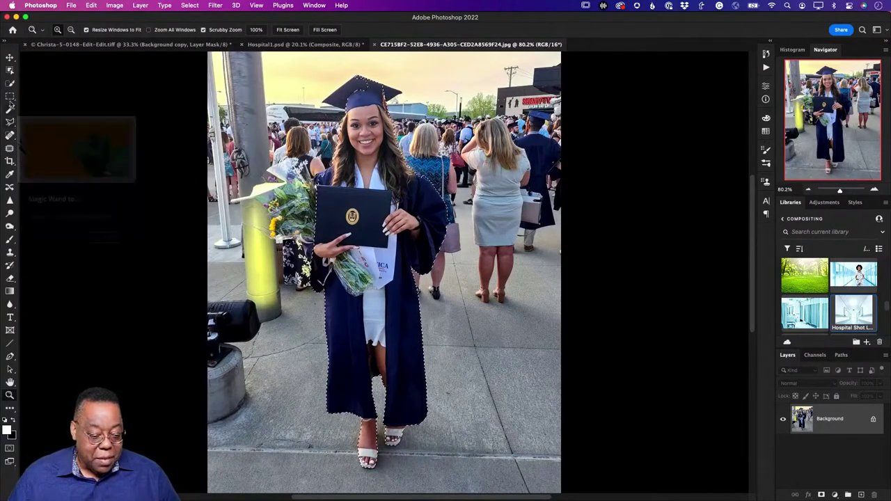
pyautogui.click(10, 71)
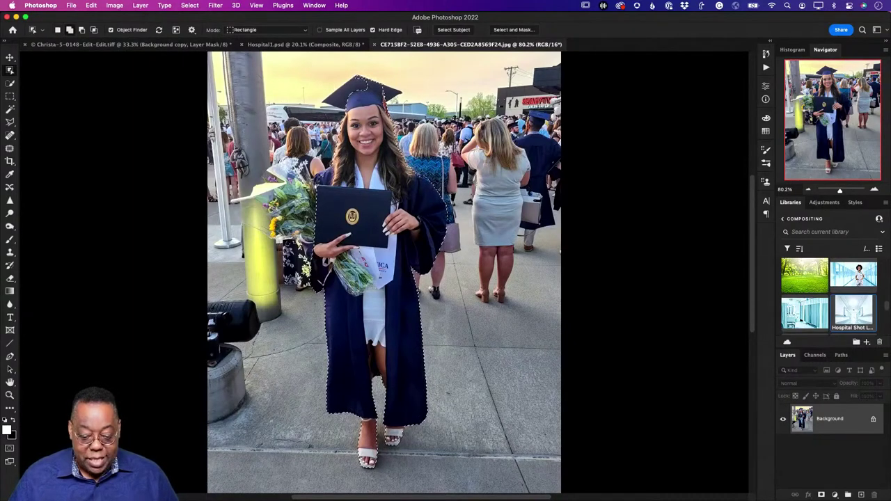
pyautogui.moveTo(372, 105); pyautogui.dragTo(439, 107)
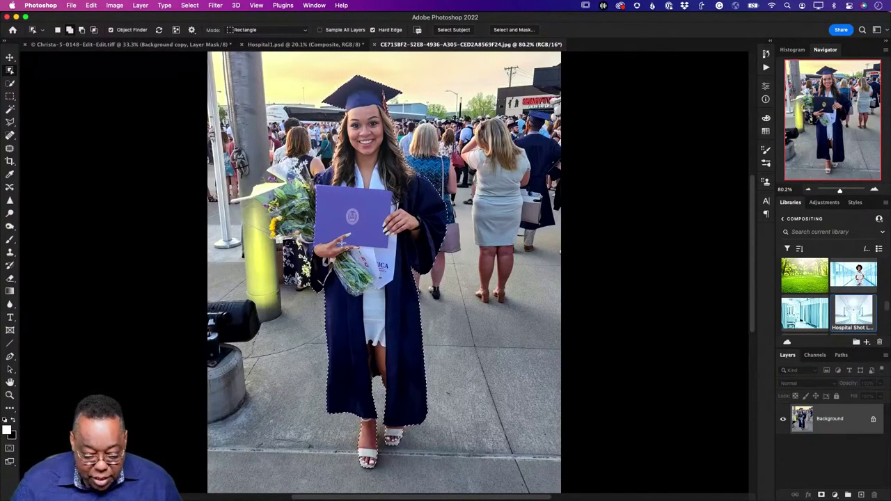
pyautogui.press('super+z')
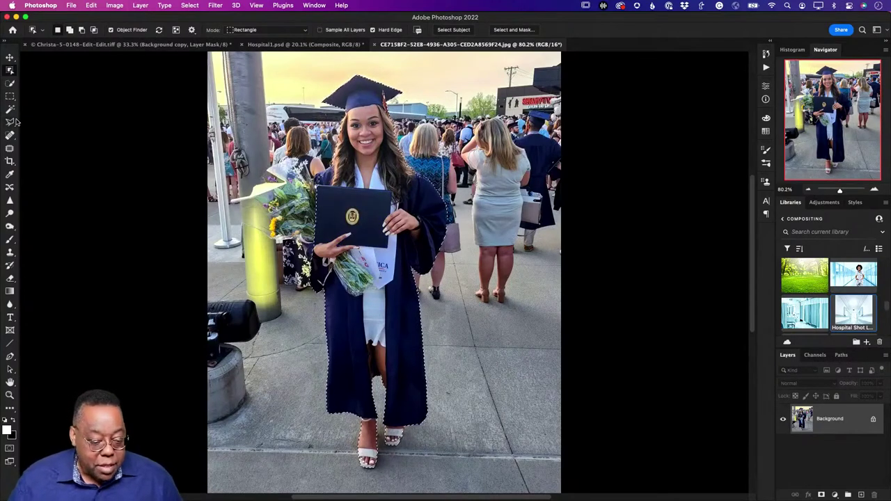
# - Add the flower bouquet to the graduate's selection with the Quick Selection tool
pyautogui.click(9, 83)
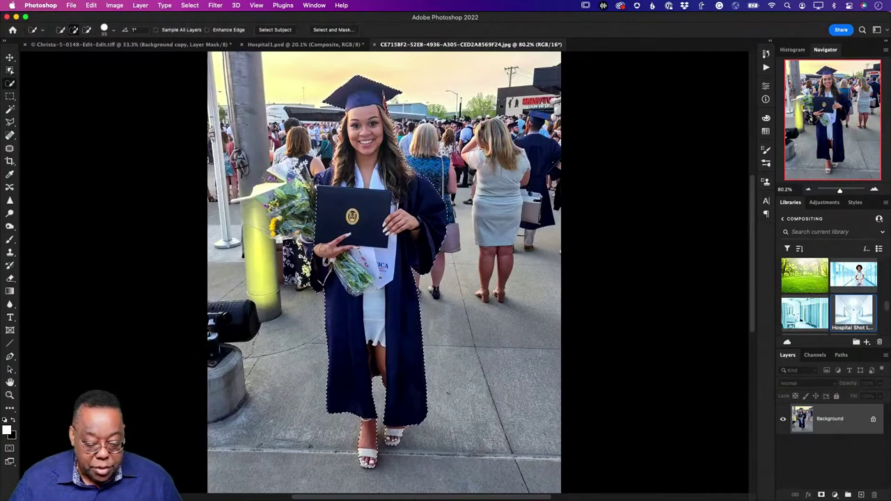
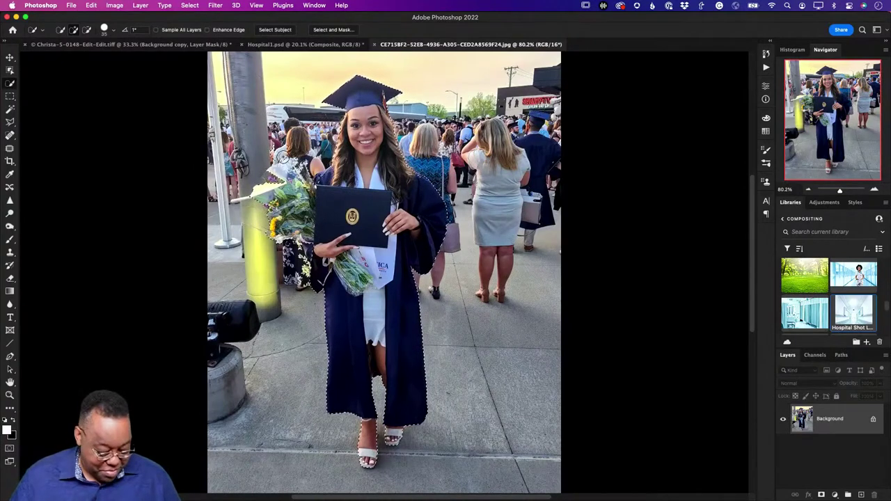
pyautogui.press('alt')
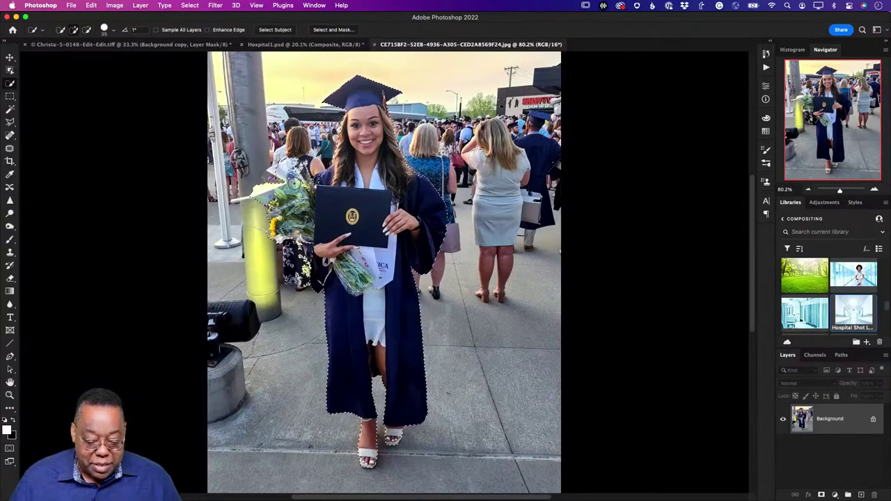
pyautogui.press('super+equal')
pyautogui.press('super+equal')
pyautogui.press('super+equal')
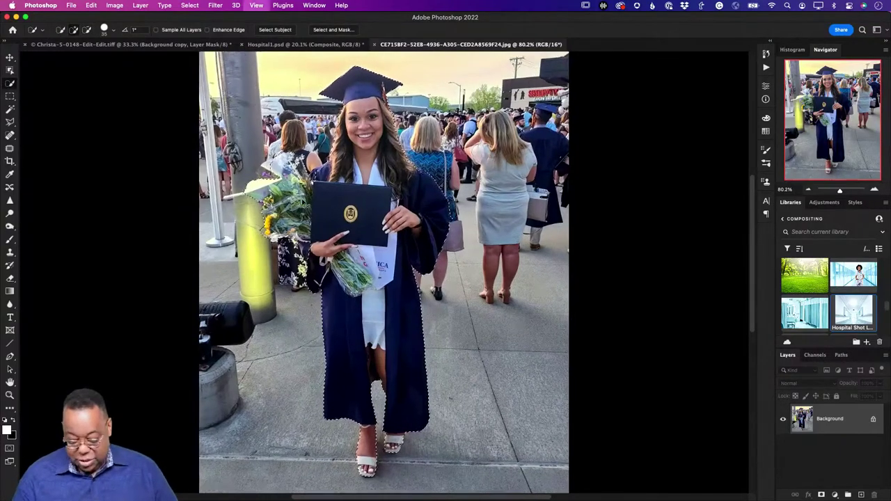
# - Refine the selection around the bouquet and the gown's shoulder with the Quick Selection tool, and reduce the brush size
pyautogui.hscroll(-10, 416, 304)
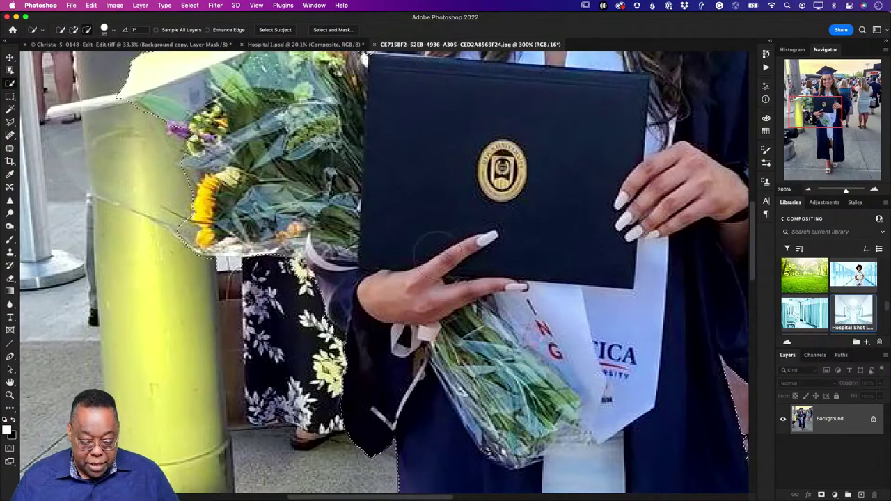
pyautogui.moveTo(413, 174); pyautogui.dragTo(469, 402)
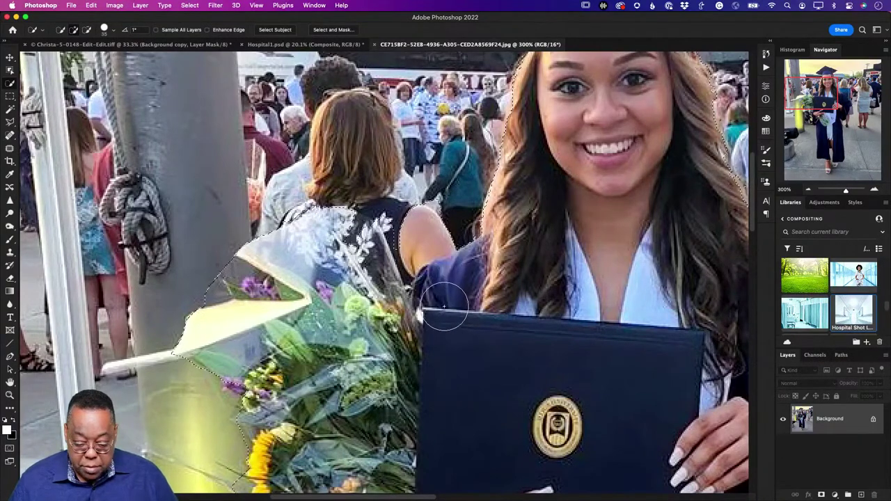
pyautogui.moveTo(446, 311); pyautogui.dragTo(448, 315)
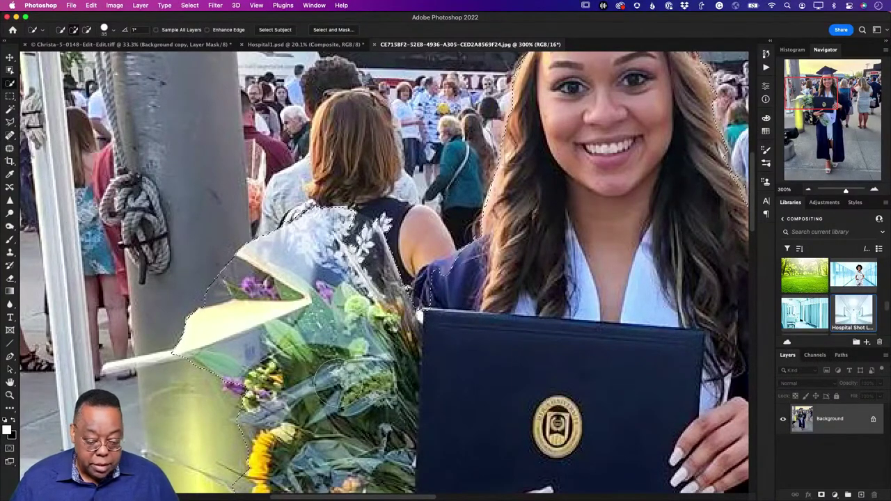
pyautogui.press('[')
pyautogui.press('[')
pyautogui.press('[')
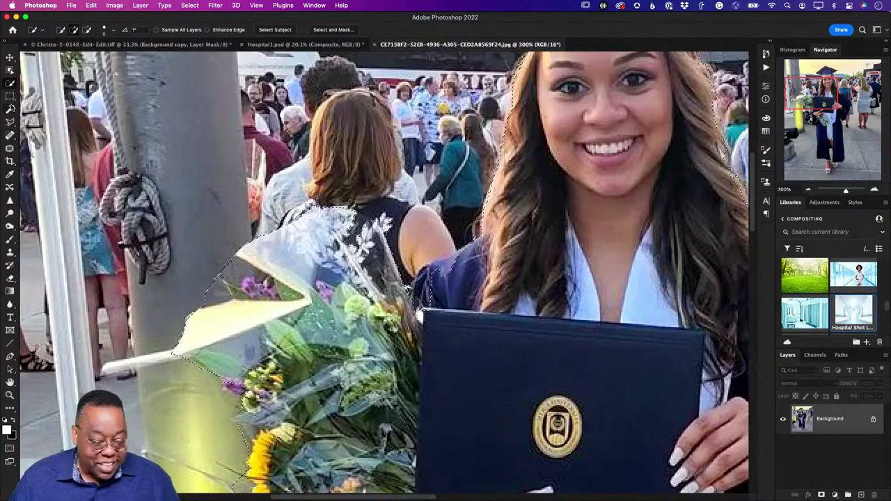
# - Add the missing shoulder area above the diploma with the Lasso tool, and subtract stray background around the bouquet, including beside the sunflower
pyautogui.click(10, 122)
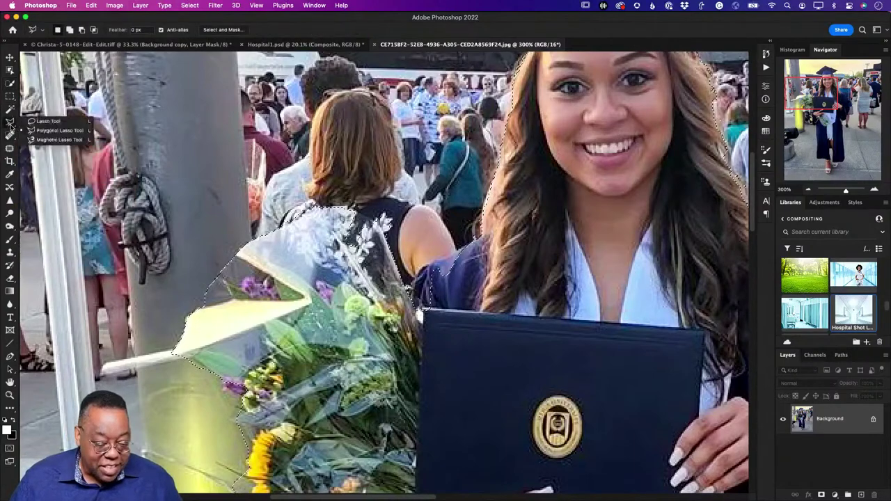
pyautogui.click(46, 121)
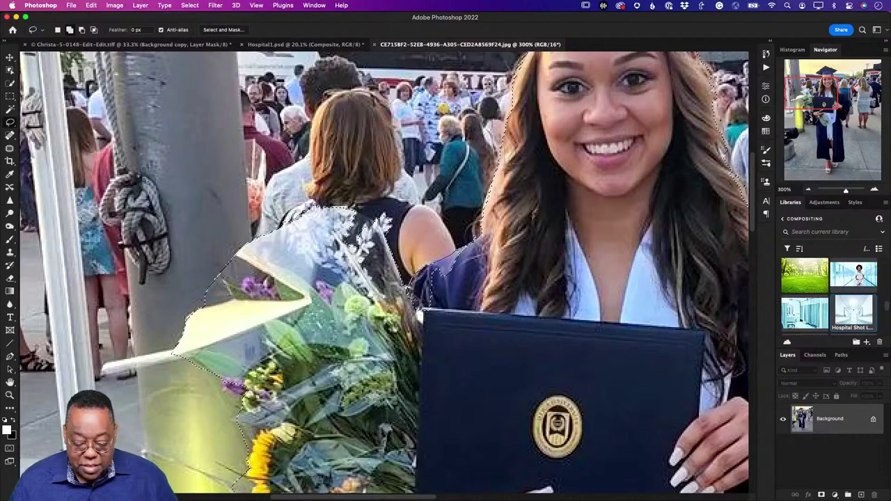
pyautogui.moveTo(433, 324); pyautogui.dragTo(464, 286)
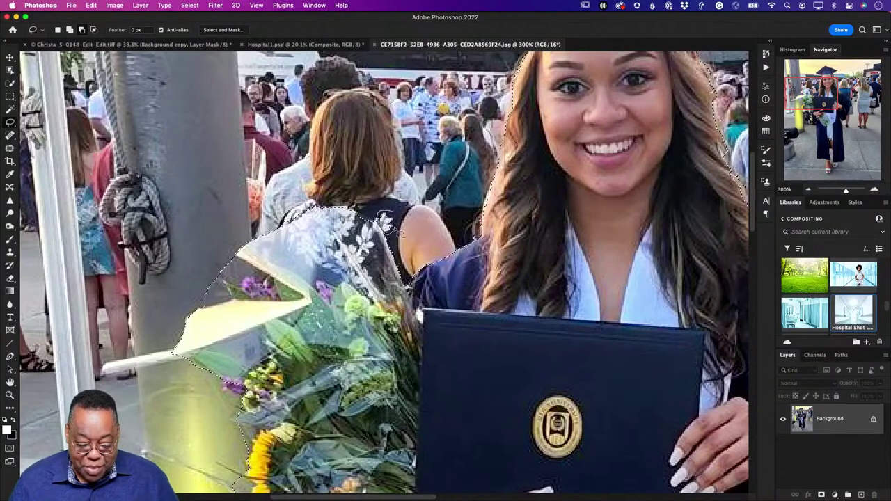
pyautogui.moveTo(386, 221)
pyautogui.mouseDown()
pyautogui.moveTo(398, 289)
pyautogui.moveTo(376, 337)
pyautogui.moveTo(409, 349)
pyautogui.moveTo(376, 376)
pyautogui.moveTo(337, 389)
pyautogui.moveTo(365, 219)
pyautogui.mouseUp()
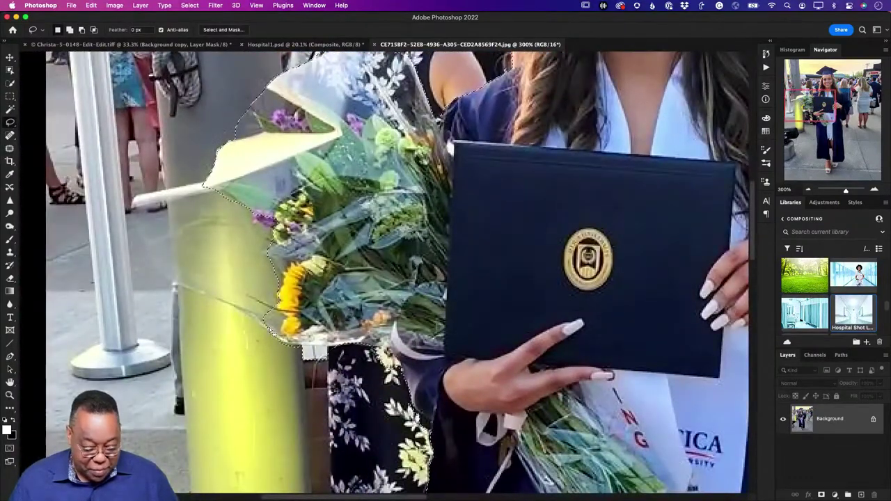
pyautogui.moveTo(263, 302)
pyautogui.mouseDown()
pyautogui.moveTo(254, 328)
pyautogui.moveTo(275, 351)
pyautogui.mouseUp()
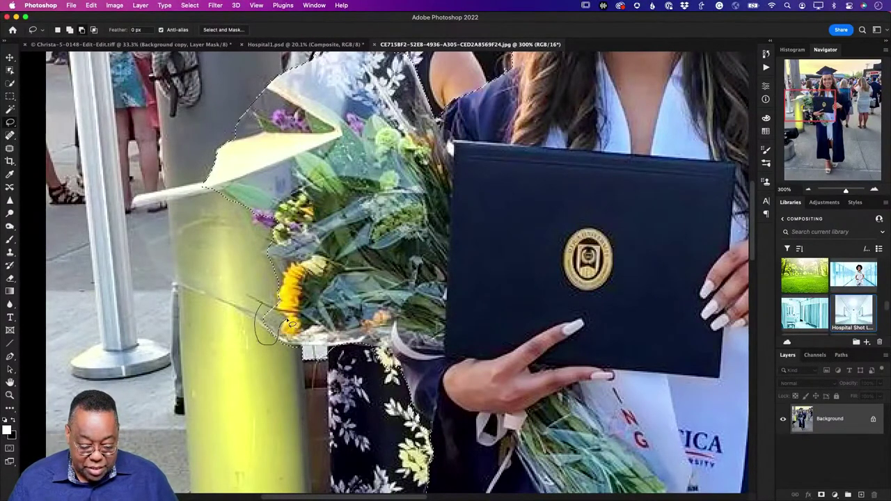
pyautogui.moveTo(267, 306); pyautogui.dragTo(270, 304)
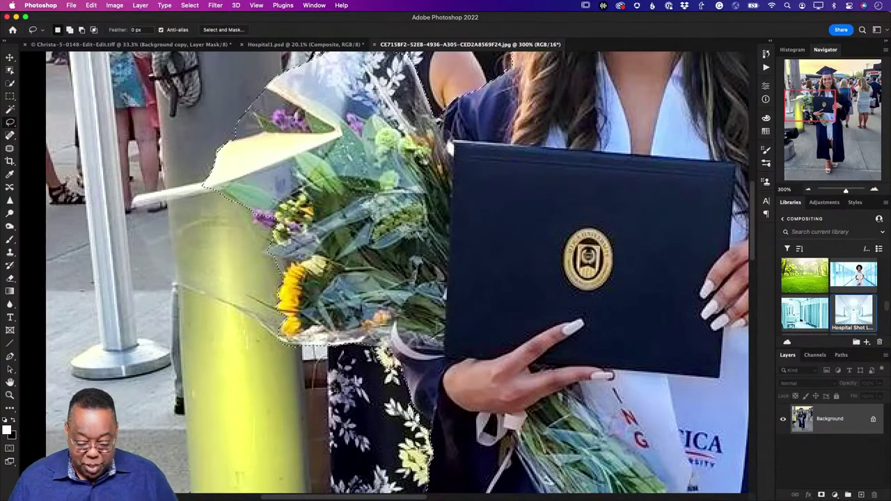
# - Trim the graduate's selection along the sleeve beside the handbag and add missing shoulder area below the hair with the Lasso tool
pyautogui.moveTo(473, 403); pyautogui.dragTo(159, 211)
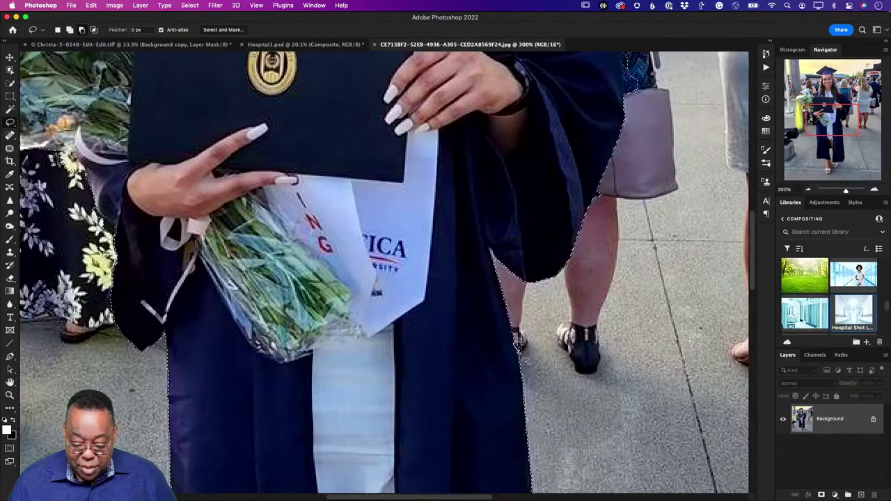
pyautogui.moveTo(490, 228); pyautogui.dragTo(385, 438)
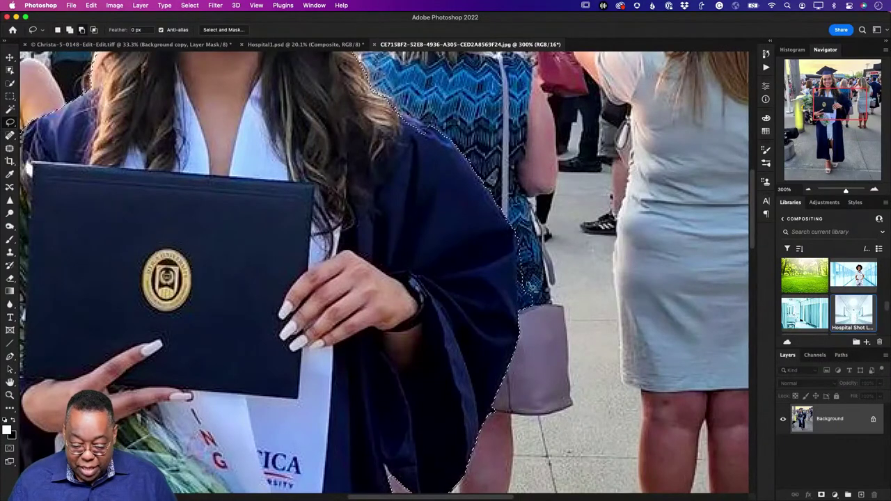
pyautogui.moveTo(527, 321)
pyautogui.mouseDown()
pyautogui.moveTo(545, 307)
pyautogui.moveTo(531, 252)
pyautogui.mouseUp()
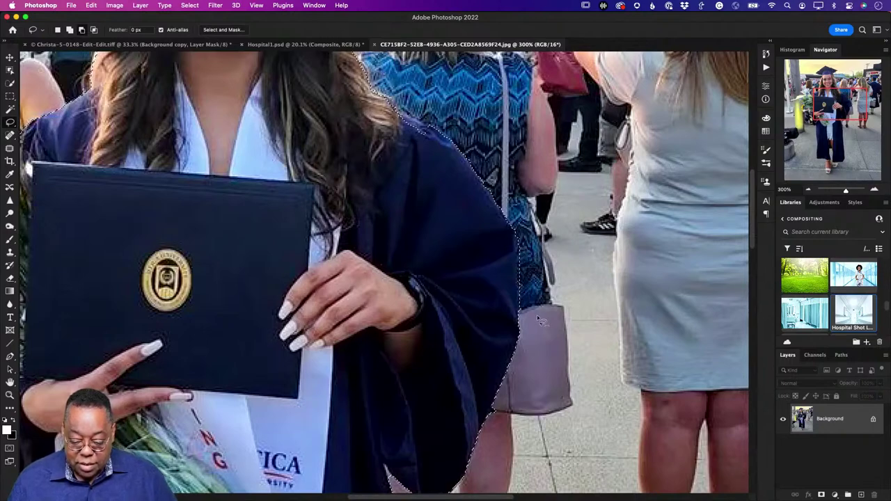
pyautogui.moveTo(408, 210); pyautogui.dragTo(457, 355)
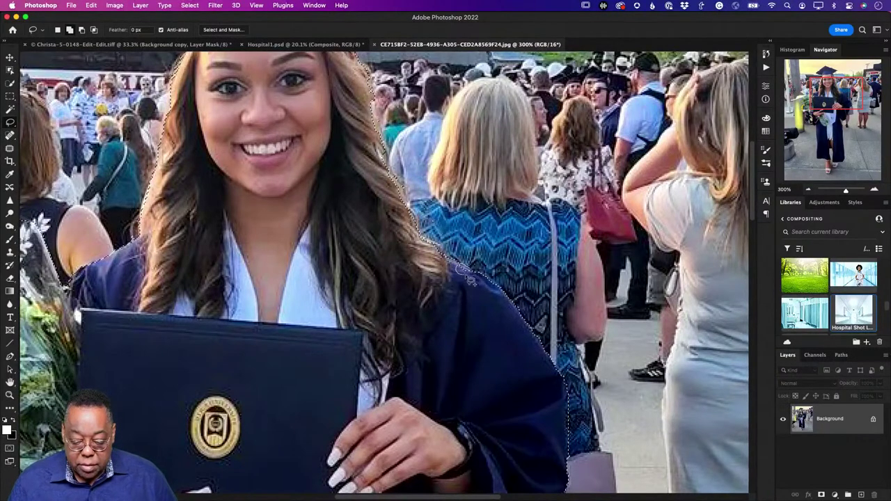
pyautogui.moveTo(341, 202); pyautogui.dragTo(456, 373)
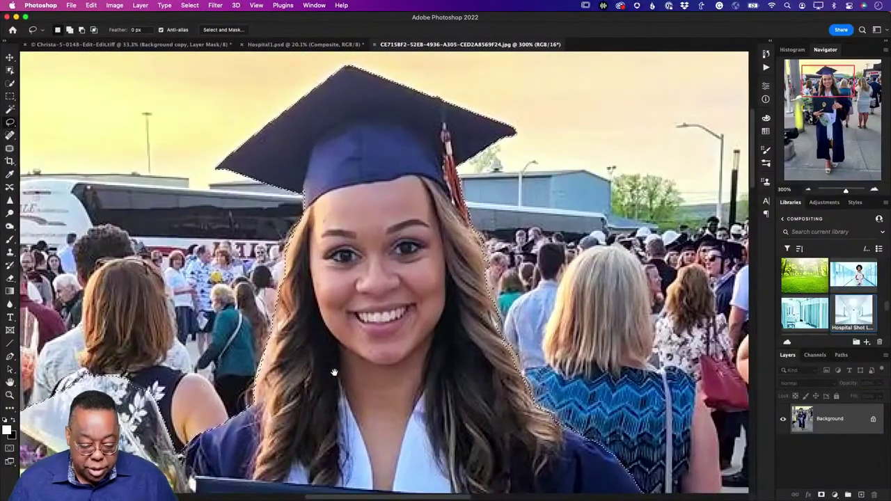
# - Check the selection edge around the bouquet and gown, and add the missing area at the front ankle with the Lasso tool
pyautogui.scroll(-5, 320, 350)
pyautogui.hscroll(-3, 320, 350)
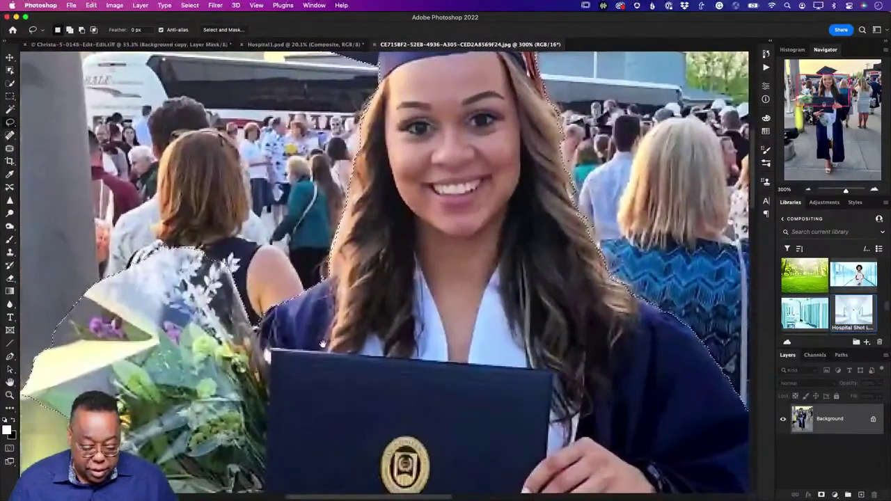
pyautogui.scroll(-5, 323, 344)
pyautogui.hscroll(-5, 322, 343)
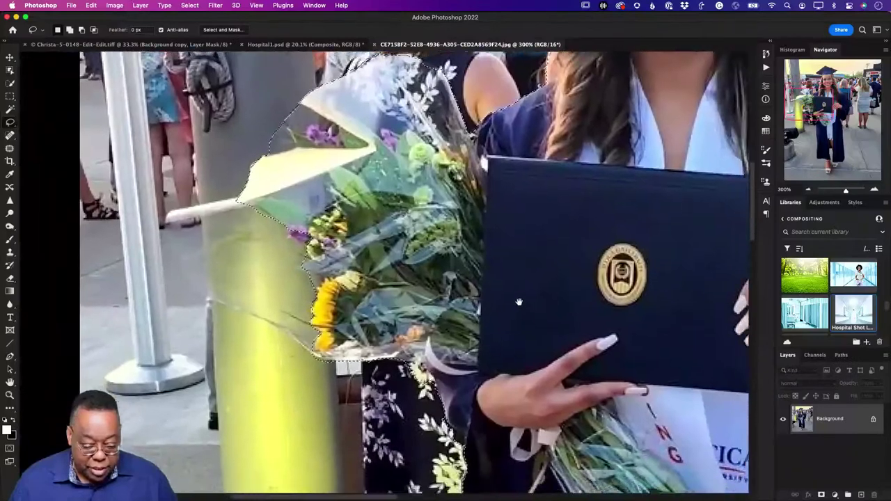
pyautogui.moveTo(519, 301); pyautogui.dragTo(445, 255)
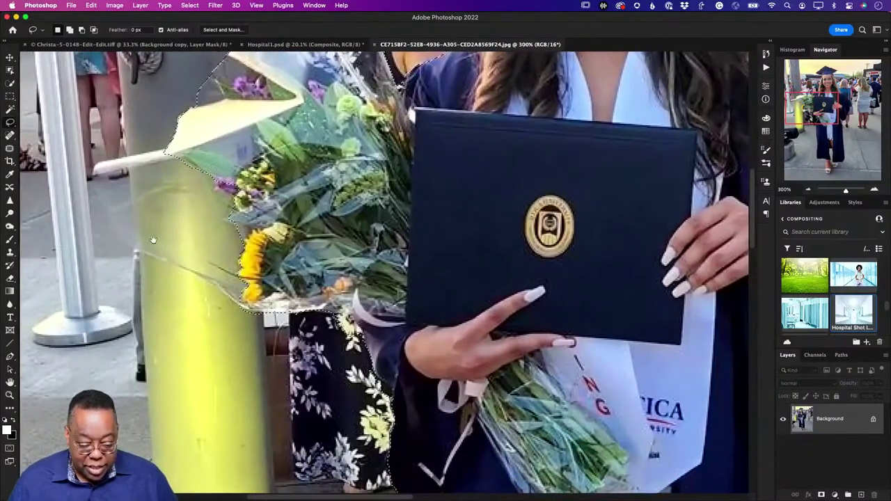
pyautogui.scroll(-4, 321, 217)
pyautogui.hscroll(5, 321, 217)
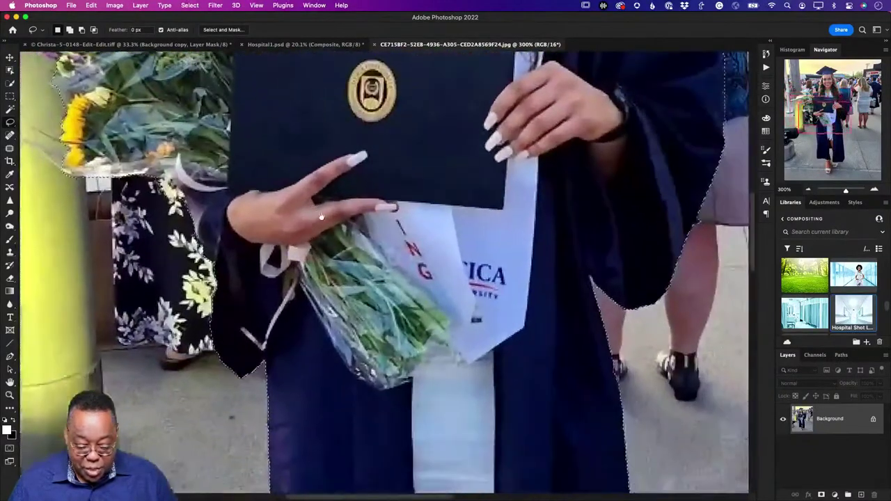
pyautogui.scroll(-6, 321, 218)
pyautogui.hscroll(2, 321, 218)
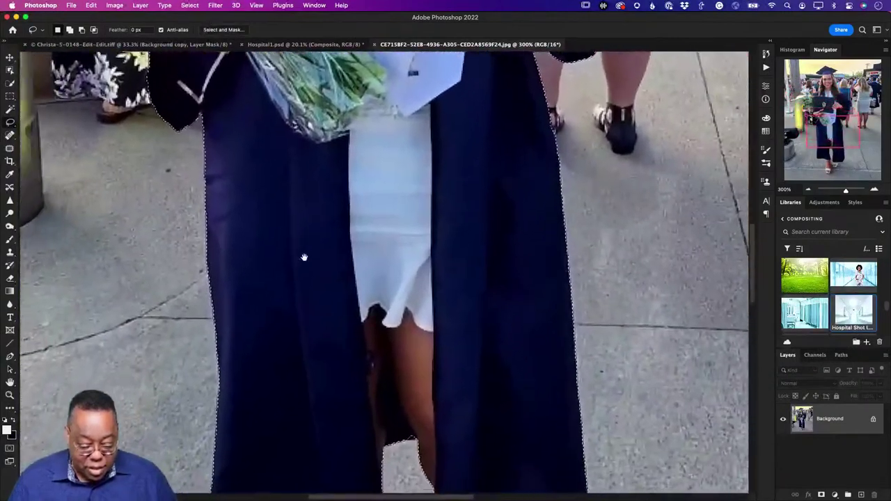
pyautogui.moveTo(305, 257); pyautogui.dragTo(273, 34)
pyautogui.moveTo(351, 292); pyautogui.dragTo(324, 154)
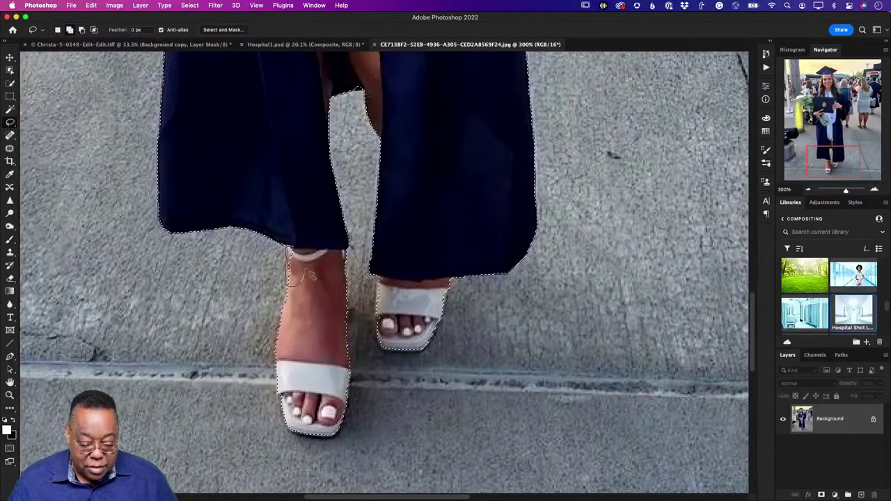
pyautogui.moveTo(309, 275); pyautogui.dragTo(305, 272)
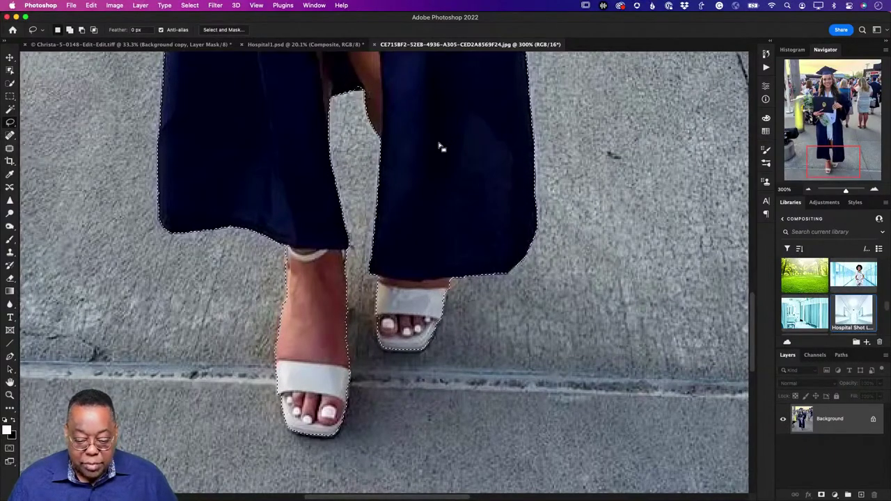
# - Open the graduate's selection in Select and Mask and choose the Refine Edge Brush
pyautogui.moveTo(436, 133); pyautogui.dragTo(433, 392)
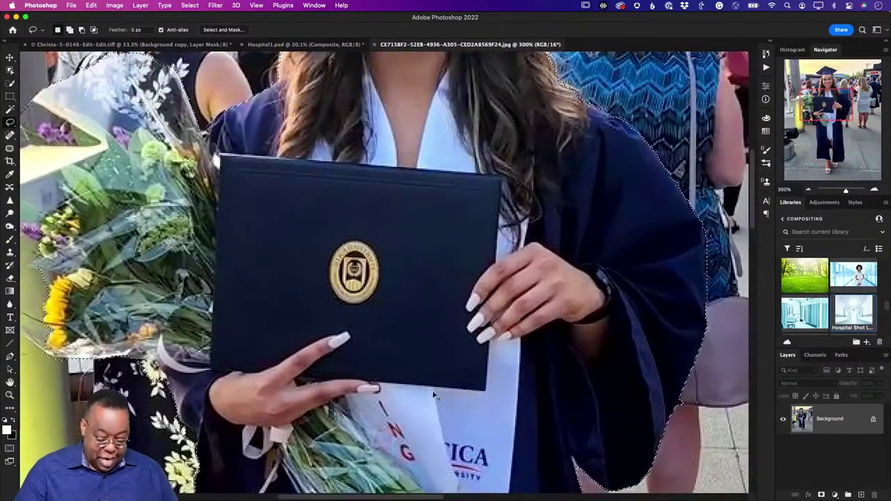
pyautogui.press('super+0')
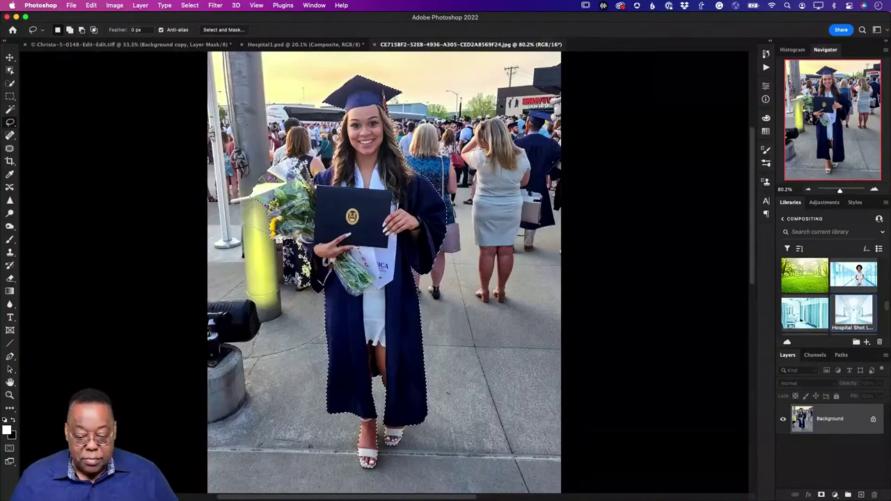
pyautogui.click(209, 30)
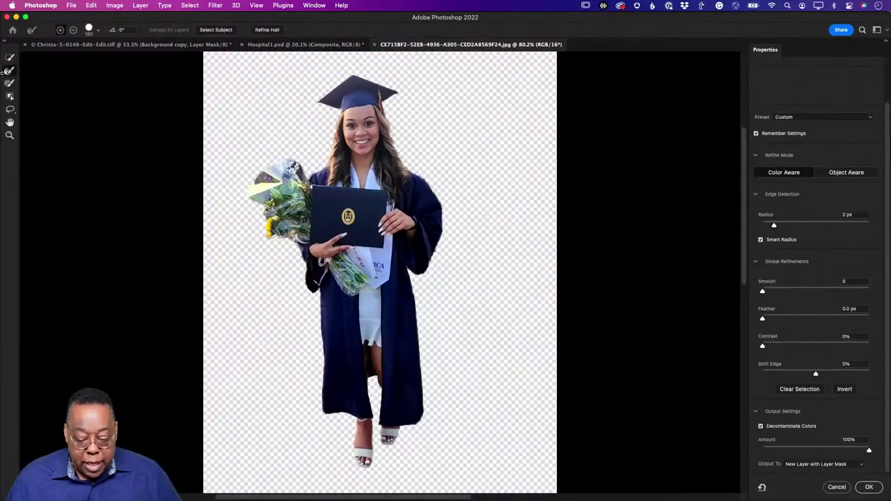
pyautogui.click(8, 71)
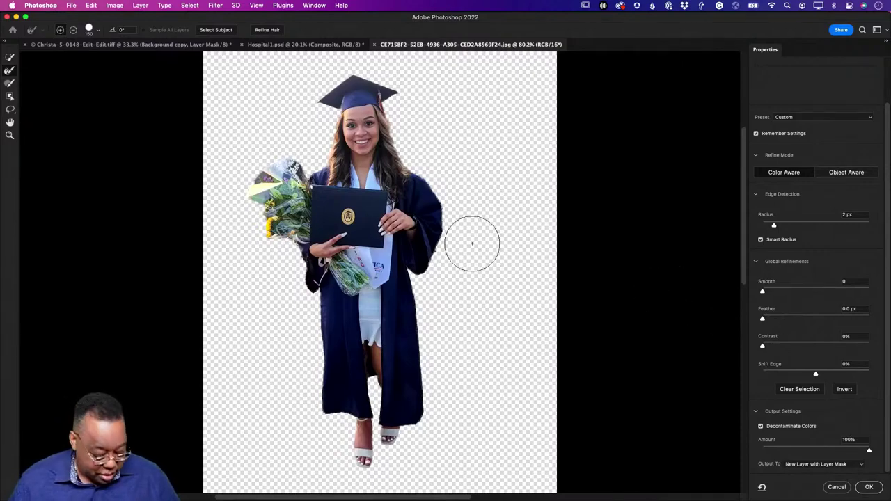
# - Shrink the Refine Edge Brush to about 9 px and refine the edge of the graduate's hair
pyautogui.press('z')
pyautogui.moveTo(350, 143)
pyautogui.mouseDown()
pyautogui.moveTo(399, 188)
pyautogui.moveTo(391, 189)
pyautogui.mouseUp()
pyautogui.press('r')
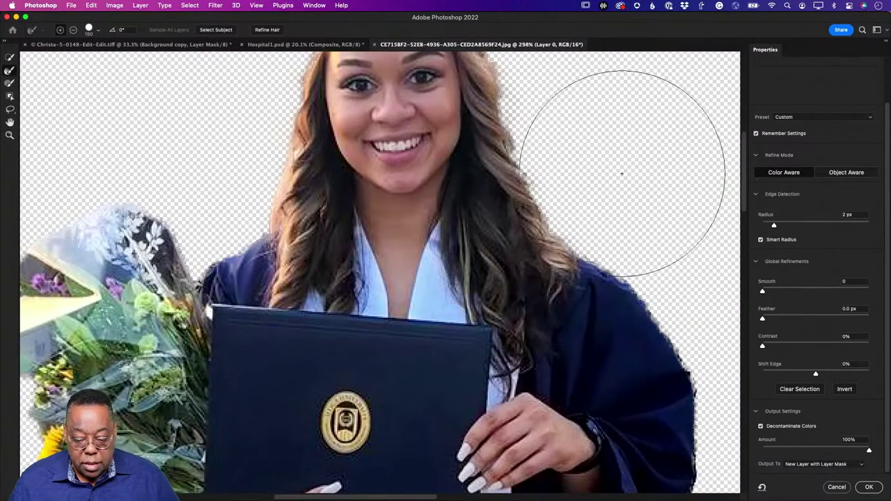
pyautogui.press('[')
pyautogui.press('[')
pyautogui.press('[')
pyautogui.press('[')
pyautogui.press('[')
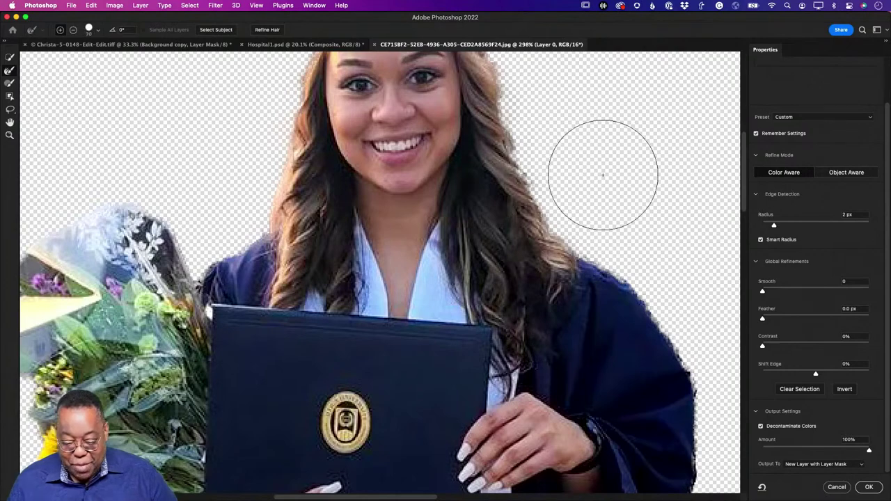
pyautogui.press('[')
pyautogui.press('[')
pyautogui.press('[')
pyautogui.press('[')
pyautogui.press('[')
pyautogui.press('[')
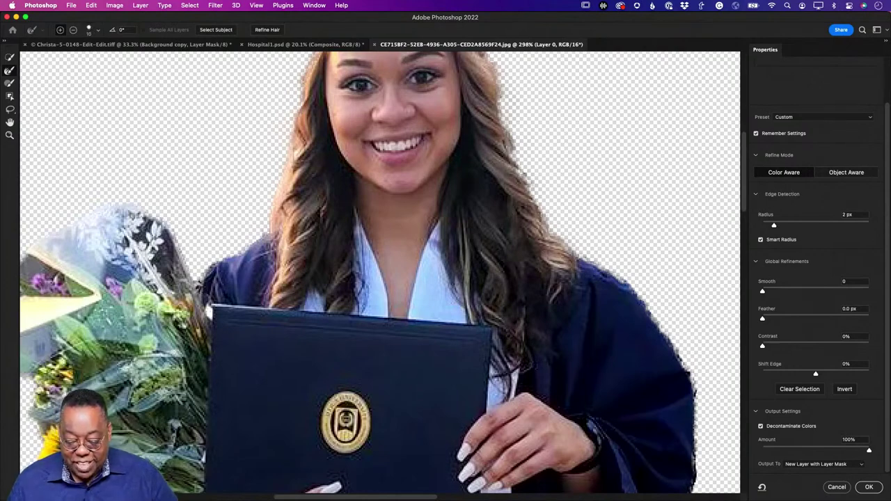
pyautogui.moveTo(560, 197)
pyautogui.mouseDown()
pyautogui.moveTo(549, 218)
pyautogui.moveTo(519, 152)
pyautogui.mouseUp()
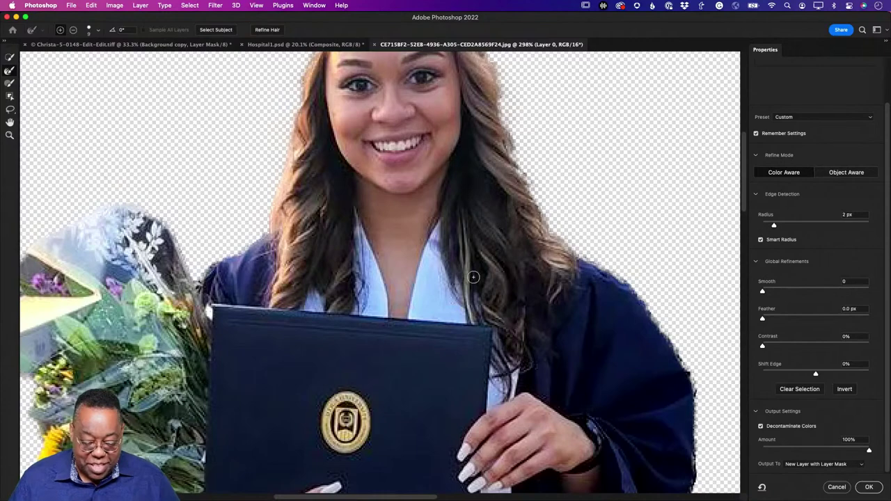
# - Reduce the Brush tool's size to about 9 px, try subtracting background above the bouquet, and undo the last change
pyautogui.moveTo(273, 298); pyautogui.dragTo(486, 292)
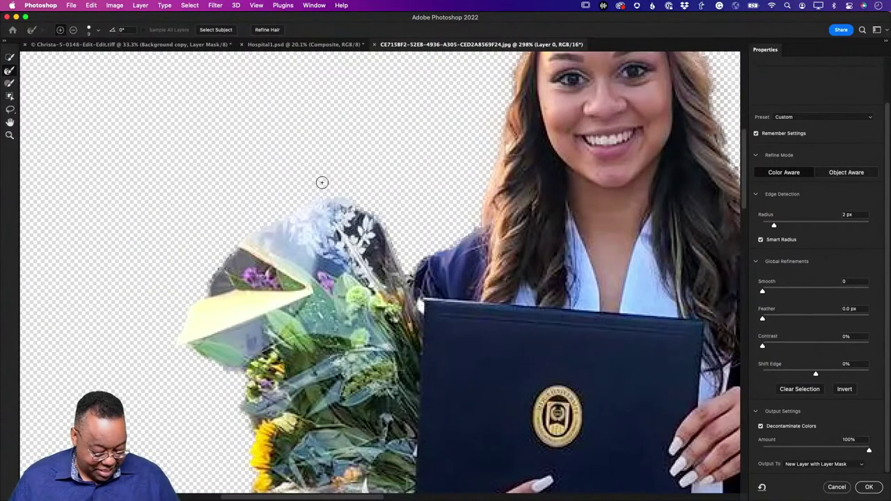
pyautogui.click(9, 84)
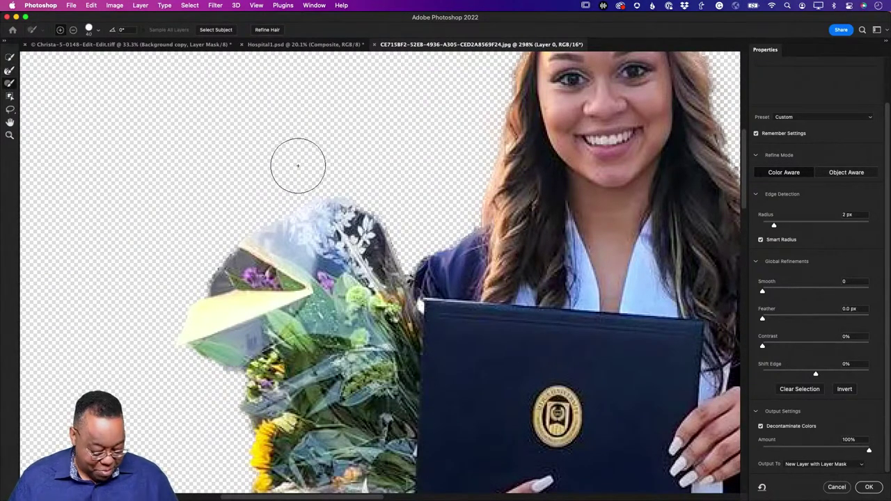
pyautogui.press('[')
pyautogui.press('[')
pyautogui.press('[')
pyautogui.press('[')
pyautogui.press('[')
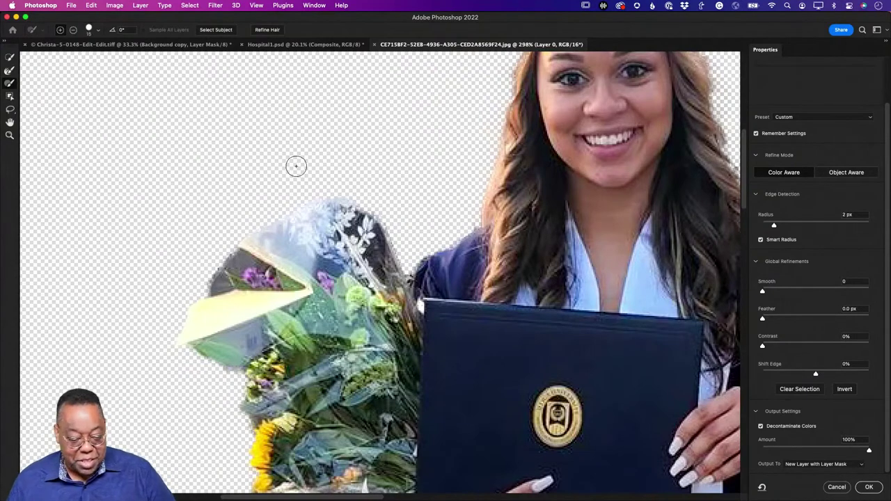
pyautogui.press('[')
pyautogui.press('[')
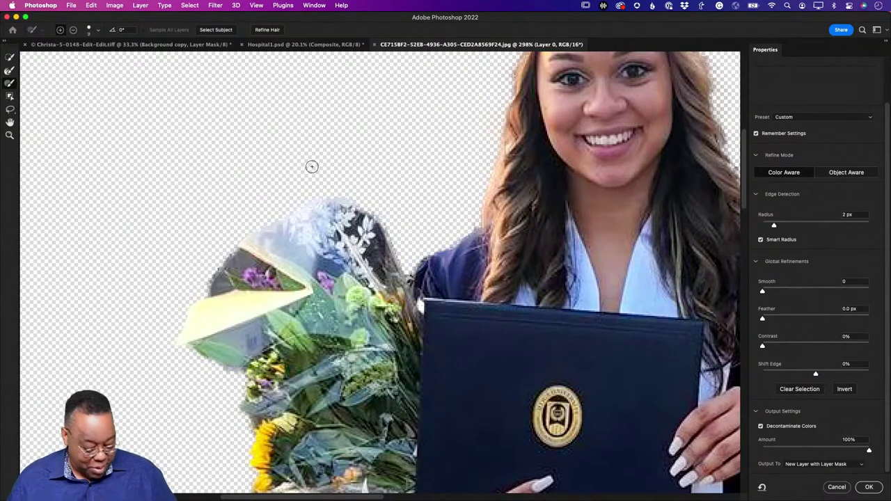
pyautogui.press('alt')
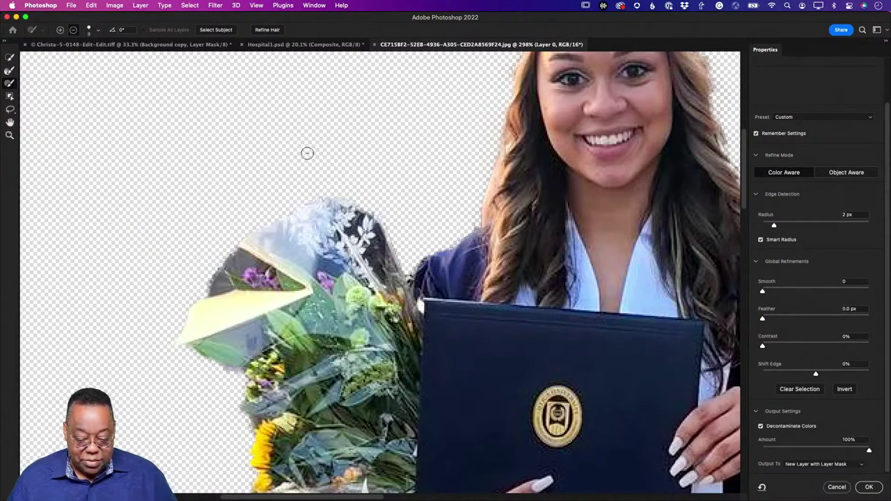
pyautogui.press('super+z')
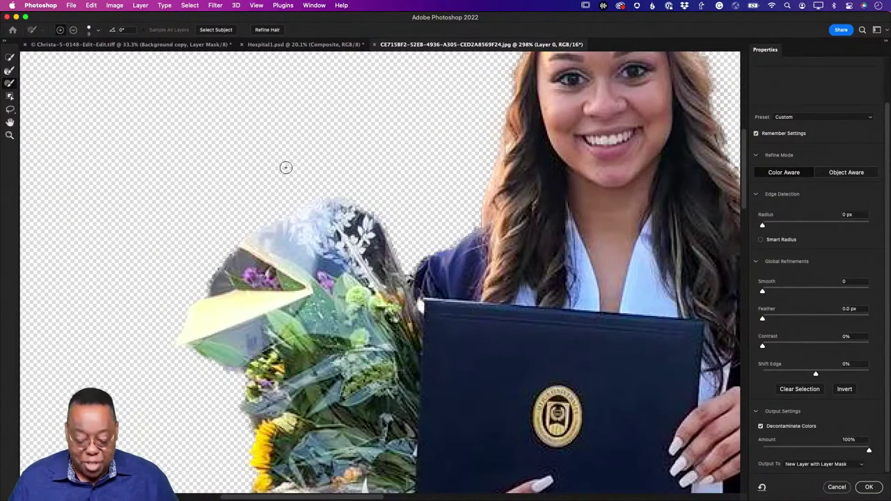
# - Subtract leftover background along the bouquet's outer edge and beneath the flowers with the Brush tool
pyautogui.press('alt')
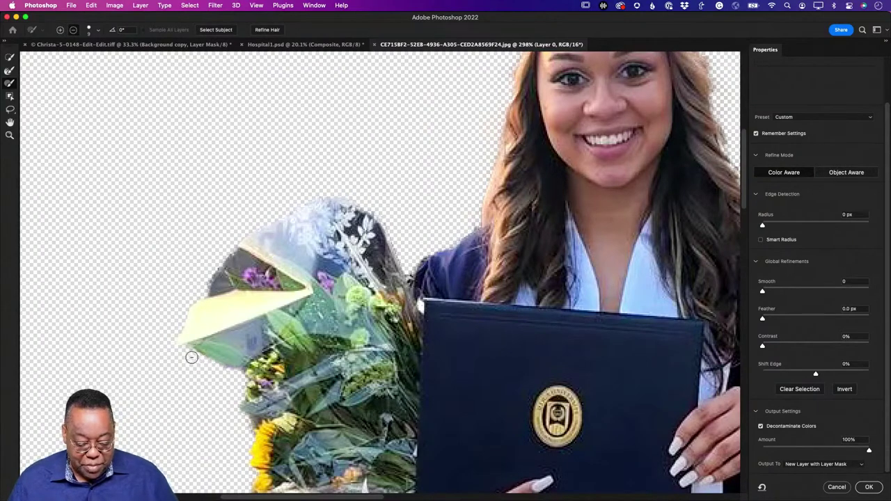
pyautogui.scroll(-2, 348, 402)
pyautogui.scroll(-5, 341, 383)
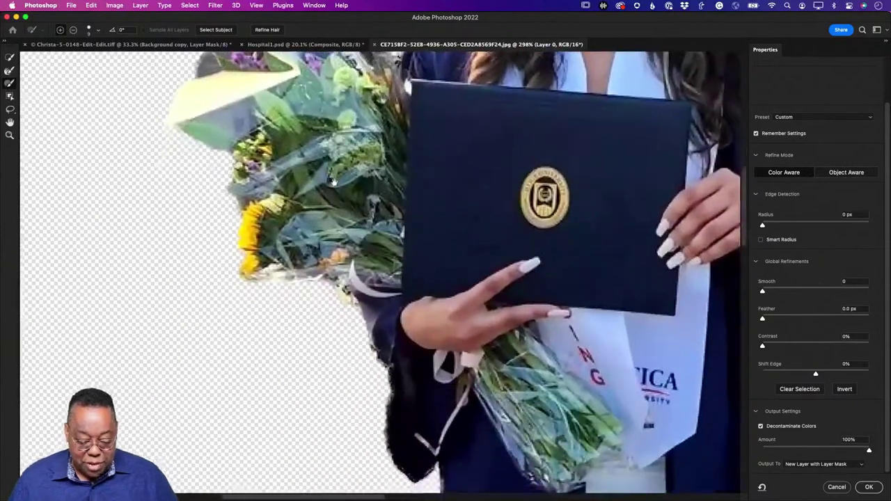
pyautogui.moveTo(373, 355)
pyautogui.mouseDown()
pyautogui.moveTo(357, 302)
pyautogui.moveTo(331, 282)
pyautogui.mouseUp()
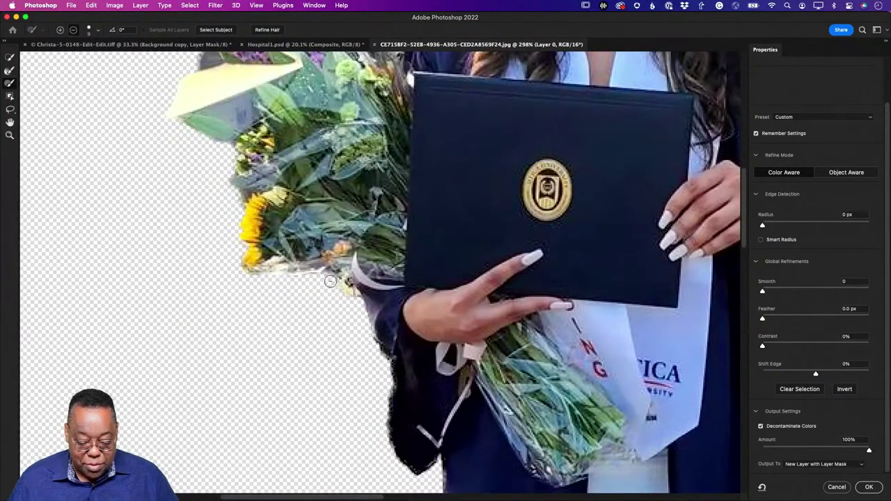
# - Enable Smart Radius with a 2 px edge radius, and output the cut-out to a new layer with layer mask
pyautogui.click(760, 241)
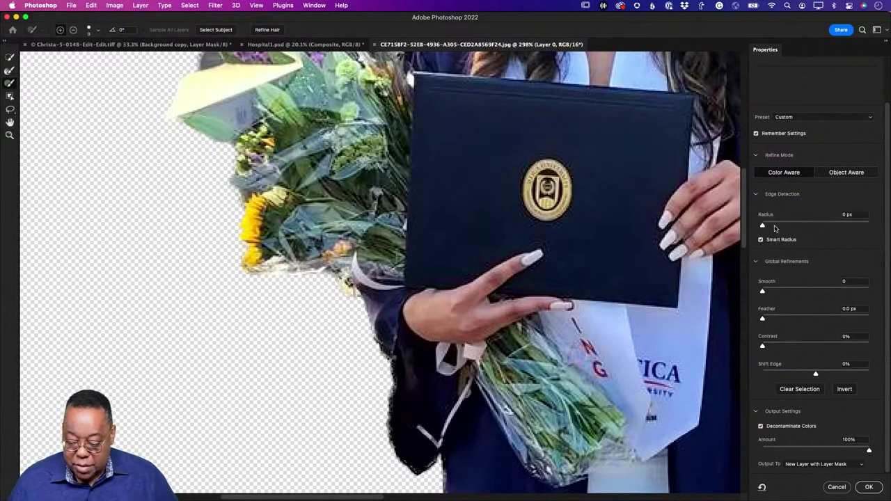
pyautogui.moveTo(764, 227); pyautogui.dragTo(772, 228)
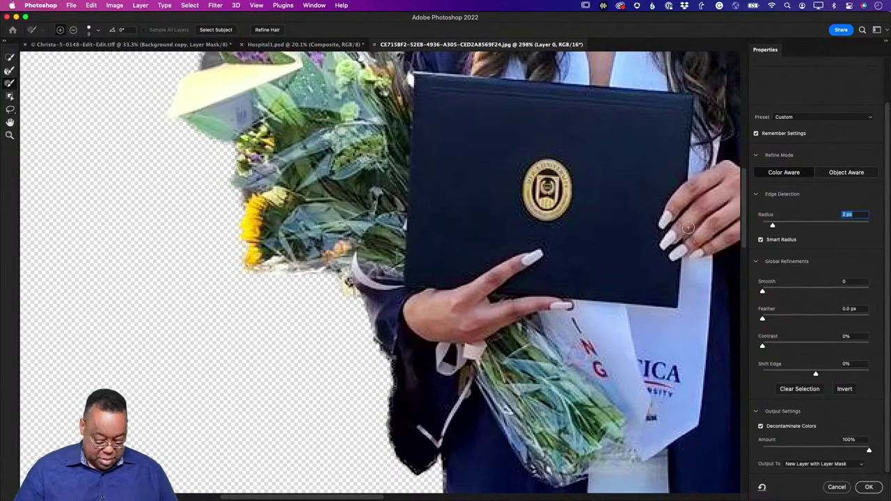
pyautogui.press('super+0')
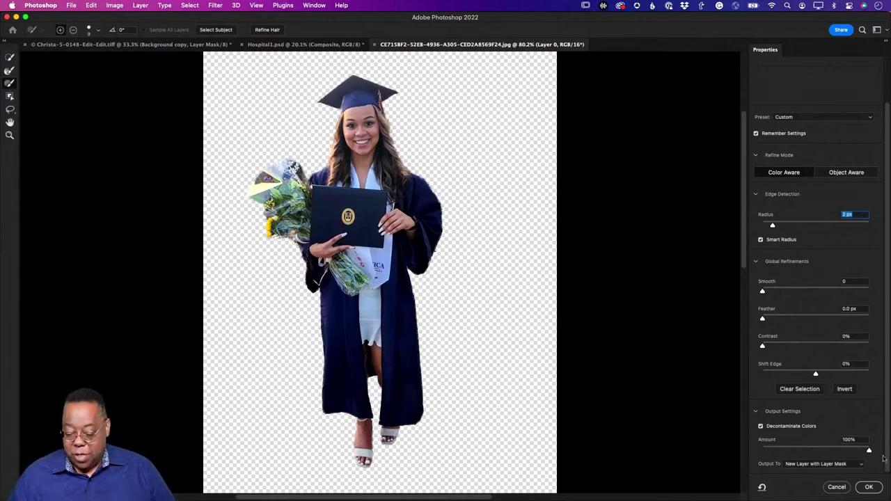
pyautogui.click(870, 488)
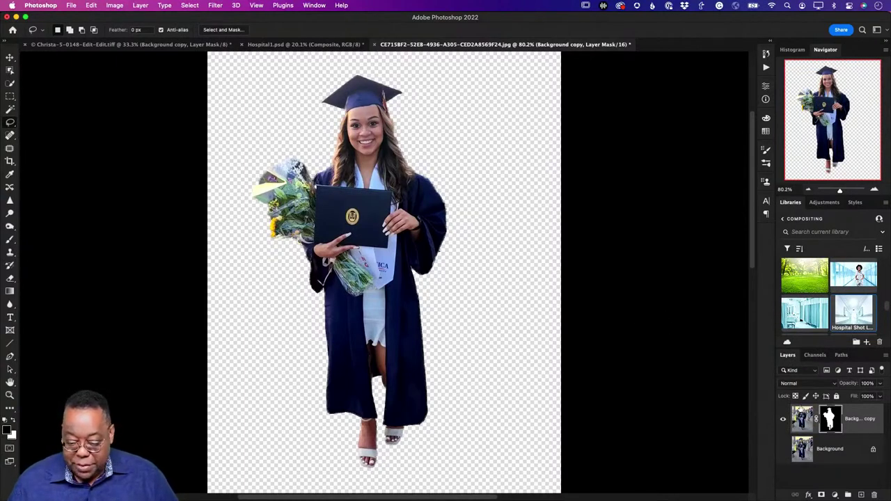
# - Open the grass background asset from the Compositing library and close its document
pyautogui.doubleClick(806, 279)
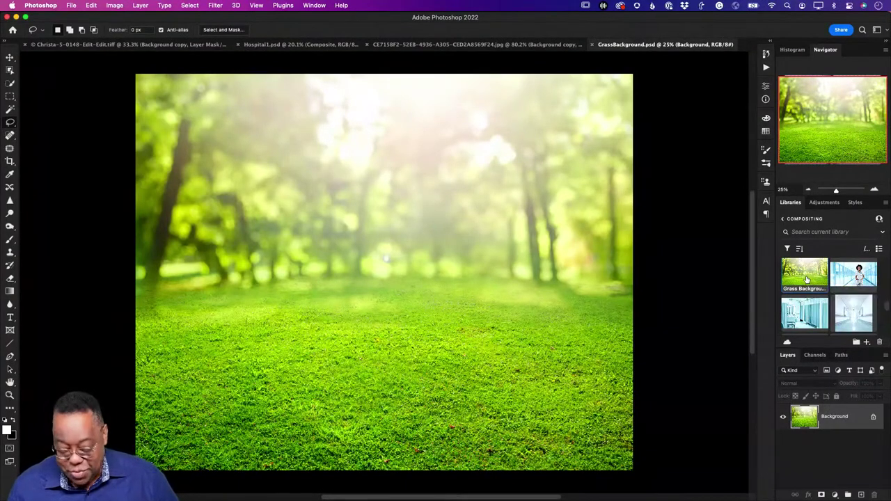
pyautogui.press('super+w')
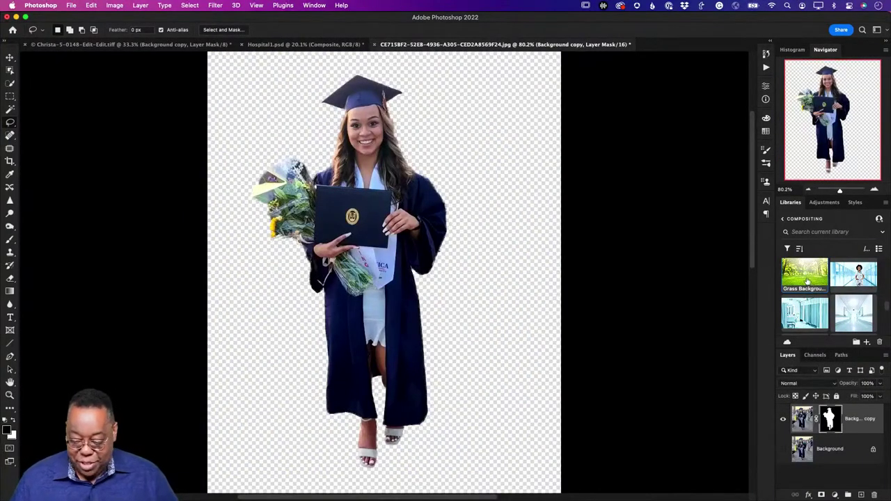
# - Place the Grass Background asset from the library scaled to about 44.9%, and move its layer beneath the graduate's cut-out layer
pyautogui.moveTo(806, 279); pyautogui.dragTo(400, 283)
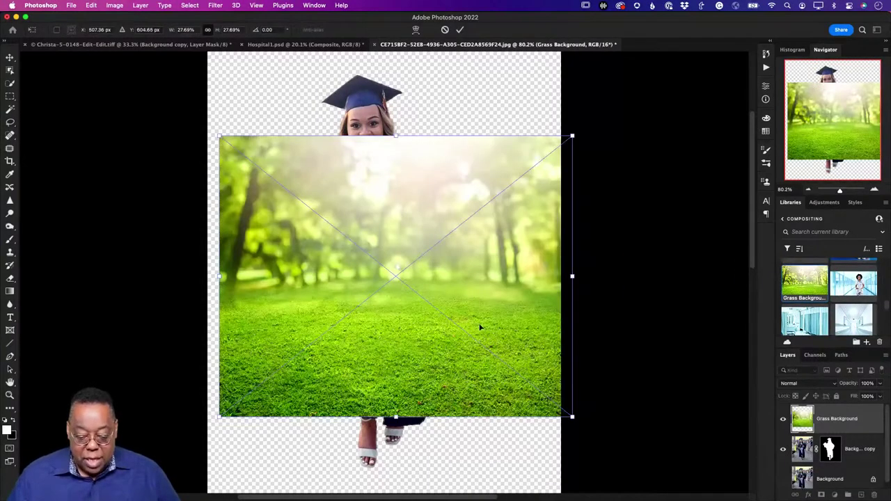
pyautogui.moveTo(458, 321)
pyautogui.mouseDown()
pyautogui.moveTo(427, 310)
pyautogui.moveTo(444, 313)
pyautogui.mouseUp()
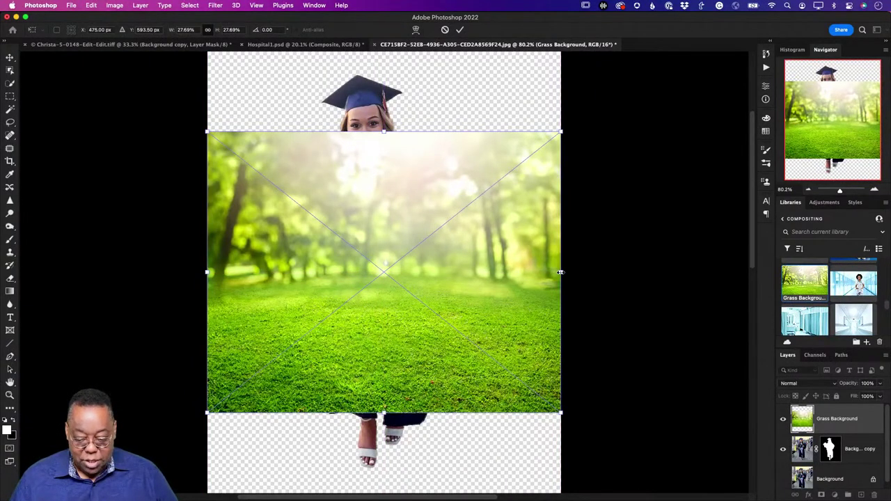
pyautogui.moveTo(560, 272); pyautogui.dragTo(670, 272)
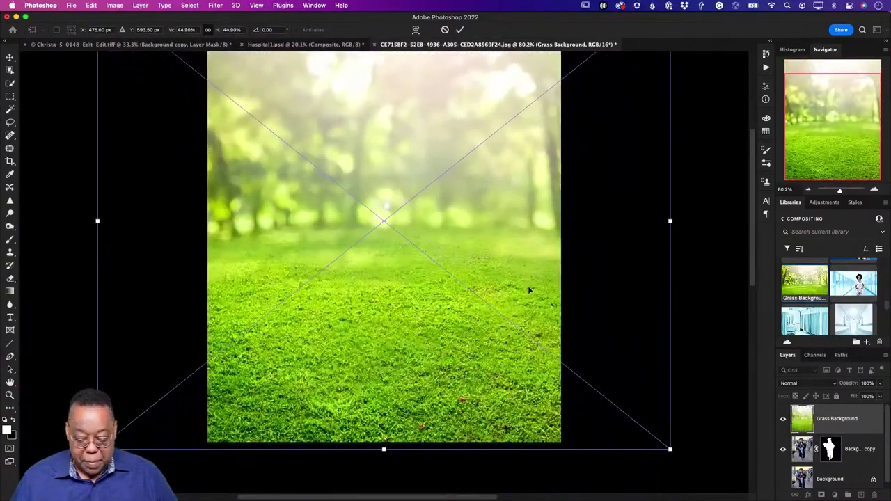
pyautogui.scroll(3, 528, 293)
pyautogui.scroll(-2, 528, 293)
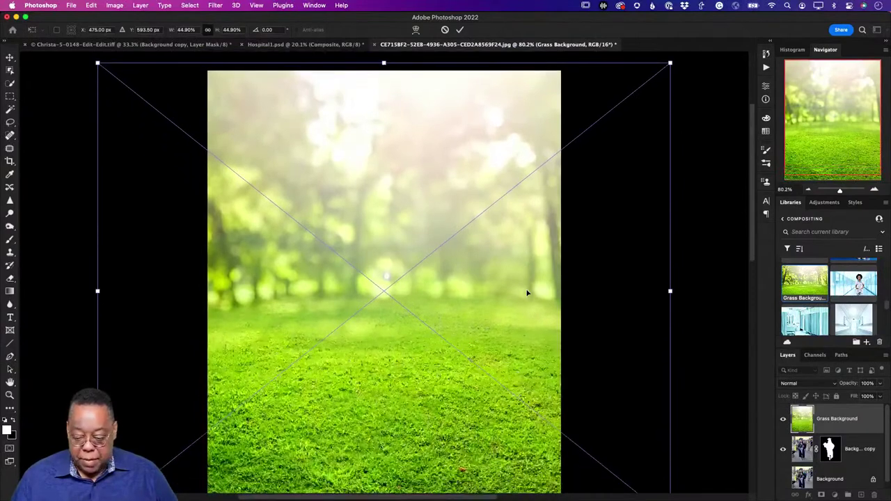
pyautogui.press('Return')
pyautogui.press('l')
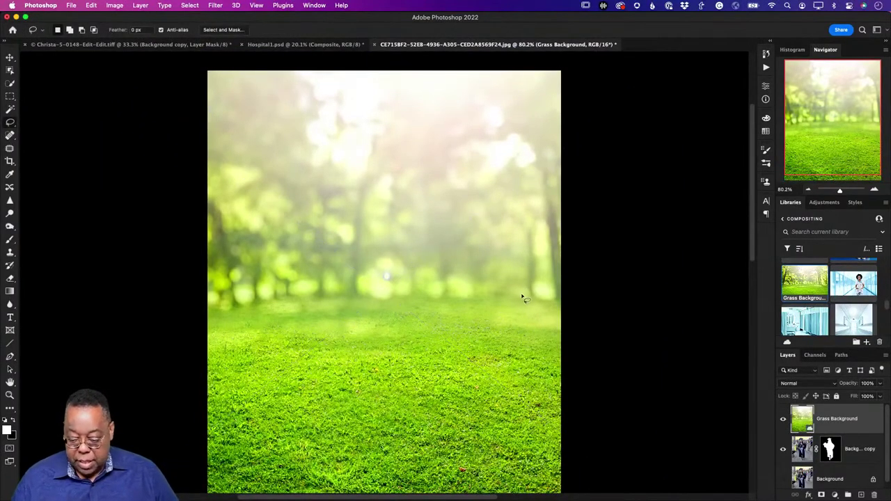
pyautogui.moveTo(832, 418); pyautogui.dragTo(837, 461)
pyautogui.scroll(-2, 672, 259)
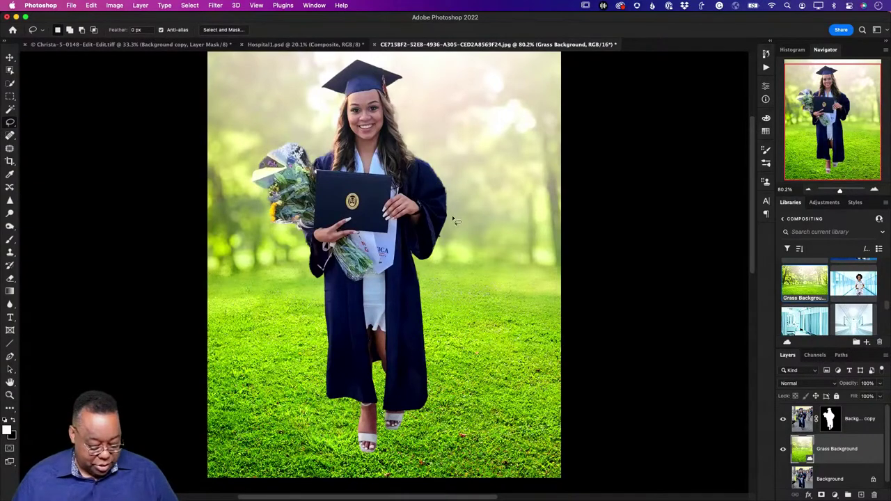
# - Target the graduate cut-out's layer mask and set the Brush tool's hardness to 100%
pyautogui.press('z')
pyautogui.moveTo(454, 195)
pyautogui.mouseDown()
pyautogui.moveTo(480, 228)
pyautogui.moveTo(448, 242)
pyautogui.mouseUp()
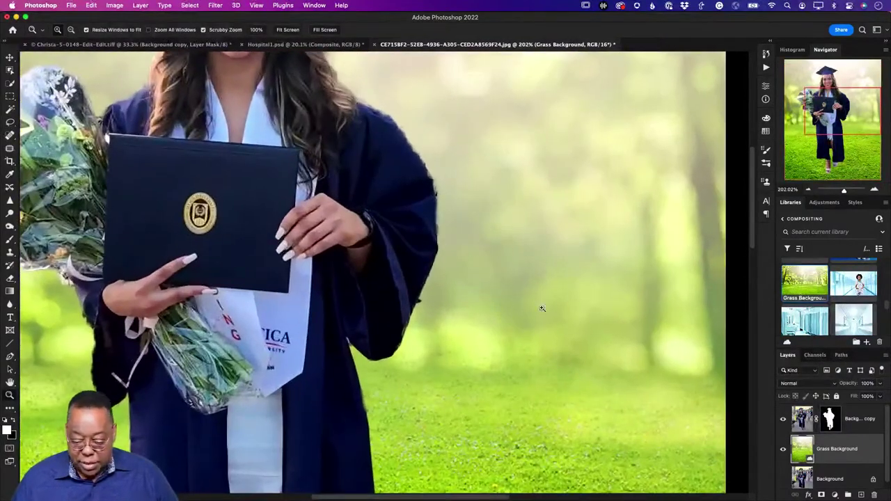
pyautogui.click(829, 418)
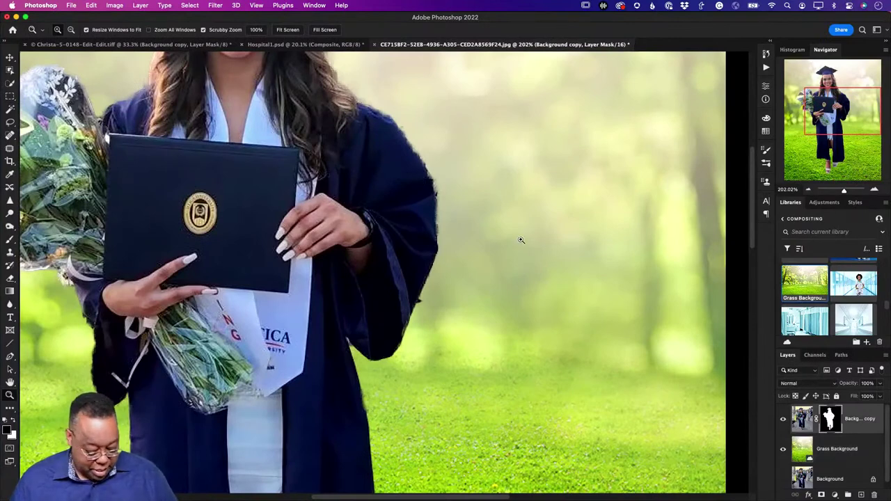
pyautogui.press('b')
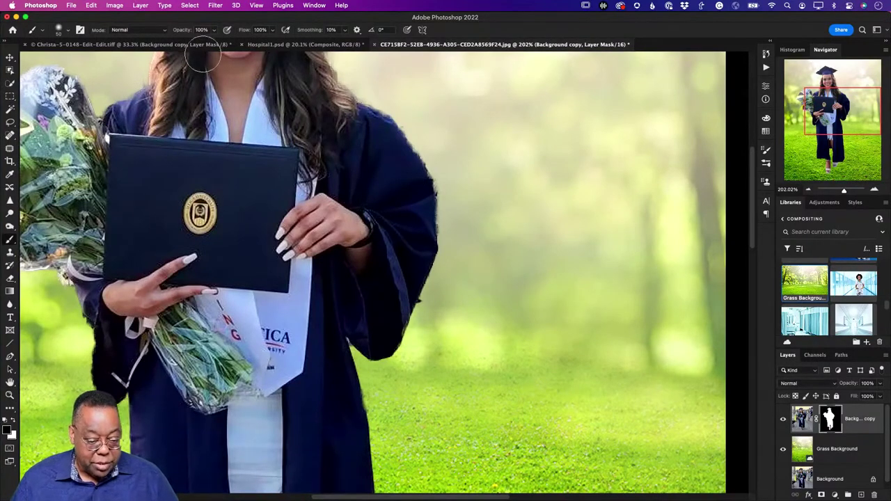
pyautogui.click(69, 33)
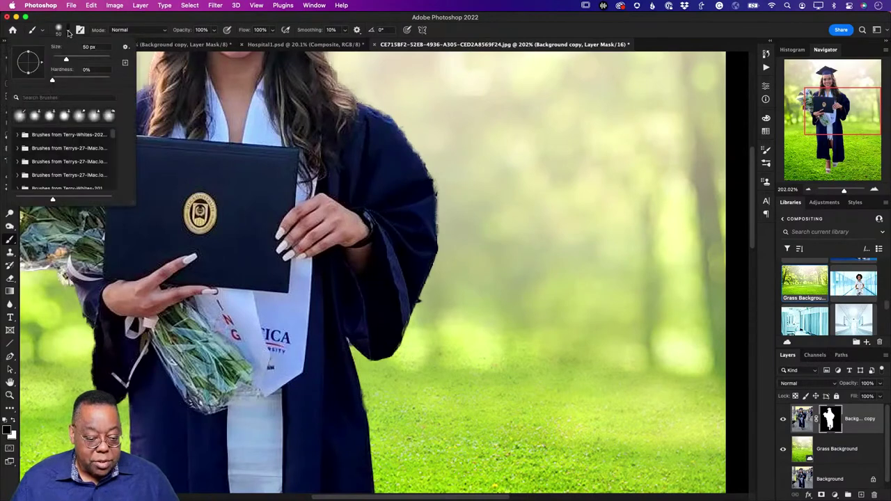
pyautogui.moveTo(52, 81); pyautogui.dragTo(111, 80)
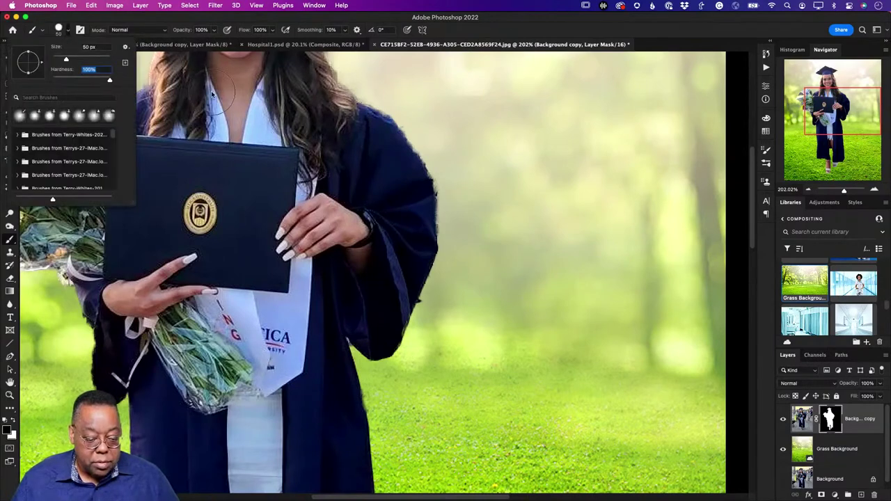
pyautogui.press('Return')
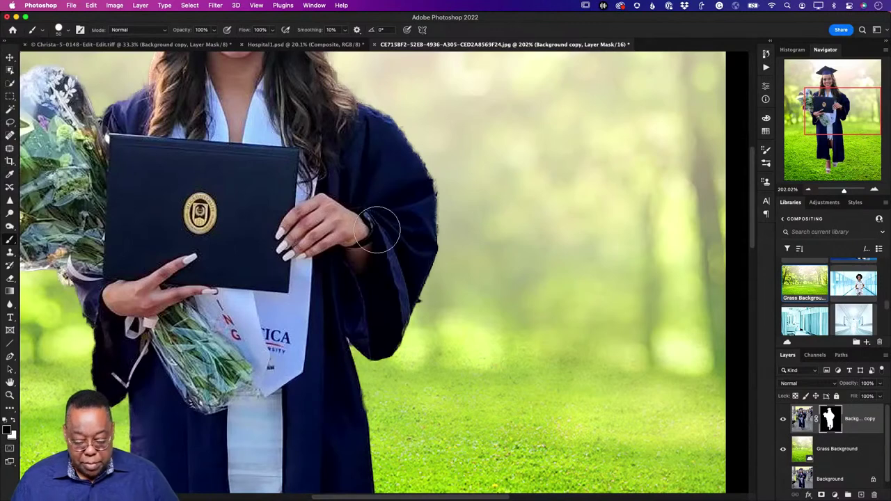
# - Reduce the brush to about 9 px and mask out the ragged bits along the outer edge of the sleeve opposite the bouquet
pyautogui.press('[')
pyautogui.press('[')
pyautogui.press('[')
pyautogui.press('[')
pyautogui.press('[')
pyautogui.press('[')
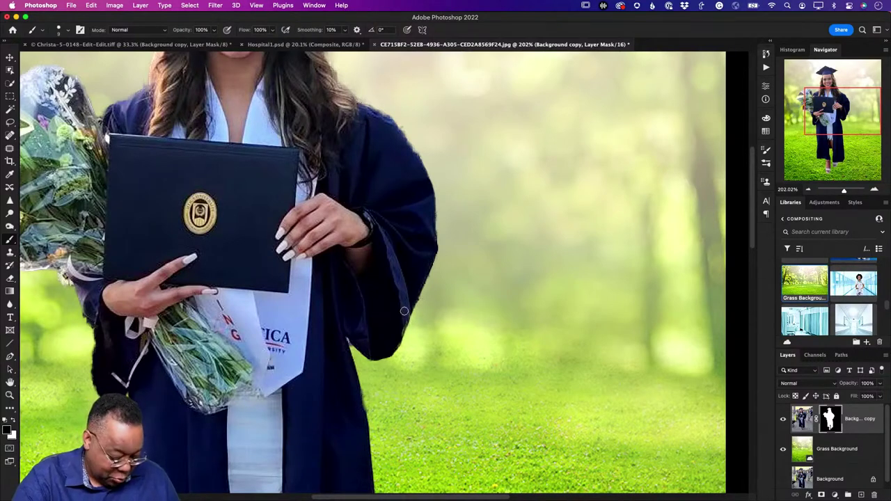
pyautogui.press('x')
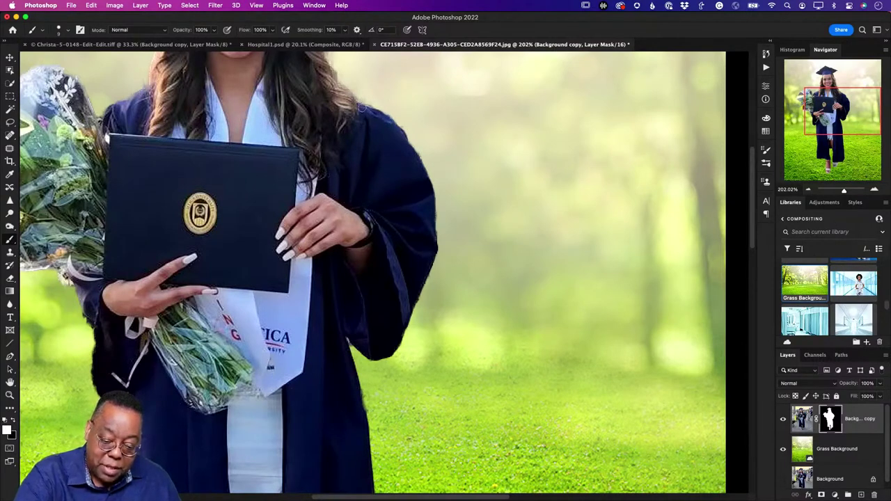
pyautogui.press('x')
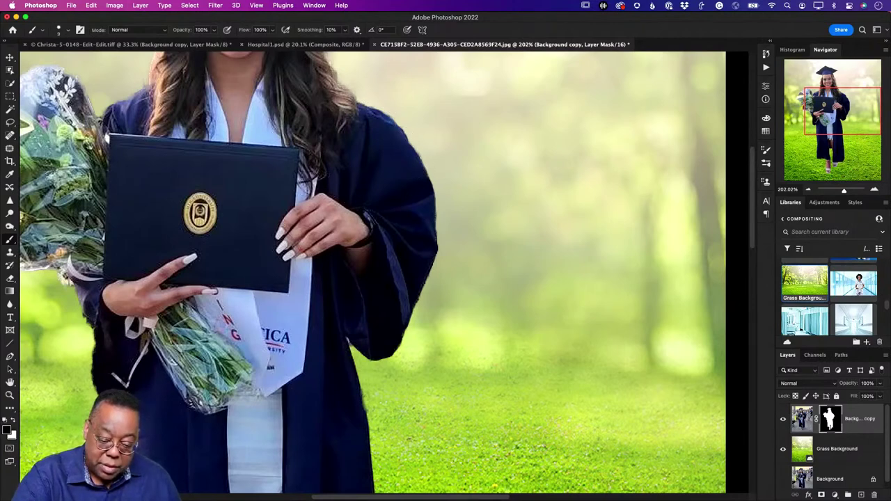
# - Try masking out part of the gown sleeve's edge below the bouquet, and undo the stroke
pyautogui.moveTo(149, 364)
pyautogui.mouseDown()
pyautogui.moveTo(315, 320)
pyautogui.moveTo(257, 307)
pyautogui.moveTo(268, 326)
pyautogui.mouseUp()
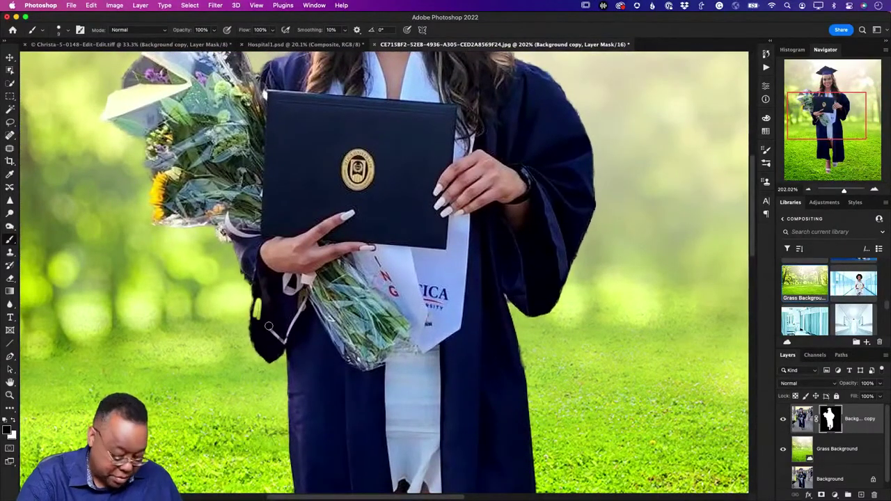
pyautogui.hotkey('ctrl', 'z')
pyautogui.press('x')
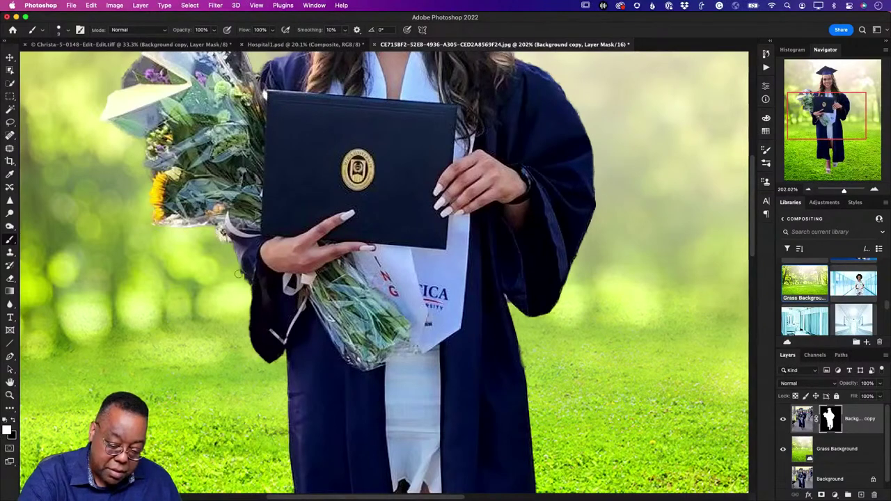
# - Paint black on the mask to hide the dark leftover patch beside the bouquet's wrapping, next to the purple flowers
pyautogui.moveTo(282, 182); pyautogui.dragTo(328, 307)
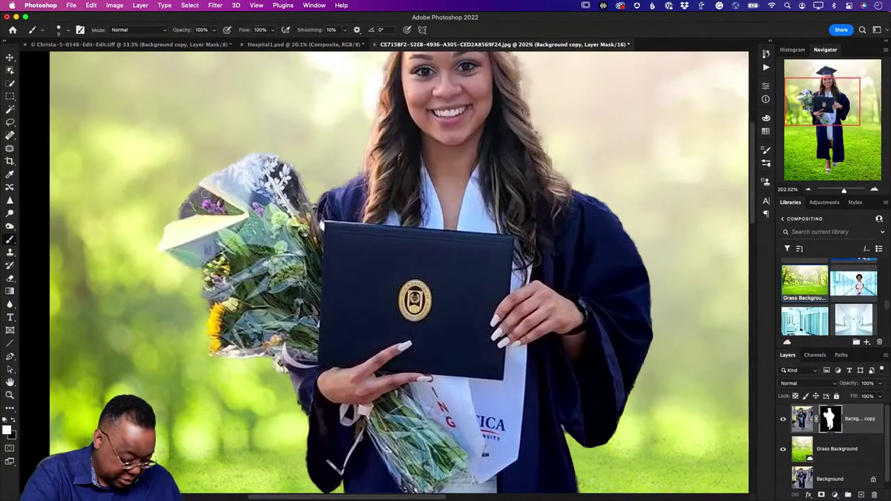
pyautogui.press('x')
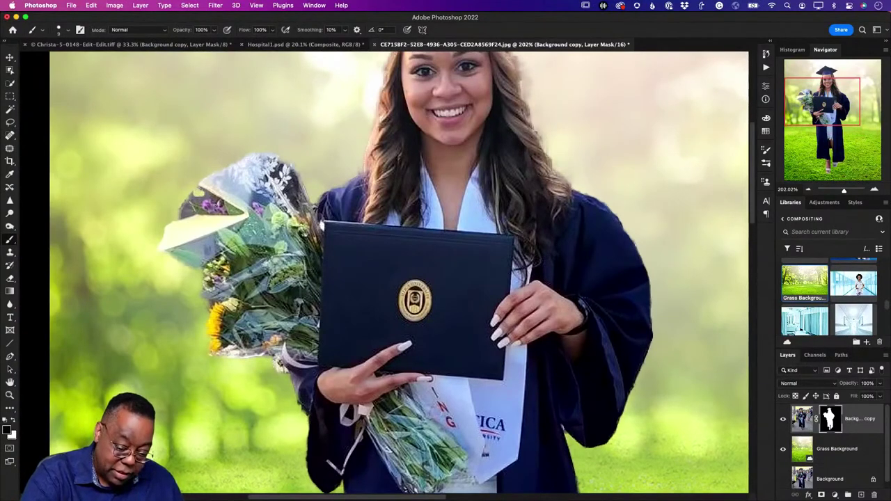
pyautogui.moveTo(193, 199)
pyautogui.mouseDown()
pyautogui.moveTo(182, 215)
pyautogui.moveTo(201, 213)
pyautogui.moveTo(201, 198)
pyautogui.mouseUp()
pyautogui.moveTo(207, 197)
pyautogui.mouseDown()
pyautogui.moveTo(198, 204)
pyautogui.moveTo(210, 197)
pyautogui.mouseUp()
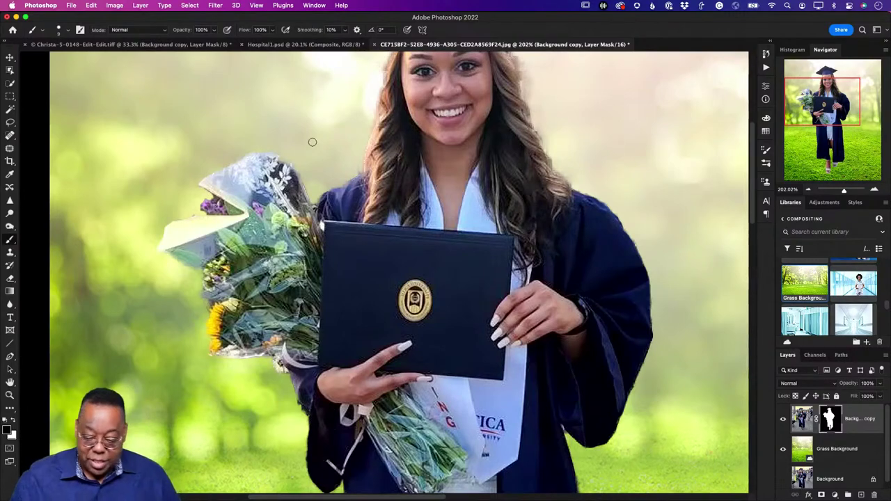
# - Duplicate the masked graduate layer and apply the layer mask on the copy
pyautogui.press('super+0')
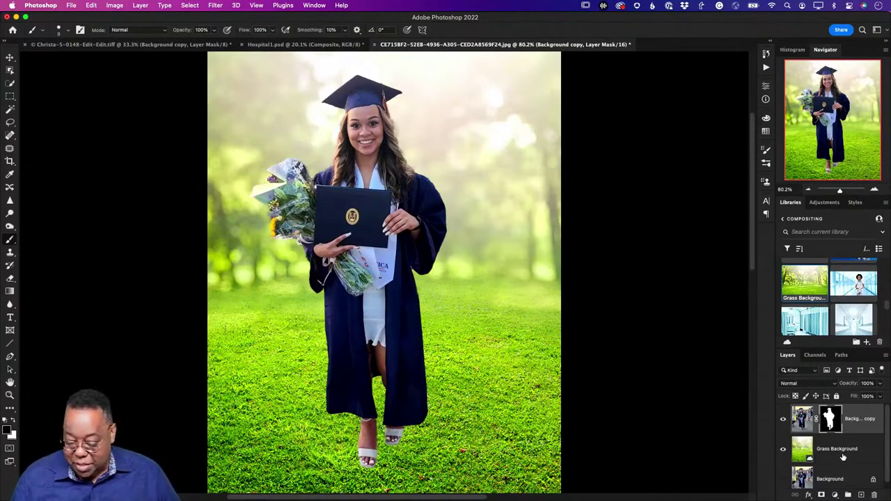
pyautogui.moveTo(806, 422); pyautogui.dragTo(861, 495)
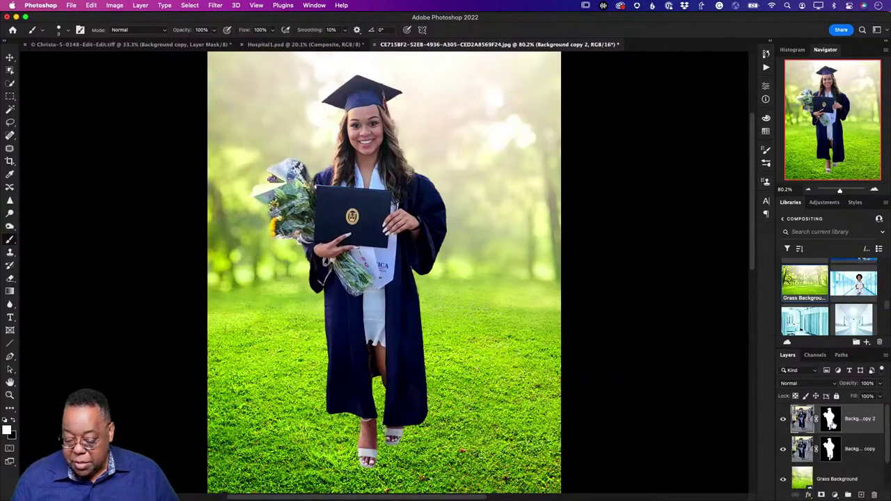
pyautogui.rightClick(834, 426)
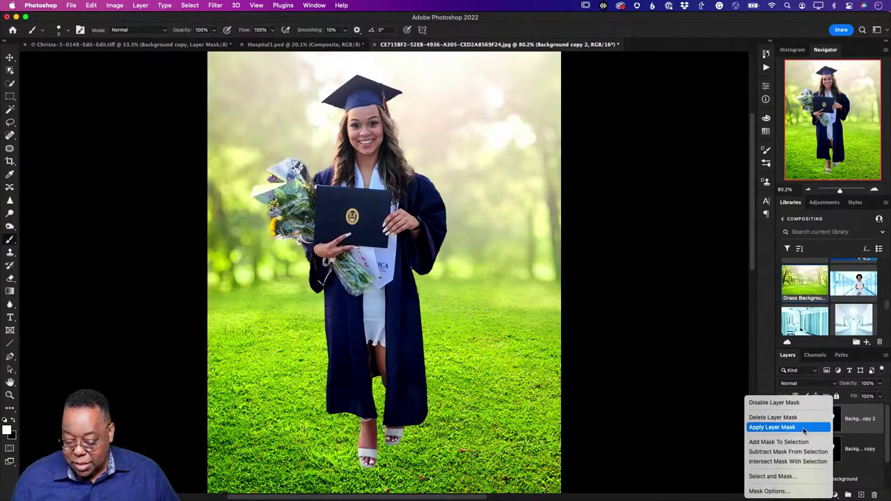
pyautogui.click(803, 431)
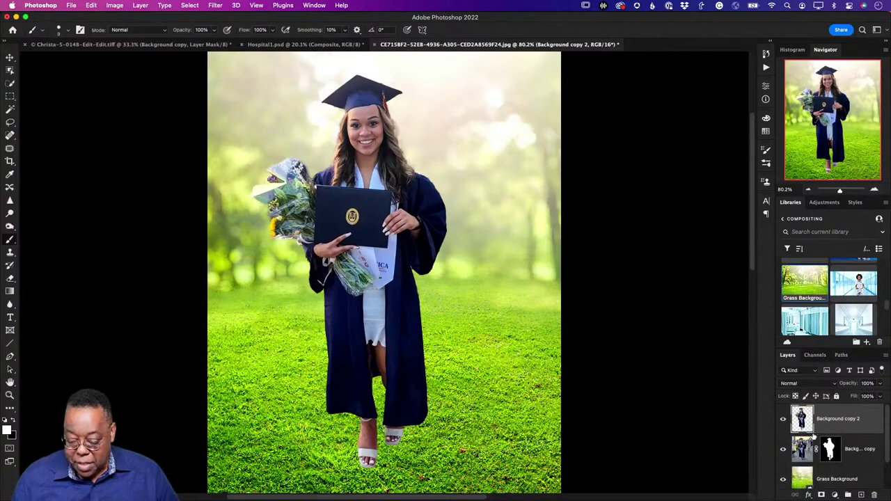
# - Rename the duplicated graduate layer as shadow
pyautogui.doubleClick(837, 419)
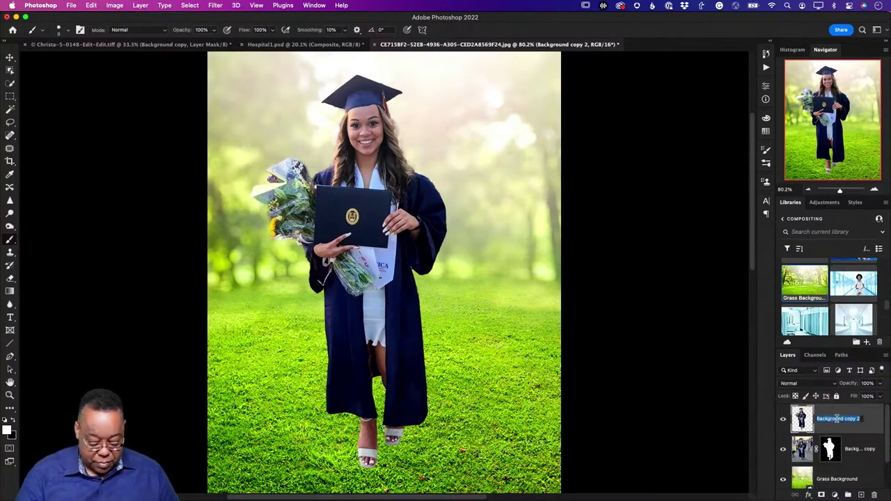
pyautogui.write('shadow')
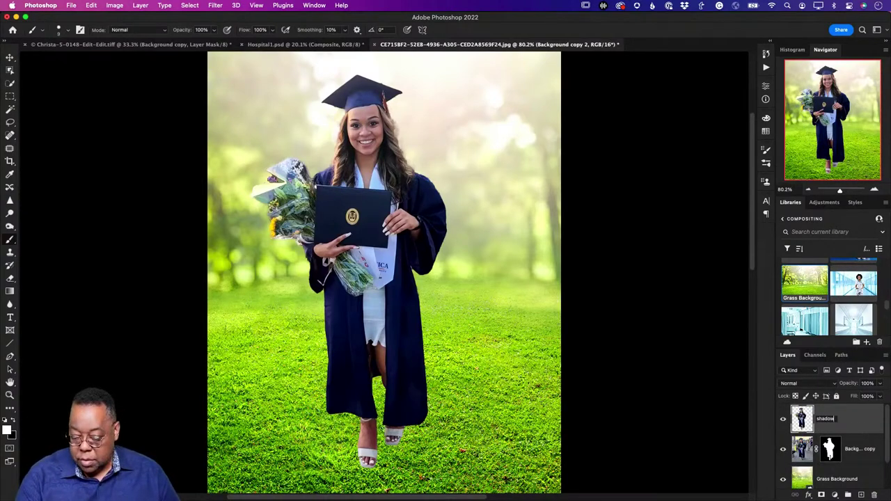
pyautogui.press('Return')
# - Turn the shadow layer into a black silhouette with Levels by lowering the white output level to 10
pyautogui.press('i')
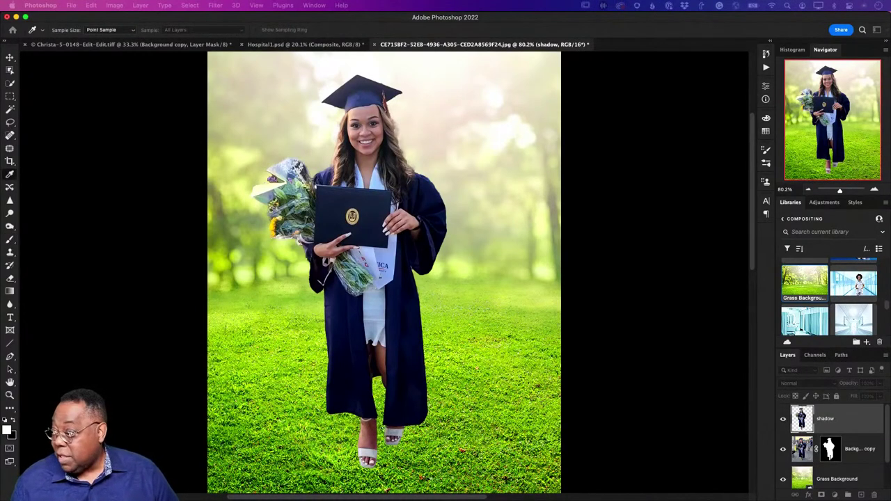
pyautogui.press('super+l')
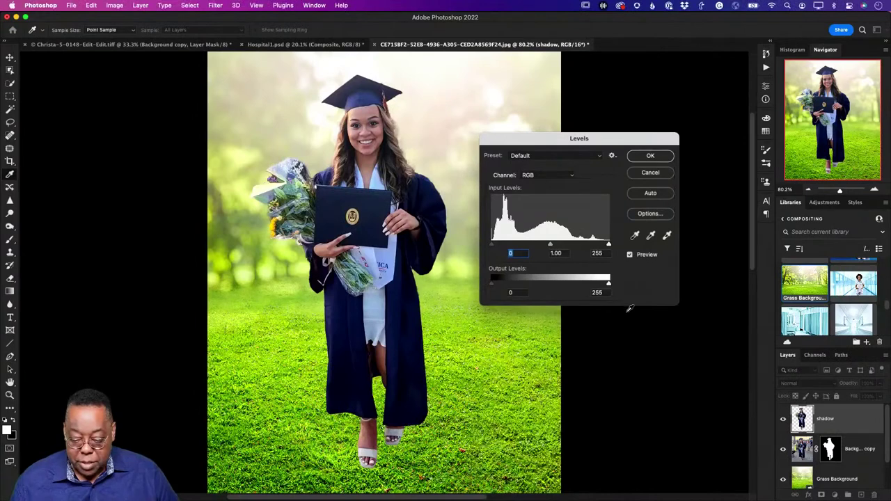
pyautogui.moveTo(608, 283); pyautogui.dragTo(496, 292)
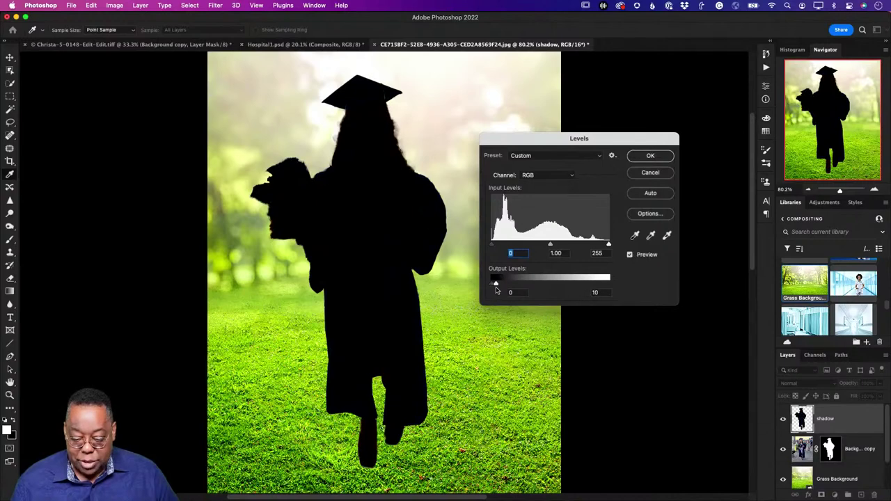
pyautogui.click(651, 156)
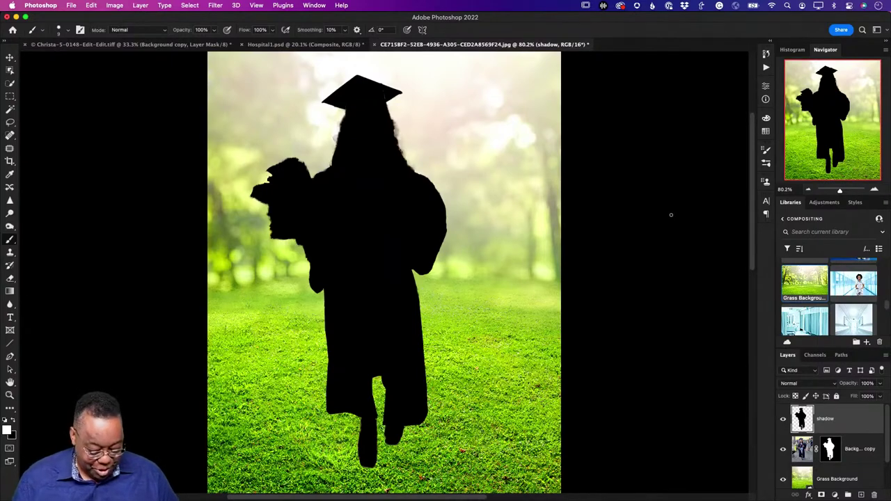
# - Distort the shadow silhouette so it lies flat on the grass, stretching from the graduate's feet diagonally toward the photo's right edge
pyautogui.press('super+t')
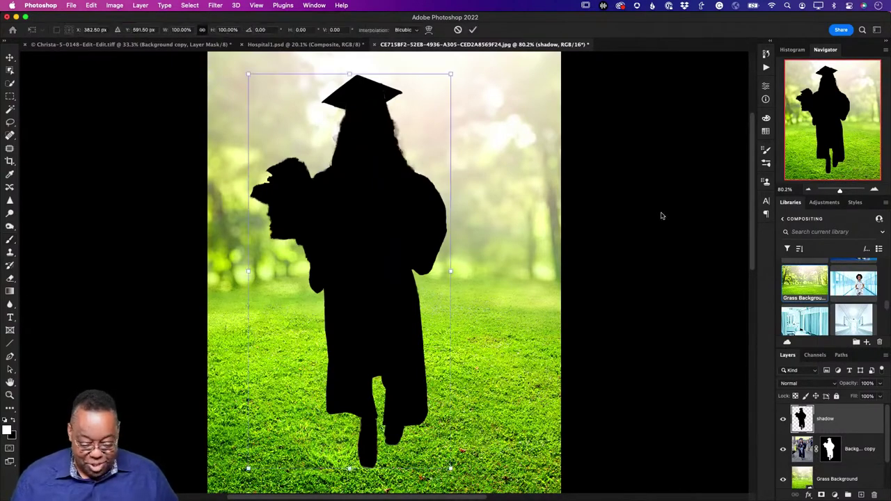
pyautogui.rightClick(391, 190)
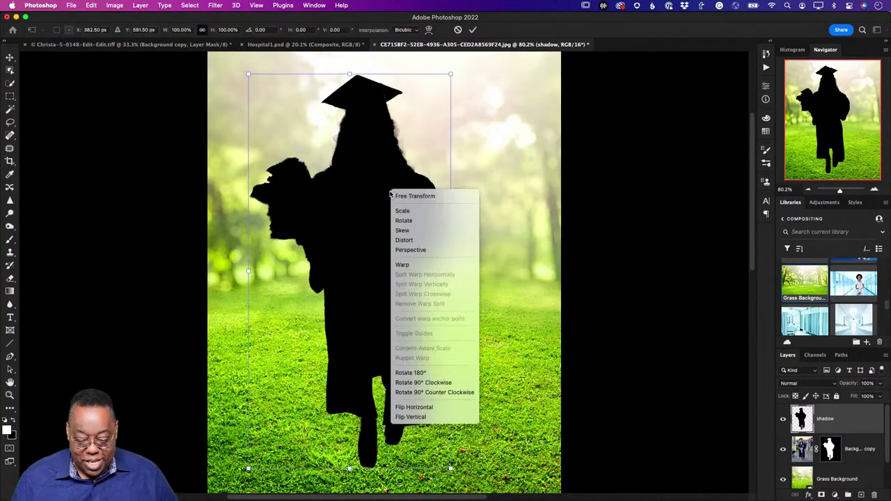
pyautogui.click(423, 240)
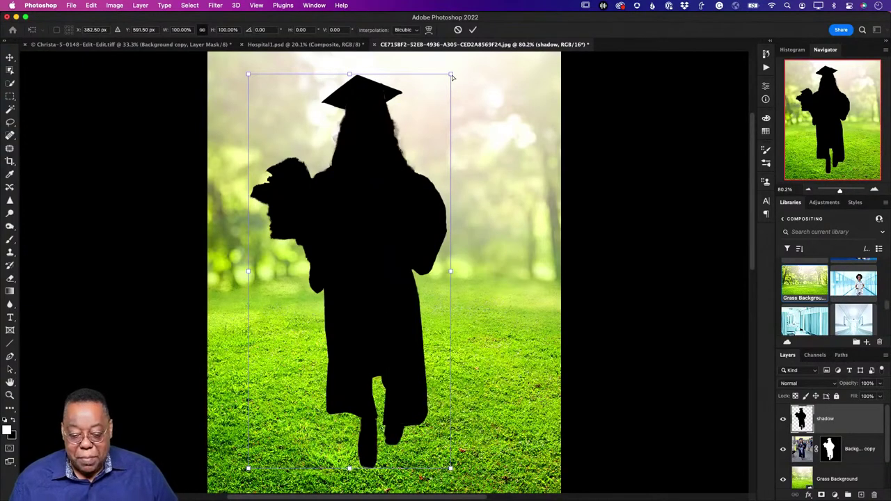
pyautogui.moveTo(450, 74); pyautogui.dragTo(602, 278)
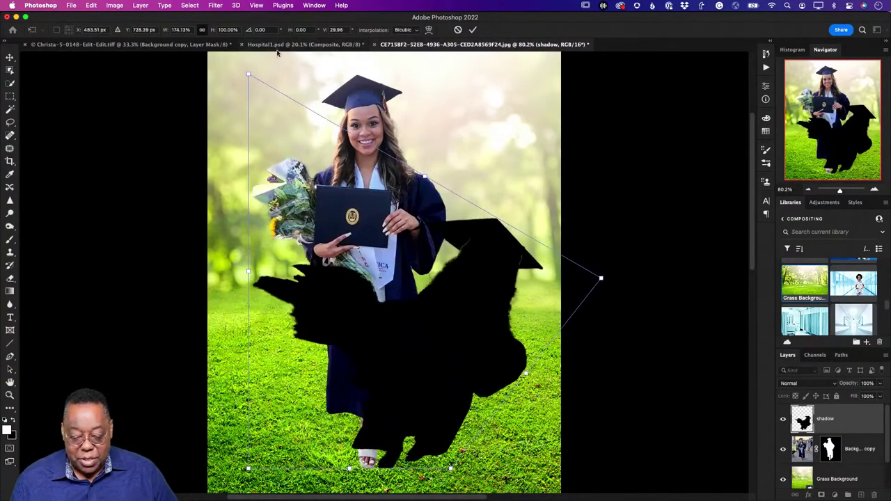
pyautogui.moveTo(249, 73); pyautogui.dragTo(512, 286)
pyautogui.moveTo(601, 279); pyautogui.dragTo(639, 361)
pyautogui.moveTo(511, 286); pyautogui.dragTo(595, 308)
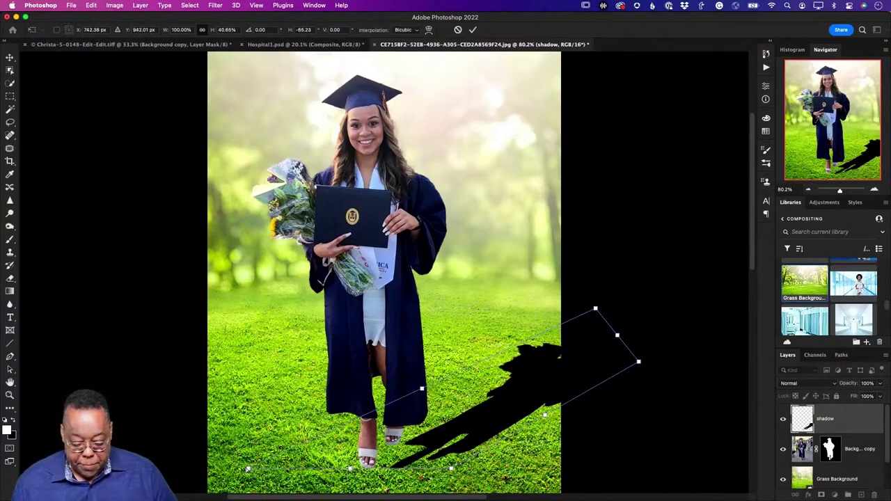
pyautogui.moveTo(249, 469); pyautogui.dragTo(220, 465)
pyautogui.moveTo(486, 438); pyautogui.dragTo(468, 436)
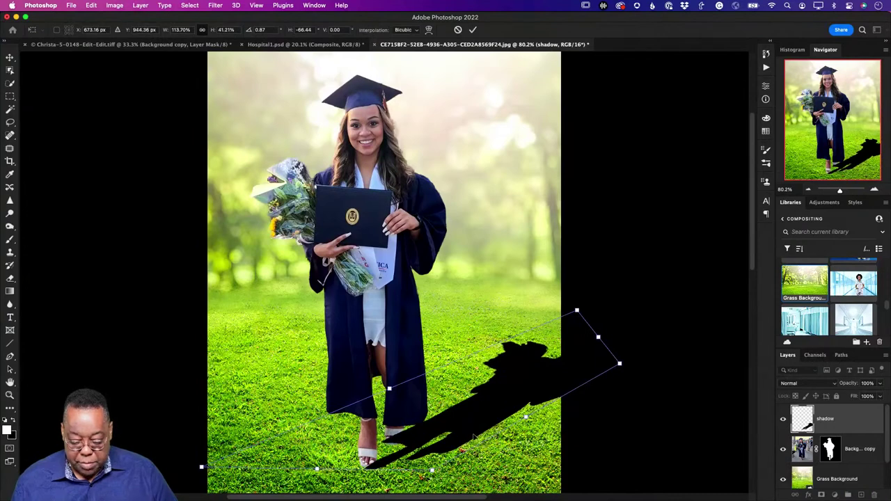
pyautogui.moveTo(621, 365); pyautogui.dragTo(627, 370)
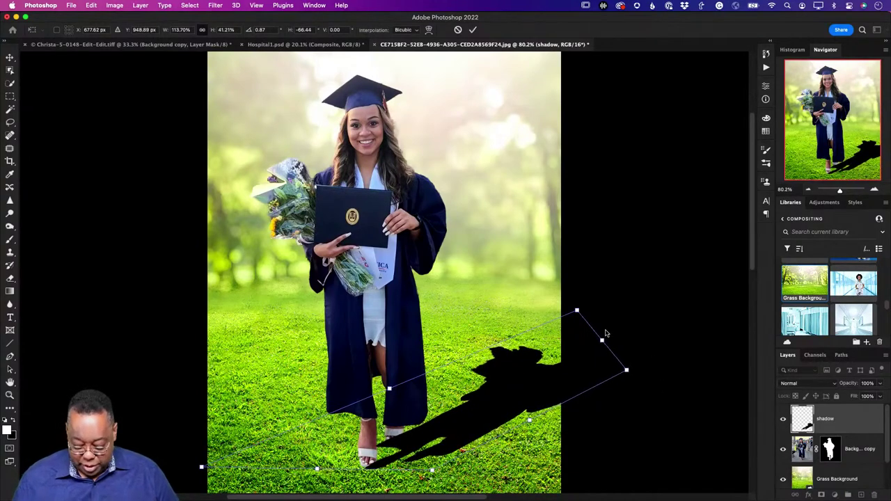
pyautogui.press('Return')
pyautogui.press('b')
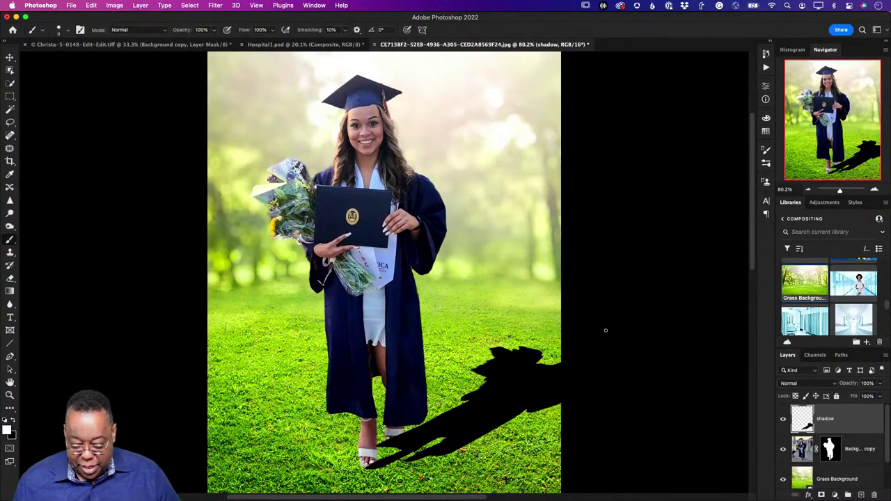
# - Soften the shadow layer with a Gaussian Blur of about 42 pixels radius
pyautogui.click(216, 5)
pyautogui.moveTo(227, 127)
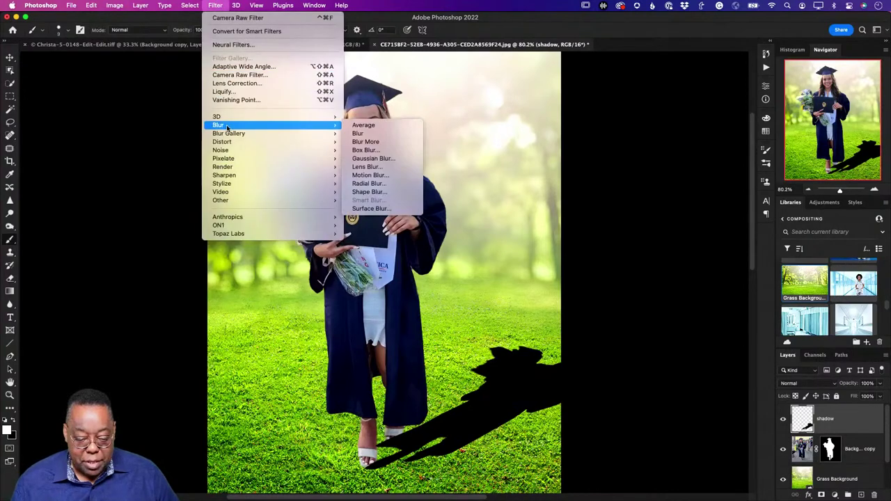
pyautogui.click(374, 159)
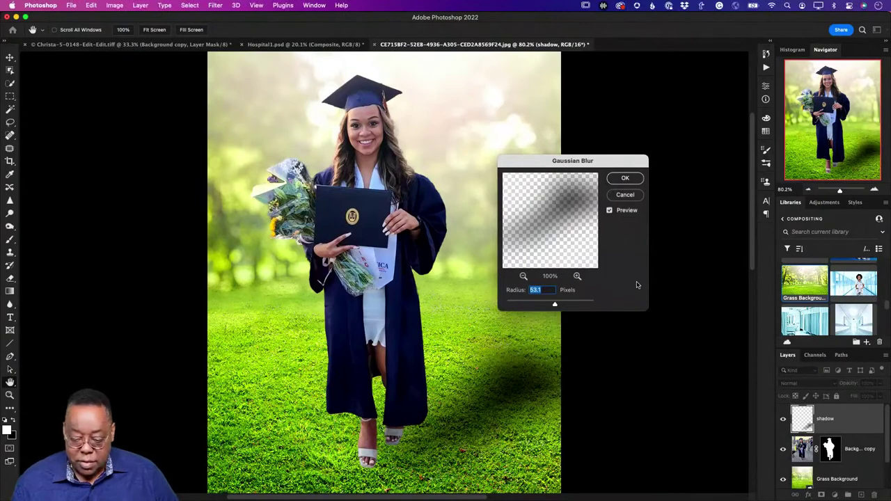
pyautogui.moveTo(556, 307); pyautogui.dragTo(552, 306)
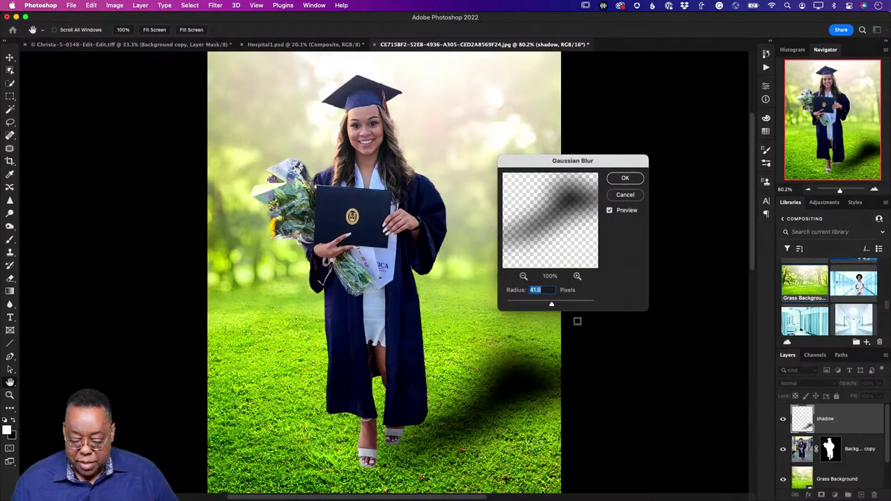
pyautogui.click(626, 179)
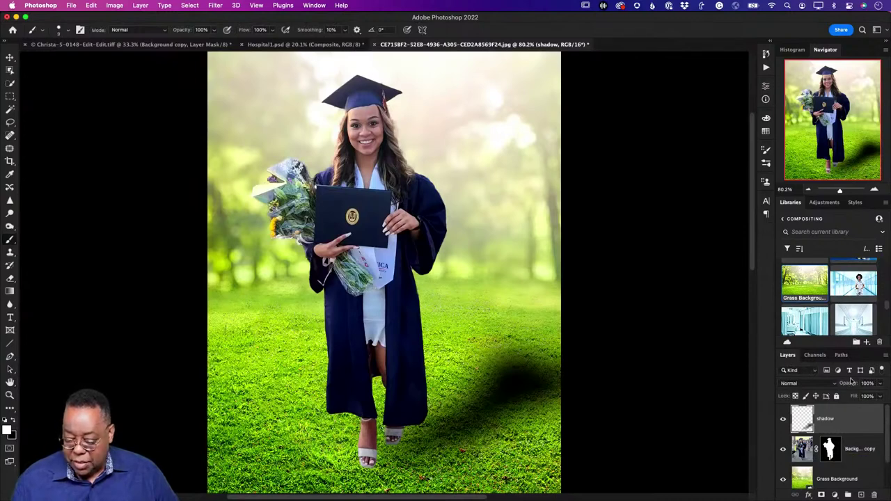
# - Lower the shadow layer's opacity to 57% and place it beneath the graduate layer, above Grass Background
pyautogui.moveTo(848, 385); pyautogui.dragTo(833, 388)
pyautogui.scroll(-2, 825, 456)
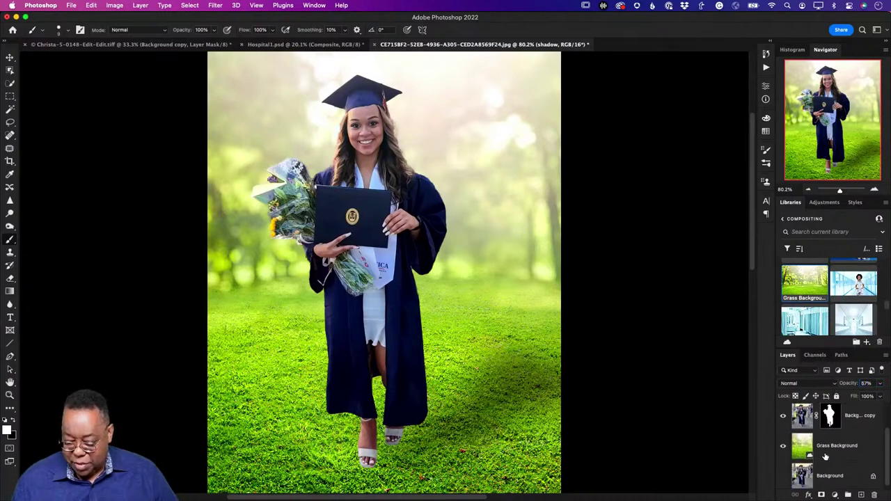
pyautogui.scroll(1, 825, 456)
pyautogui.moveTo(806, 410); pyautogui.dragTo(806, 440)
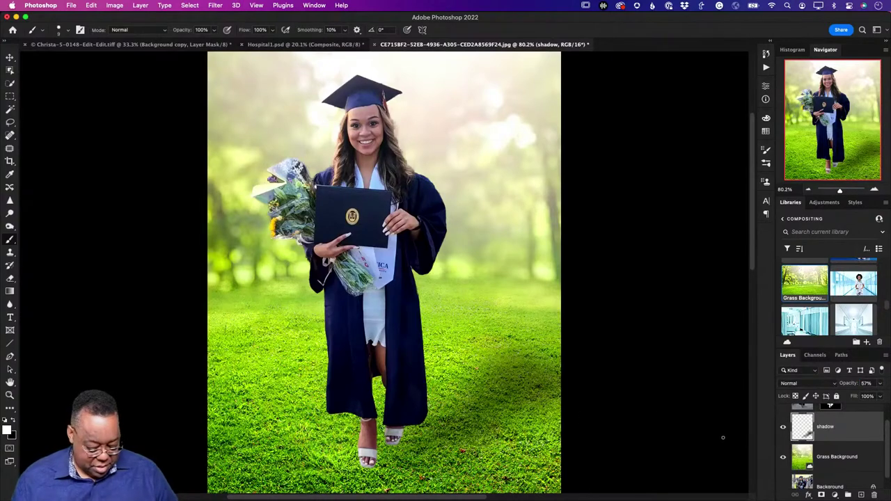
# - Move the blurred shadow left and slightly down, closer to the graduate's feet
pyautogui.press('v')
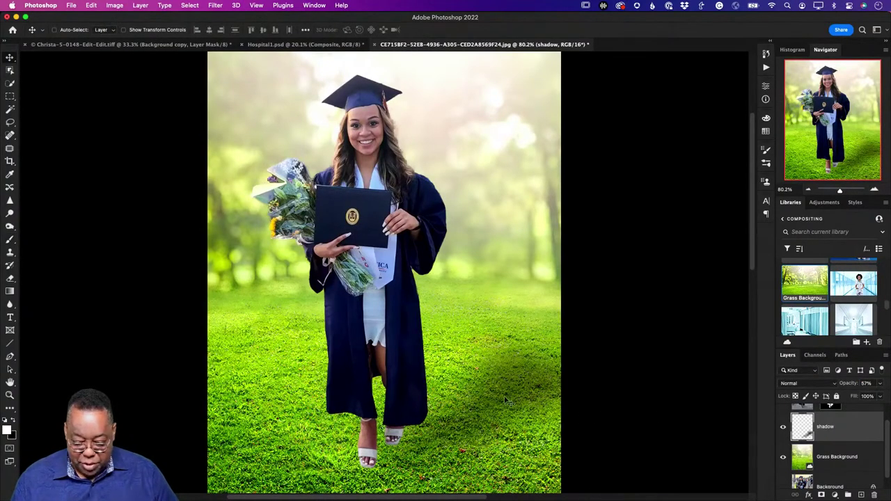
pyautogui.moveTo(507, 401); pyautogui.dragTo(476, 406)
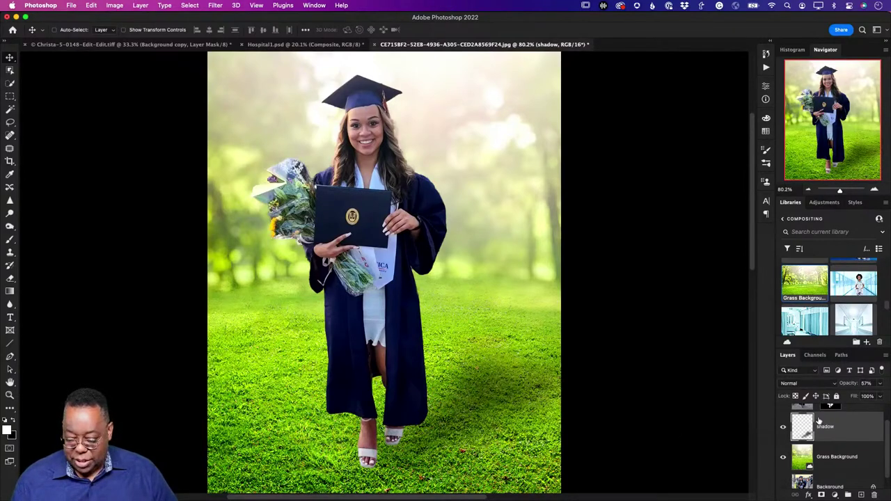
# - Raise the shadow layer's opacity to 100% and set its blend mode to Soft Light
pyautogui.moveTo(846, 384); pyautogui.dragTo(880, 383)
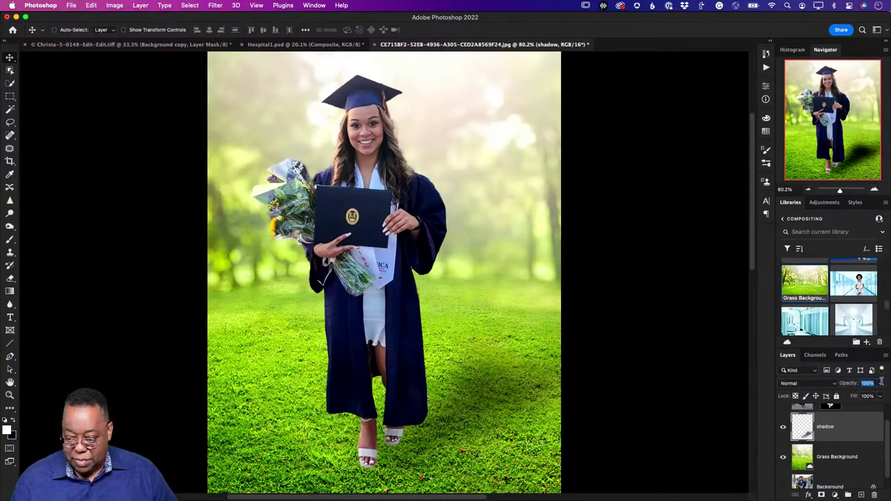
pyautogui.click(800, 383)
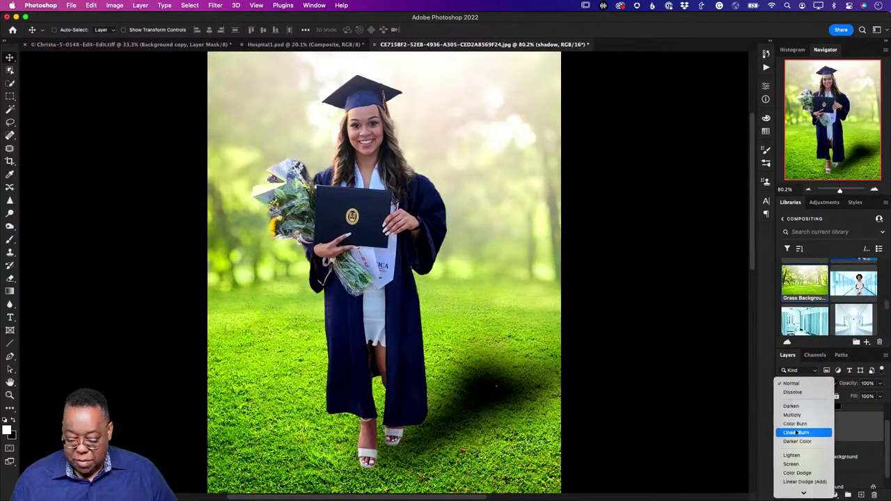
pyautogui.scroll(-2, 800, 443)
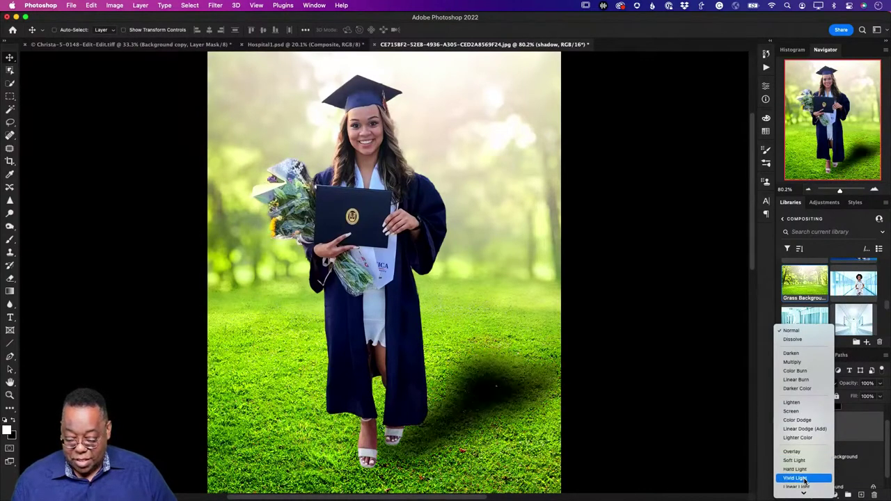
pyautogui.scroll(-2, 807, 476)
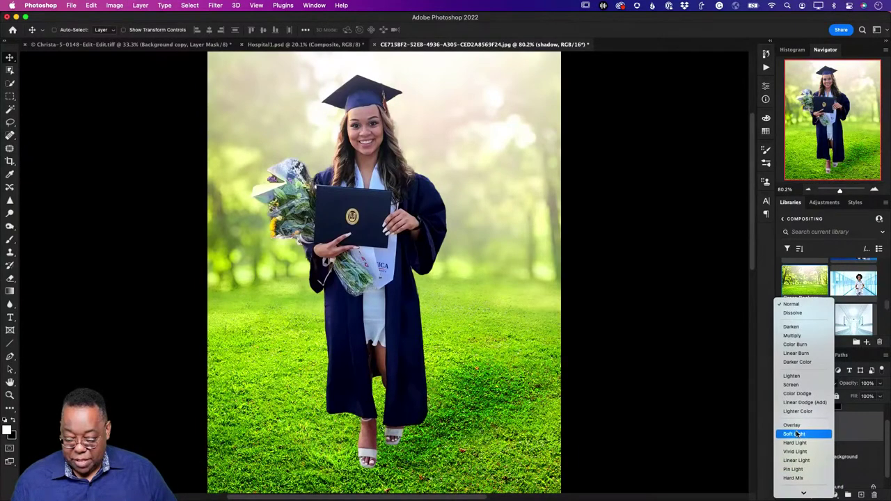
pyautogui.click(549, 365)
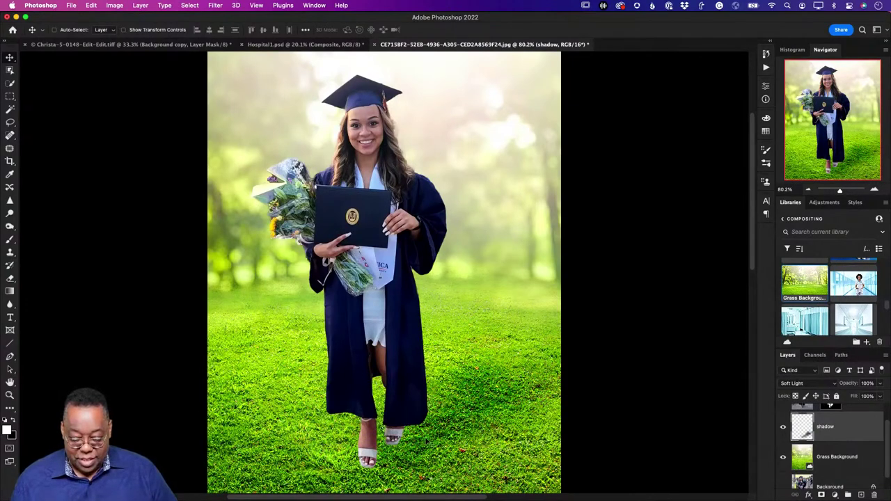
# - Fine-tune the Soft Light shadow's position on the grass so it meets the graduate's shoes
pyautogui.moveTo(445, 431); pyautogui.dragTo(418, 440)
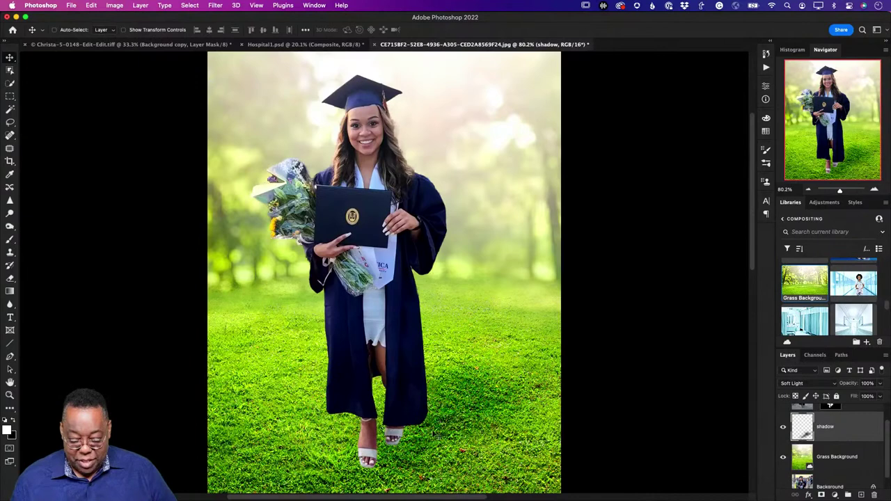
pyautogui.moveTo(489, 407)
pyautogui.mouseDown()
pyautogui.moveTo(466, 412)
pyautogui.moveTo(479, 400)
pyautogui.moveTo(475, 406)
pyautogui.mouseUp()
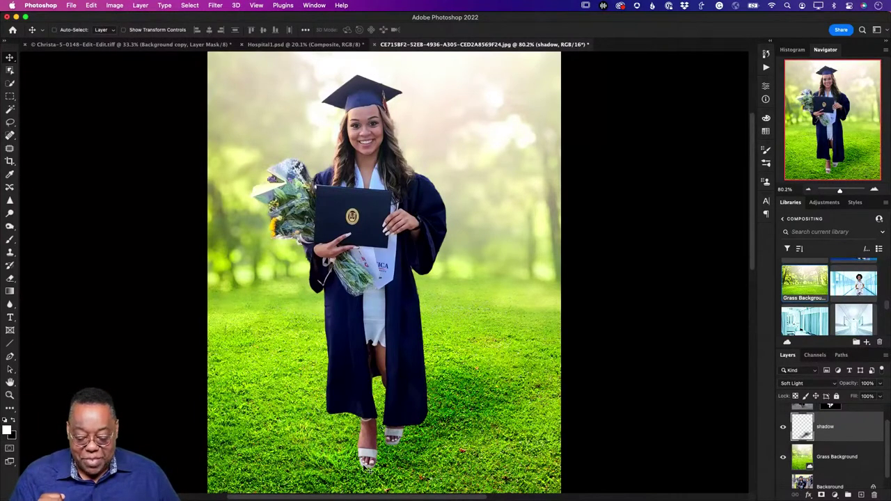
# - Apply the Harmonization neural filter to the masked graduate layer, using Grass Background as the reference image
pyautogui.scroll(2, 825, 460)
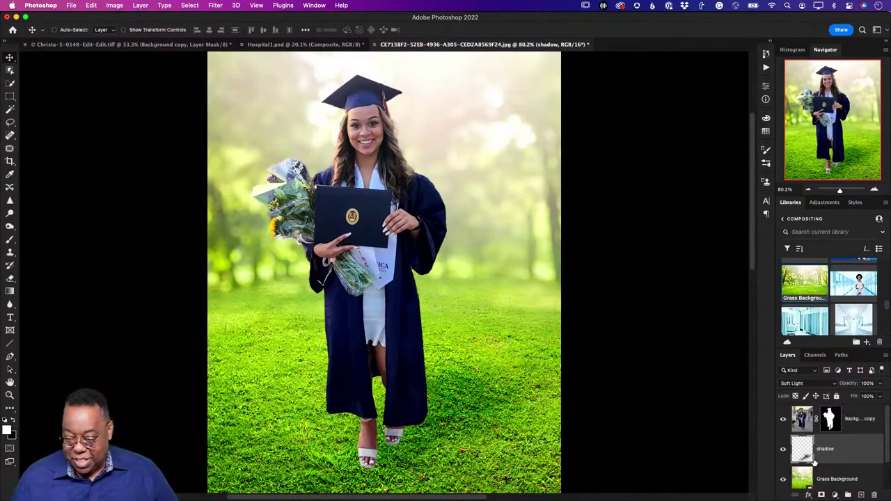
pyautogui.click(801, 420)
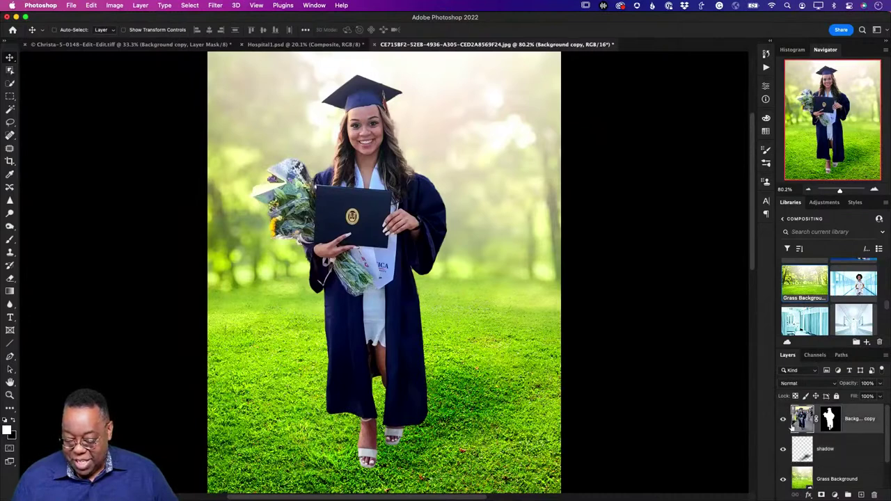
pyautogui.click(209, 5)
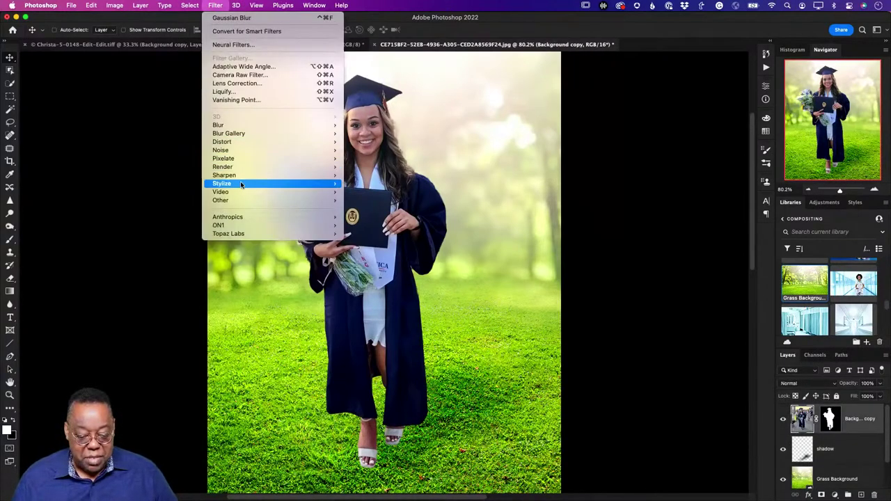
pyautogui.click(252, 44)
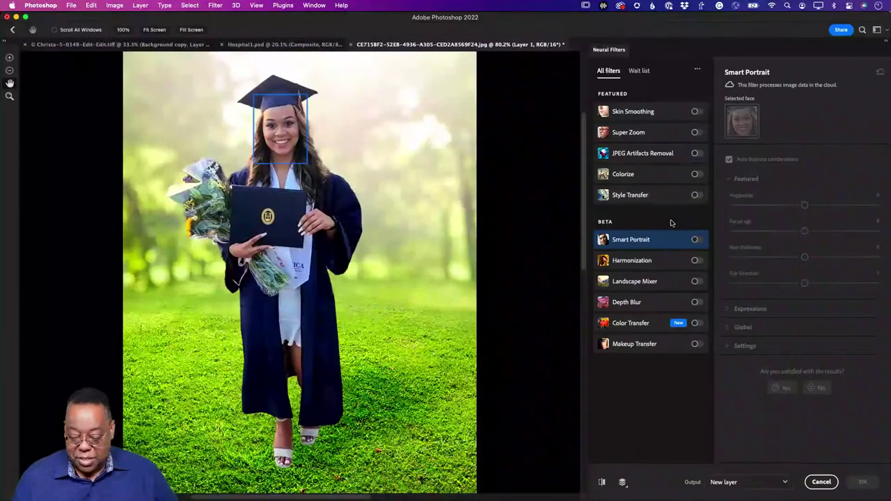
pyautogui.click(695, 261)
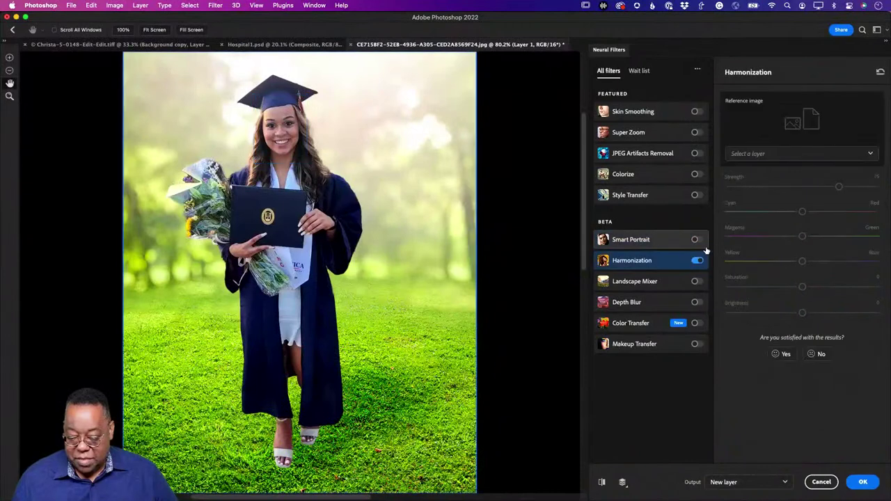
pyautogui.click(810, 159)
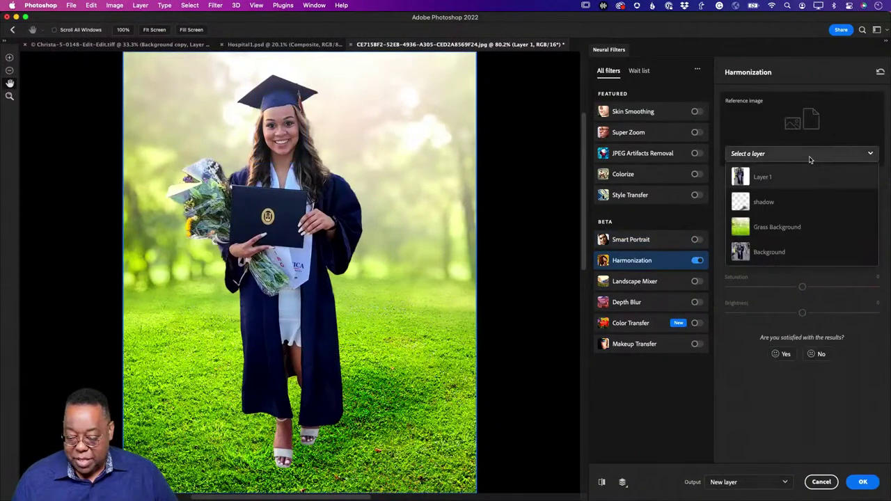
pyautogui.click(795, 231)
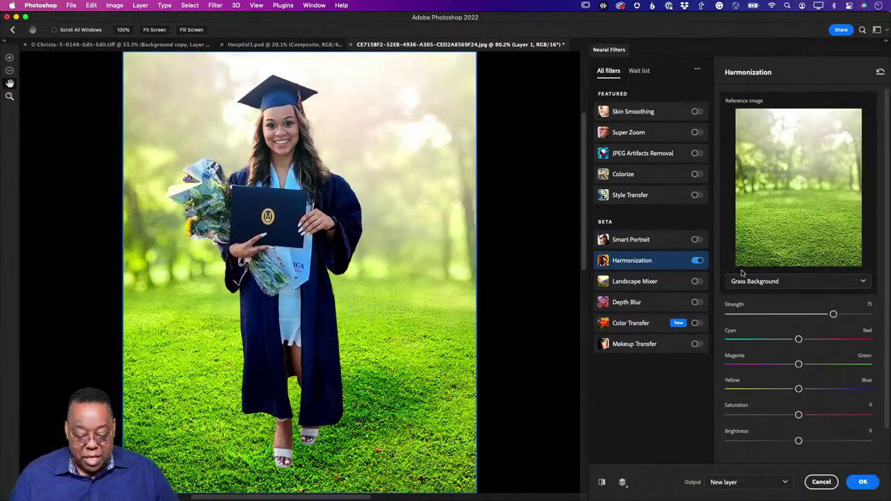
# - Reduce the Harmonization strength to 55, lower its brightness slightly, and output the result to a new layer
pyautogui.click(813, 315)
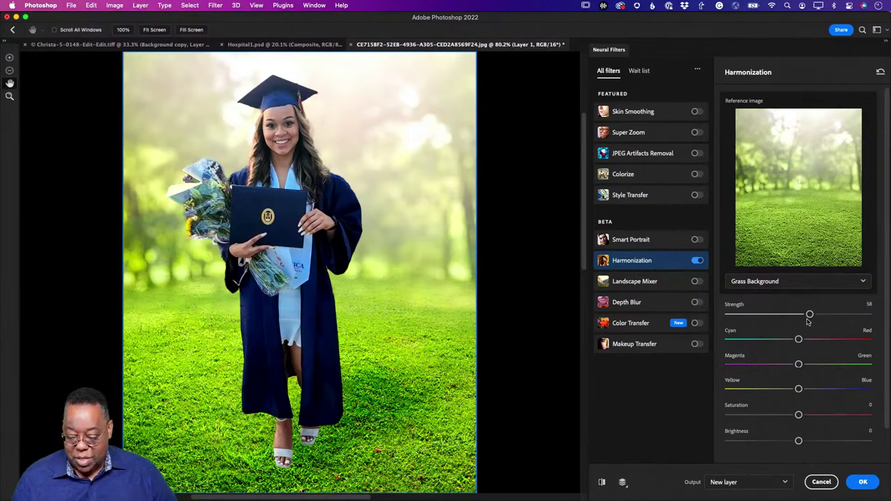
pyautogui.moveTo(809, 315)
pyautogui.mouseDown()
pyautogui.moveTo(776, 316)
pyautogui.moveTo(806, 315)
pyautogui.mouseUp()
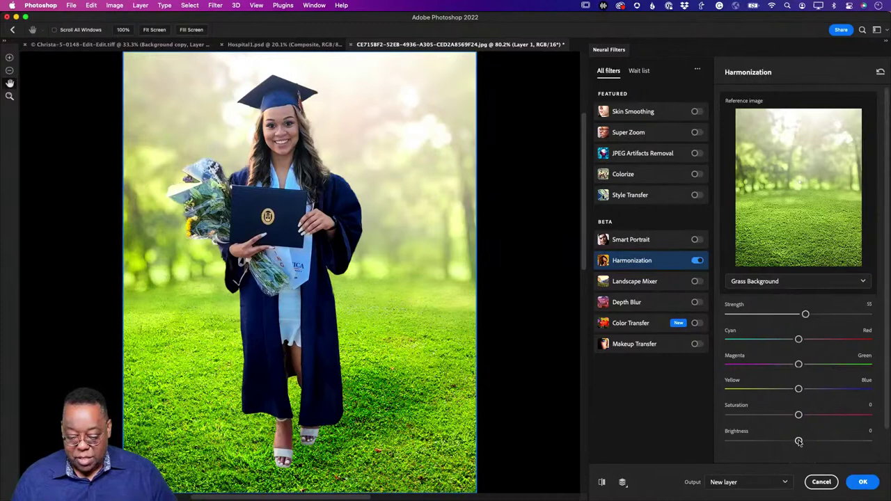
pyautogui.moveTo(798, 440)
pyautogui.mouseDown()
pyautogui.moveTo(784, 441)
pyautogui.moveTo(808, 441)
pyautogui.moveTo(794, 441)
pyautogui.mouseUp()
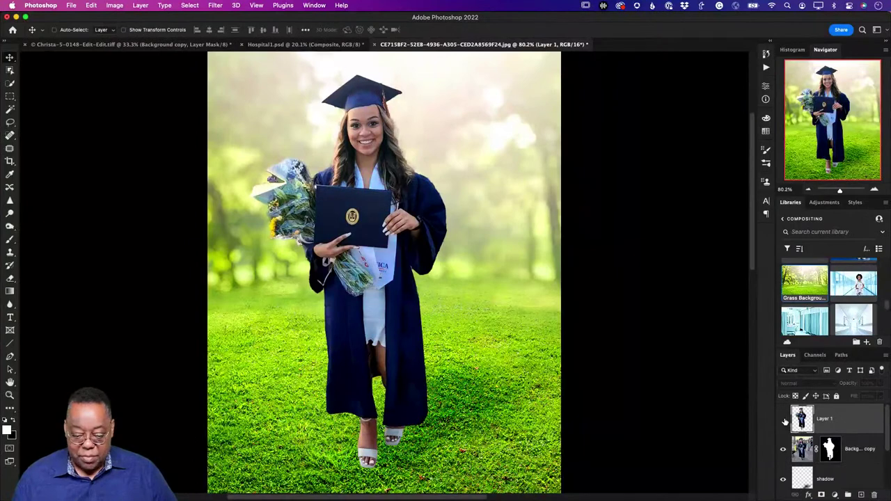
# - Toggle the harmonized layer's visibility to compare the graduate before and after, leaving the layer shown
pyautogui.click(783, 420)
pyautogui.click(784, 420)
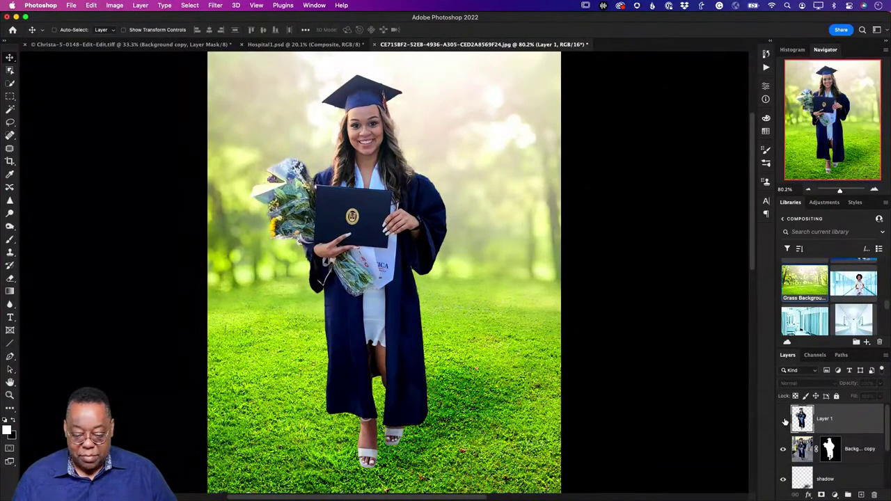
pyautogui.click(783, 420)
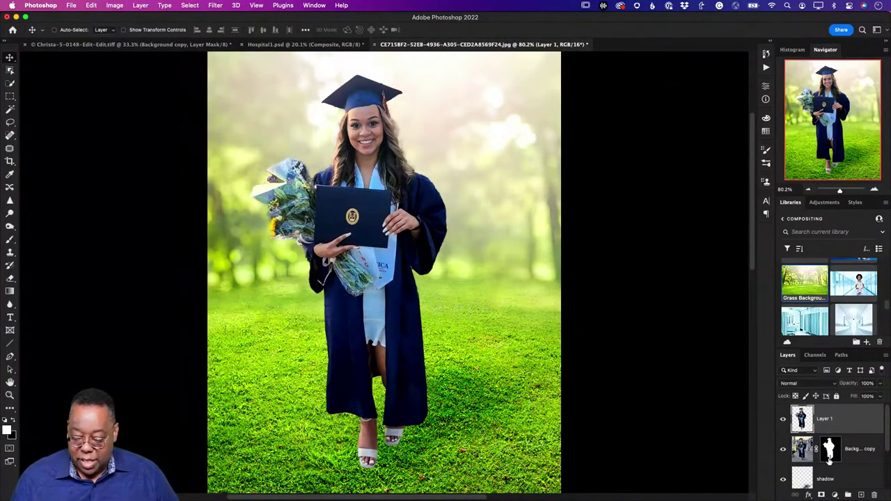
# - Add an empty layer directly above the Grass Background layer
pyautogui.scroll(-1, 828, 461)
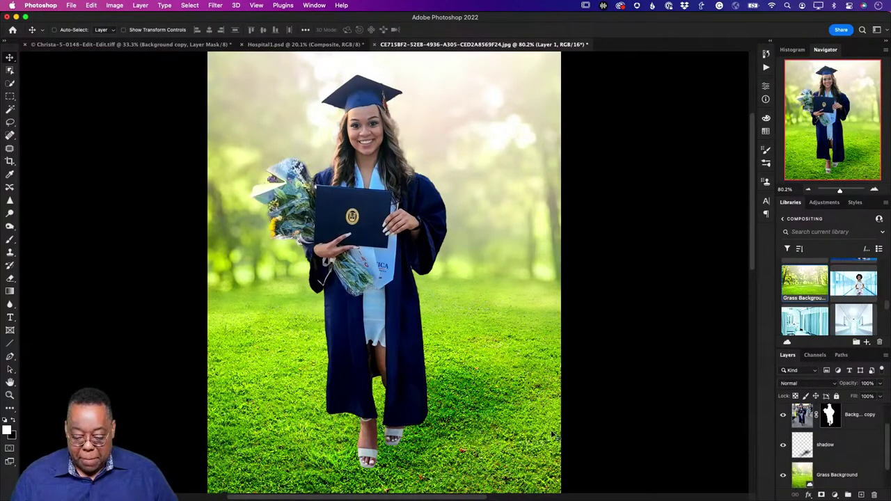
pyautogui.scroll(-1, 555, 435)
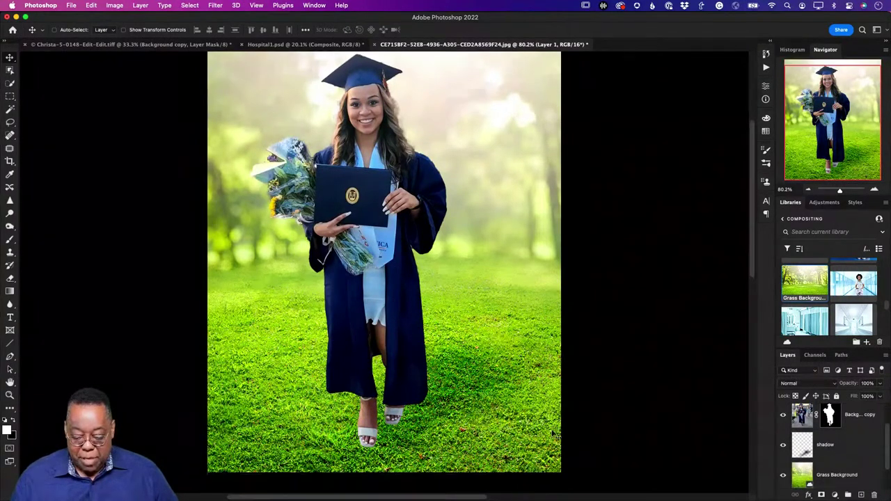
pyautogui.click(803, 475)
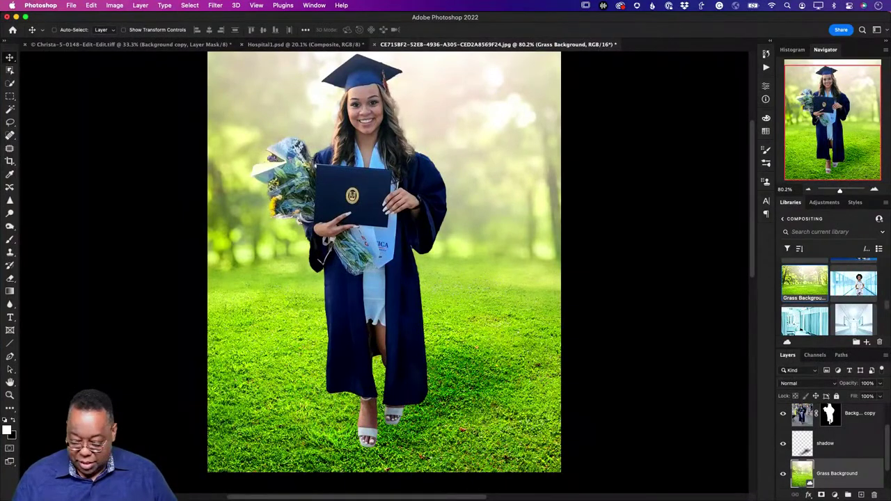
pyautogui.click(862, 495)
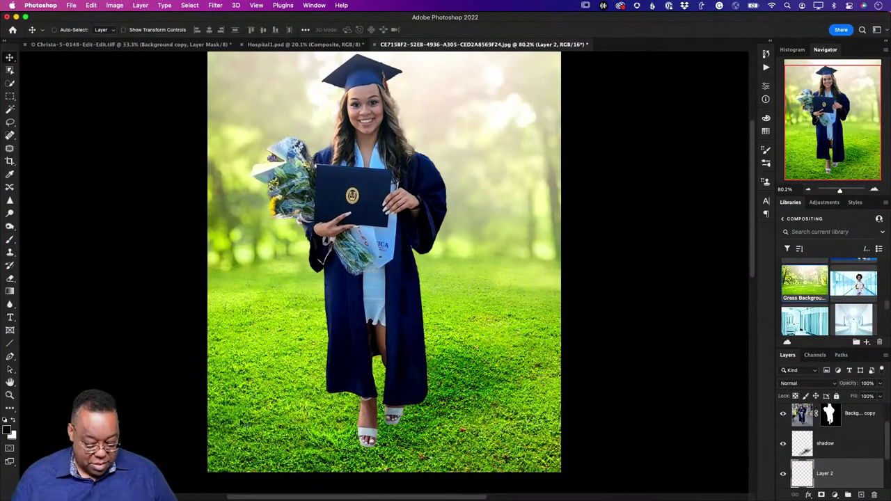
# - Set up the Clone Stamp with a smaller brush for detail work around the graduate's shoes
pyautogui.press('z')
pyautogui.moveTo(355, 432); pyautogui.dragTo(471, 402)
pyautogui.scroll(-2, 470, 402)
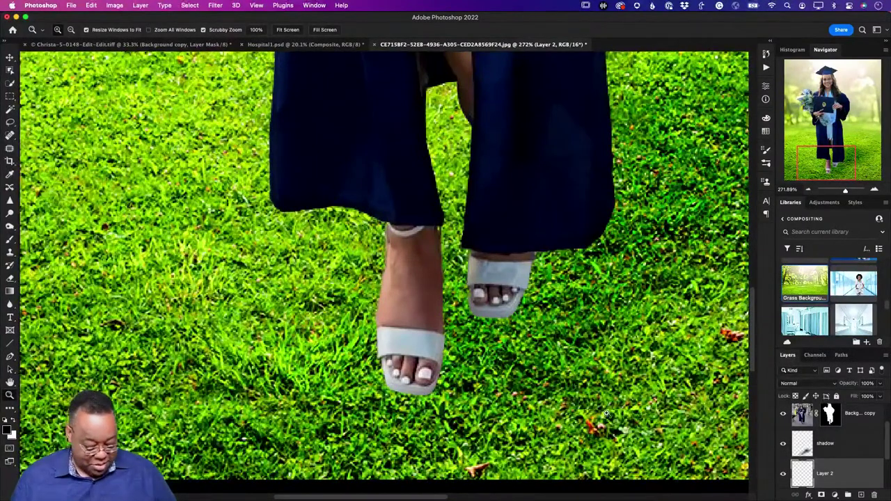
pyautogui.press('s')
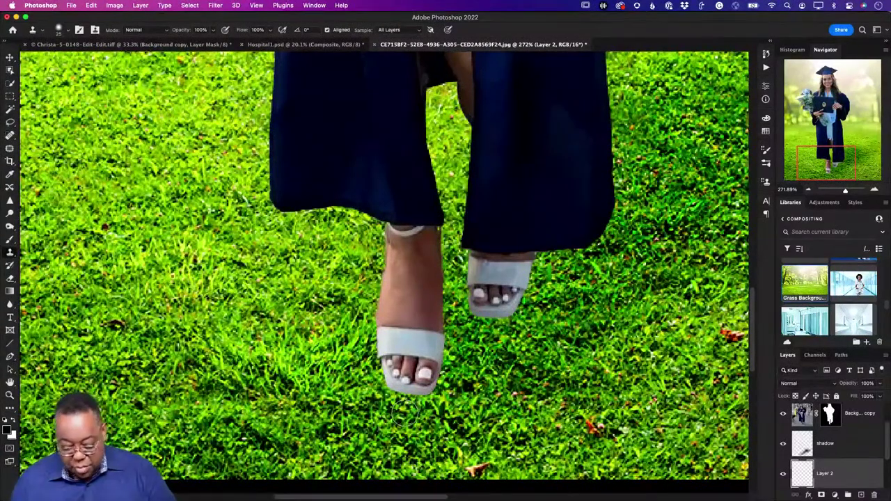
pyautogui.press('[')
pyautogui.press('[')
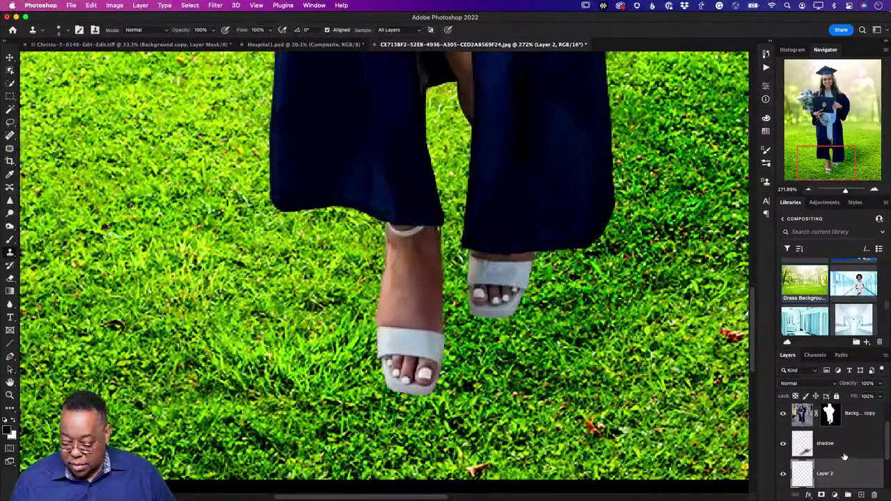
# - Try the clone layer above and below the graduate in the layer stack, and delete it
pyautogui.moveTo(840, 473); pyautogui.dragTo(830, 447)
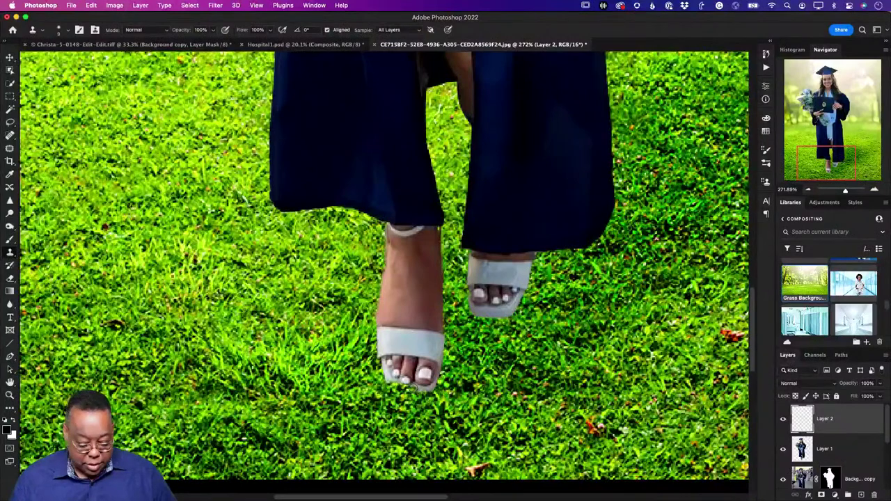
pyautogui.press('super+shift+bracketleft')
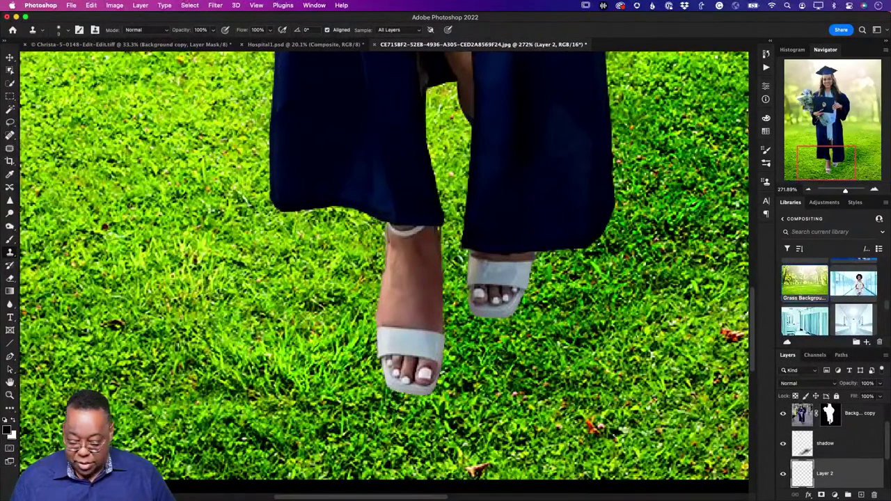
pyautogui.scroll(-2, 849, 480)
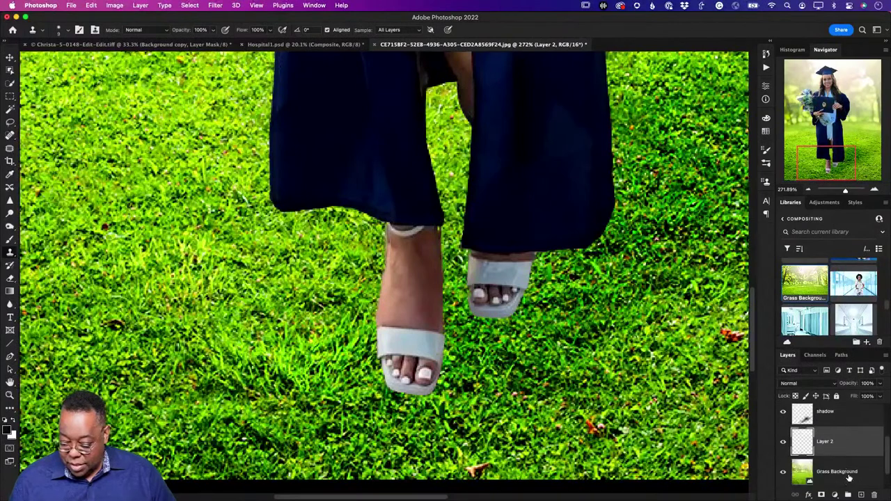
pyautogui.scroll(3, 848, 479)
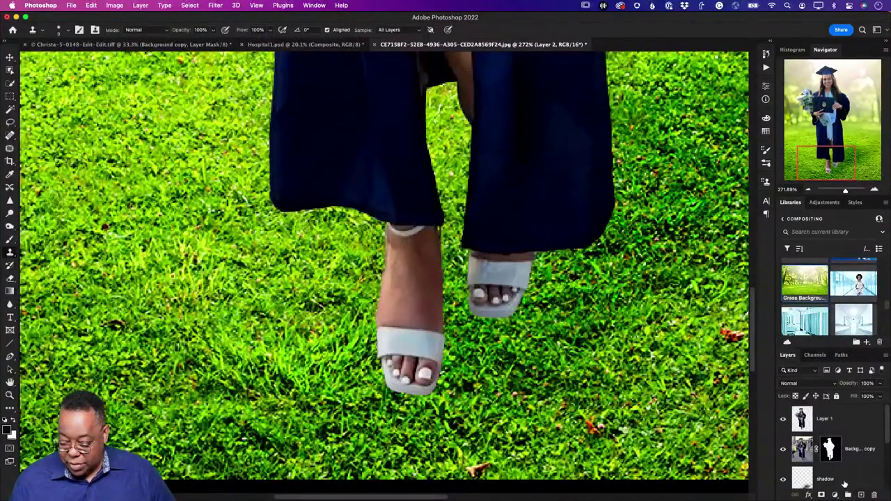
pyautogui.scroll(-2, 845, 482)
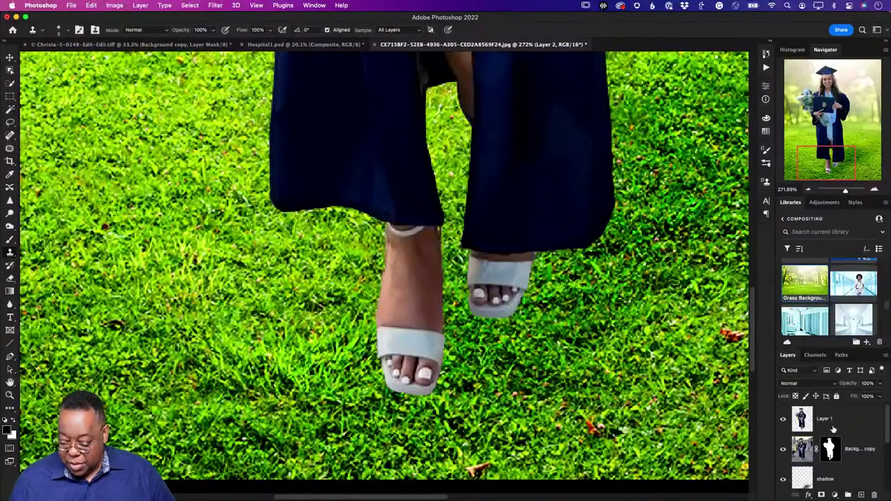
pyautogui.scroll(-3, 834, 432)
pyautogui.moveTo(829, 449); pyautogui.dragTo(831, 411)
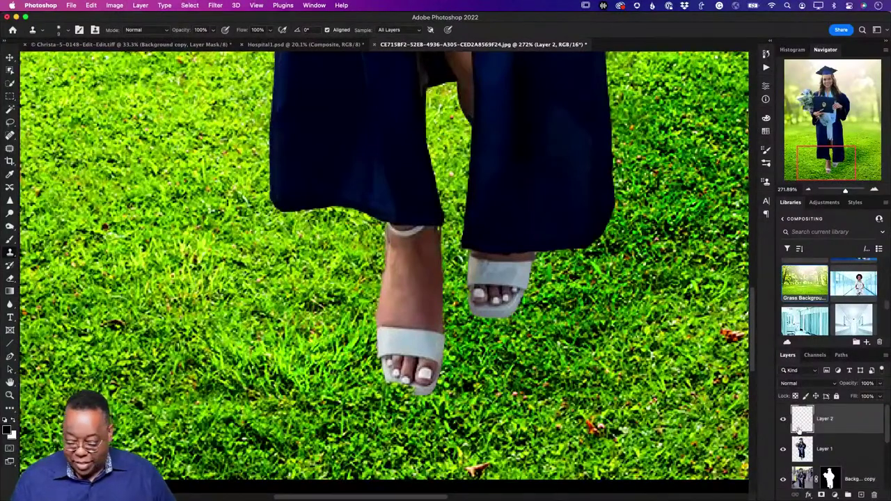
pyautogui.moveTo(857, 479); pyautogui.dragTo(874, 495)
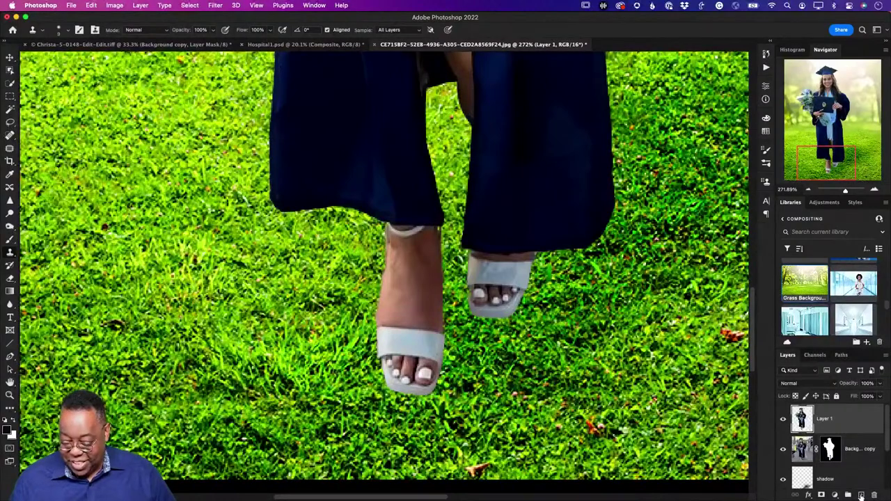
# - Add a new layer above the harmonized graduate and clone grass over the bottom edges of both shoes
pyautogui.click(861, 495)
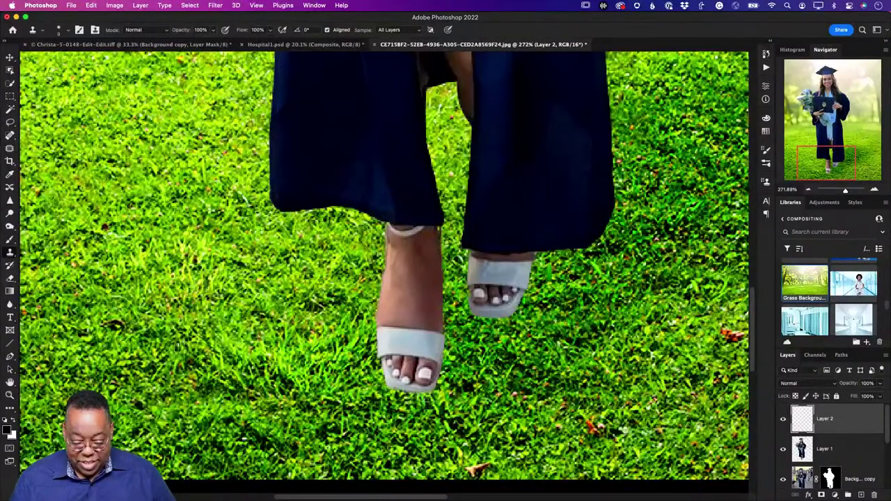
pyautogui.moveTo(411, 398); pyautogui.dragTo(399, 394)
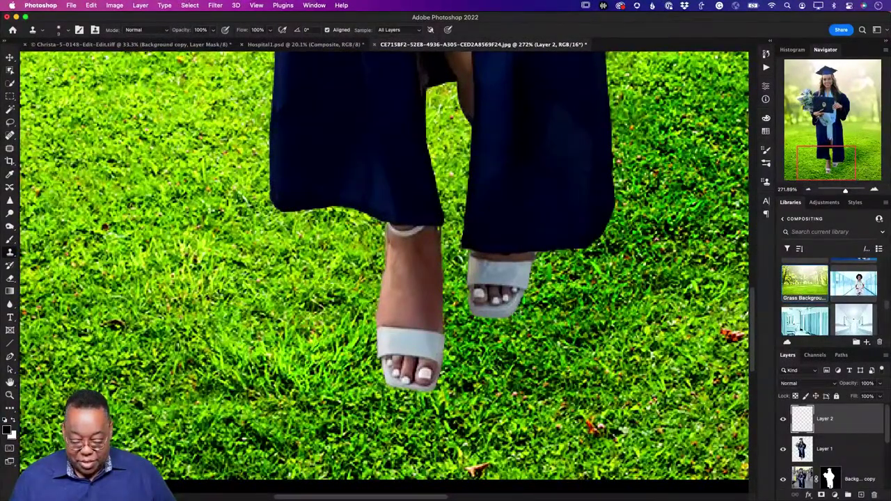
pyautogui.moveTo(523, 306)
pyautogui.mouseDown()
pyautogui.moveTo(503, 319)
pyautogui.moveTo(472, 318)
pyautogui.mouseUp()
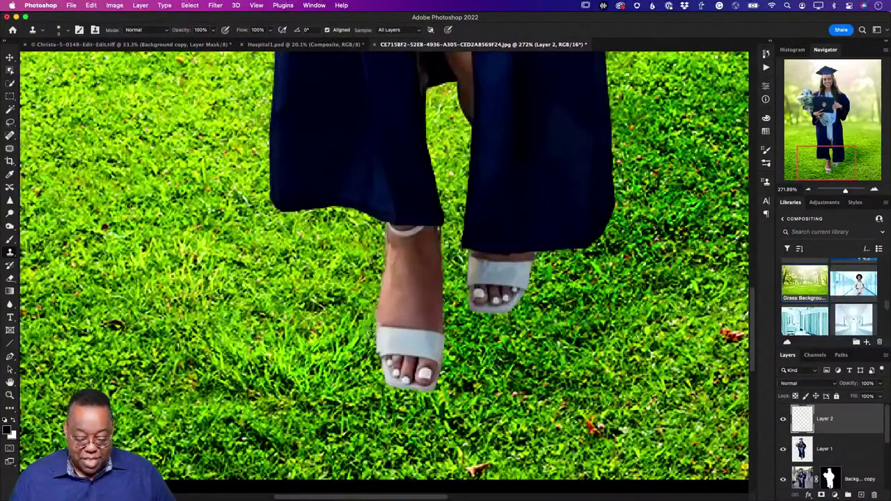
pyautogui.moveTo(371, 348)
pyautogui.mouseDown()
pyautogui.moveTo(372, 369)
pyautogui.moveTo(360, 372)
pyautogui.mouseUp()
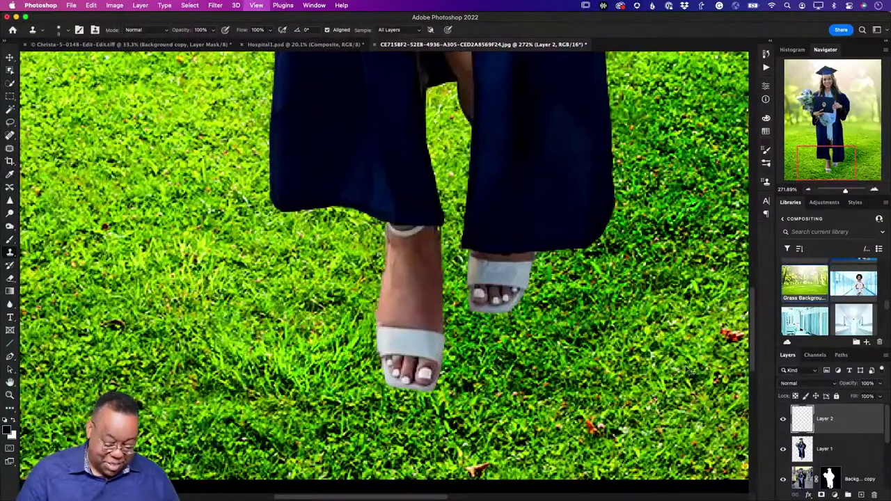
pyautogui.press('super+0')
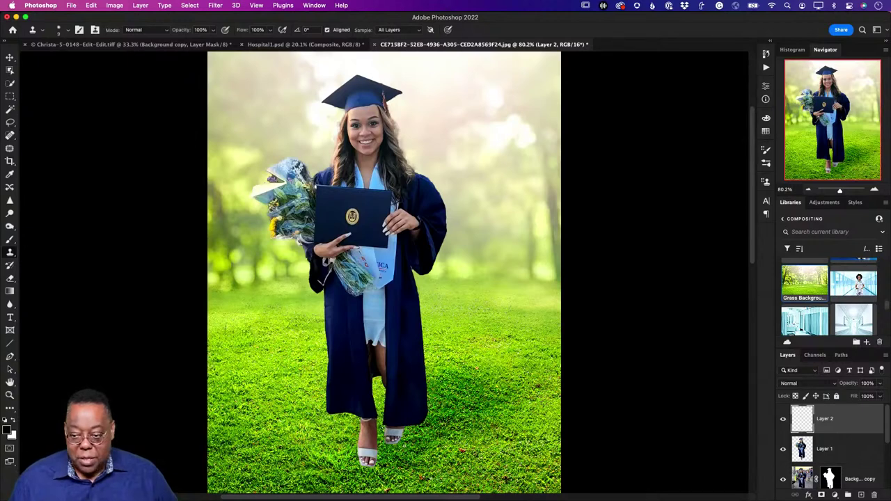
# - Save the graduate composite and switch to Lightroom Classic's photo grid
pyautogui.press('super+s')
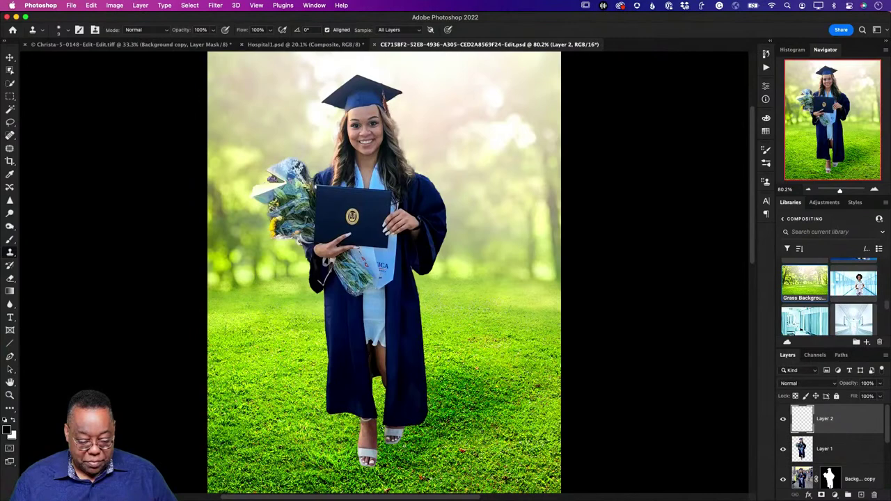
pyautogui.press('super+Tab')
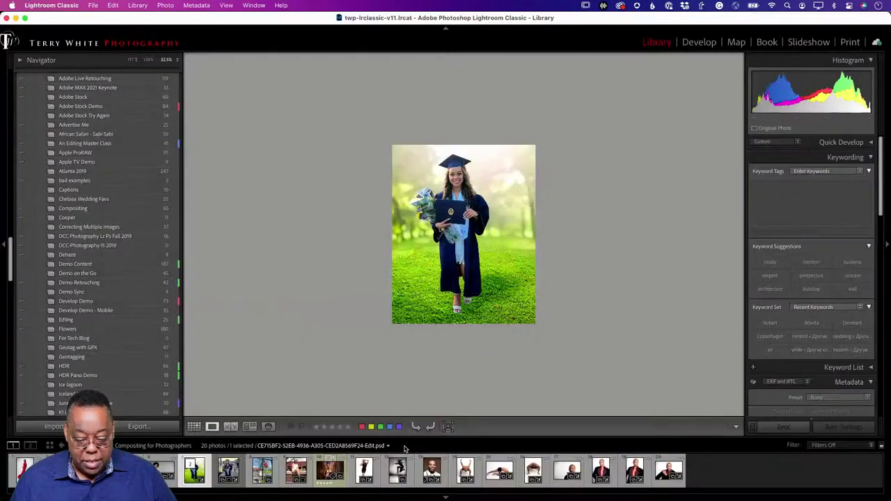
pyautogui.press('g')
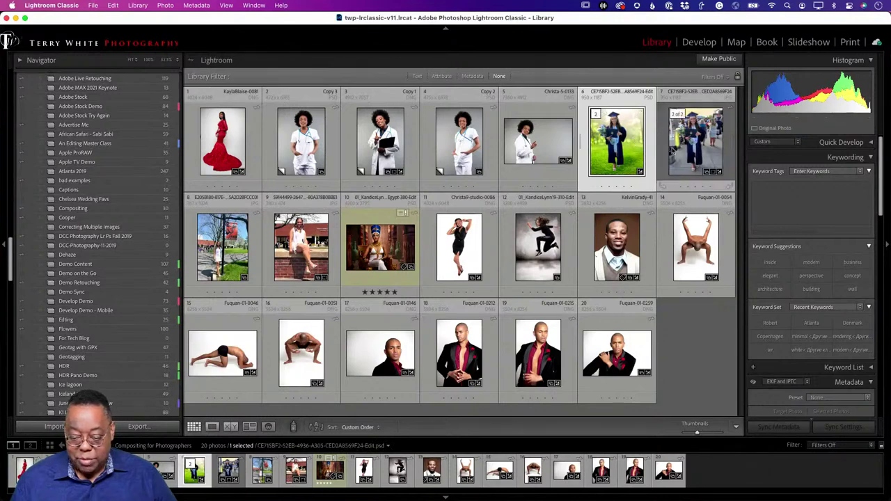
# - Open the photo of the squatting dancer with raised arms from Lightroom Classic for editing in Photoshop
pyautogui.click(695, 246)
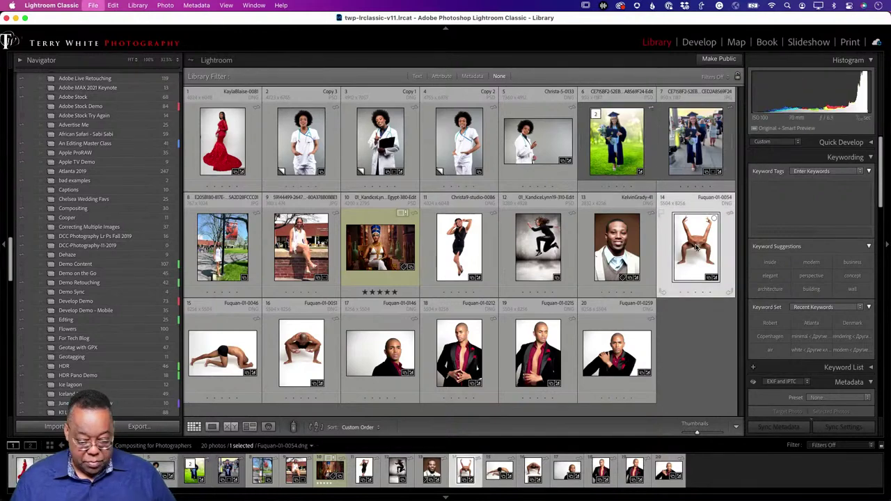
pyautogui.press('super+shift+e')
pyautogui.press('Escape')
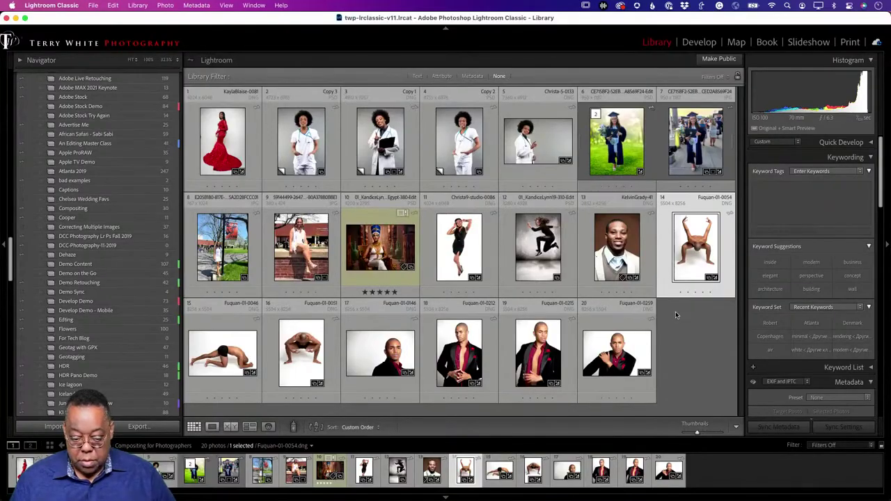
pyautogui.press('super+e')
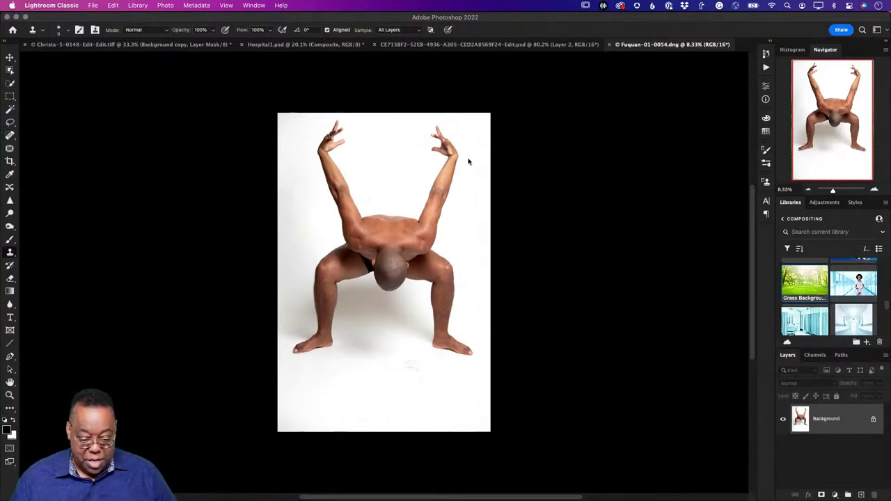
# - Return to Lightroom Classic's grid and open the two selected dancer photos for editing in Photoshop
pyautogui.press('super+Tab')
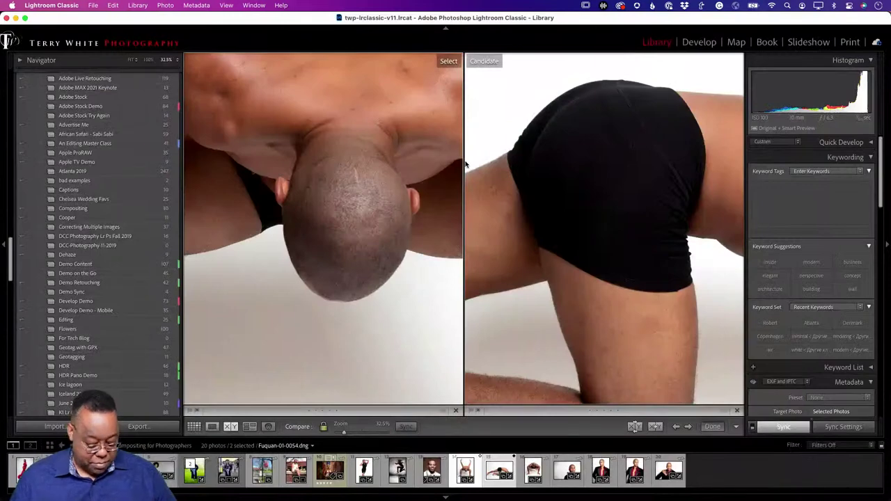
pyautogui.press('g')
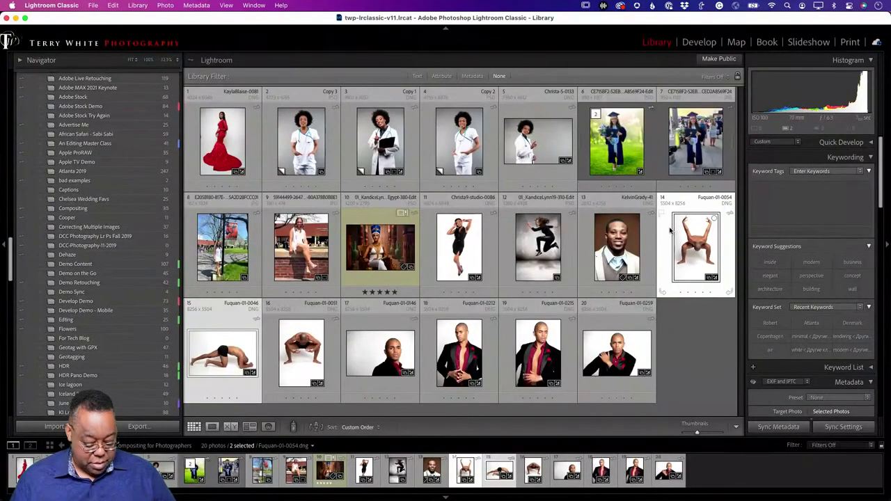
pyautogui.press('super+e')
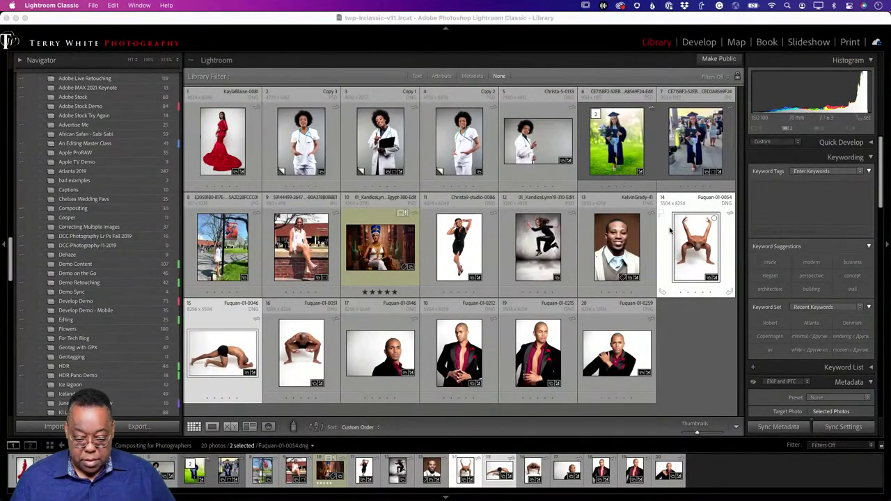
pyautogui.press('super+Tab')
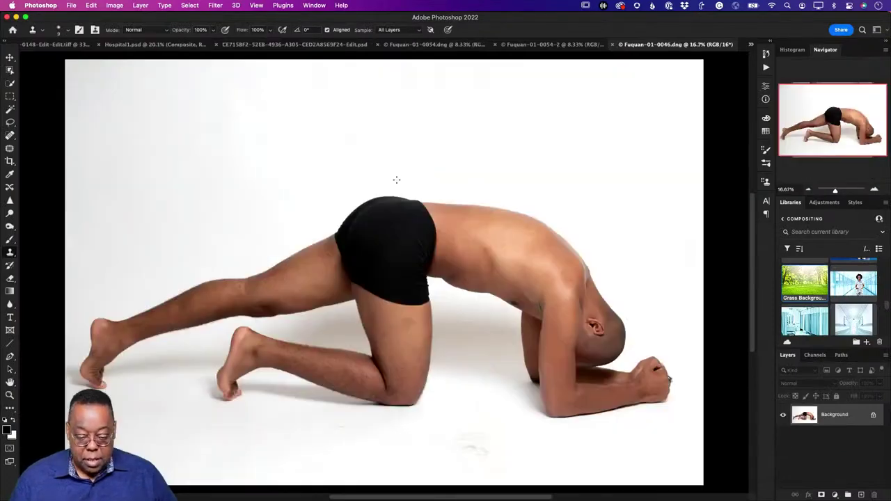
# - Close the photo of the dancer on his knees and elbows without saving changes
pyautogui.press('c')
pyautogui.press('super+w')
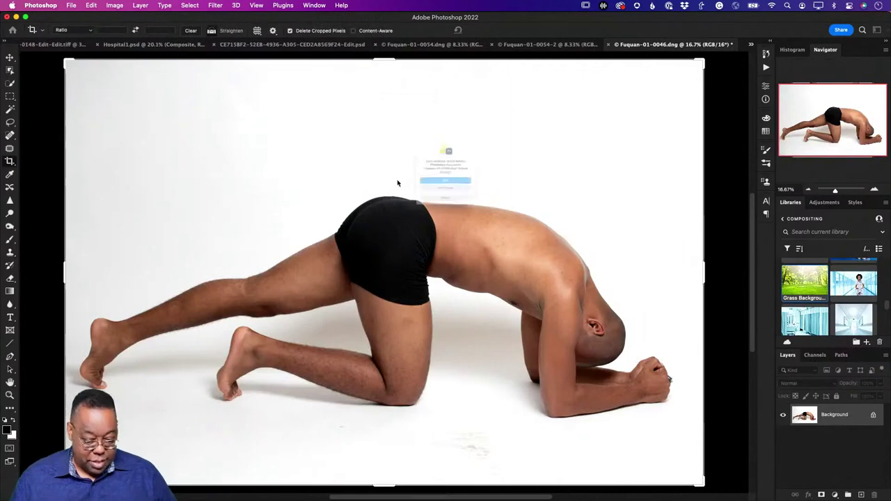
pyautogui.click(429, 207)
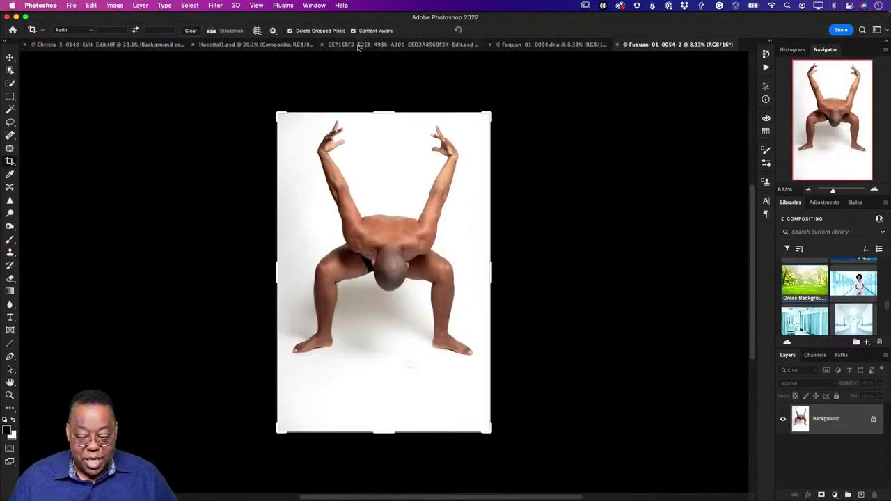
# - Extend the squatting dancer's canvas upward to about 43.9 in high with a Content-Aware crop
pyautogui.click(381, 113)
pyautogui.moveTo(381, 112); pyautogui.dragTo(384, 68)
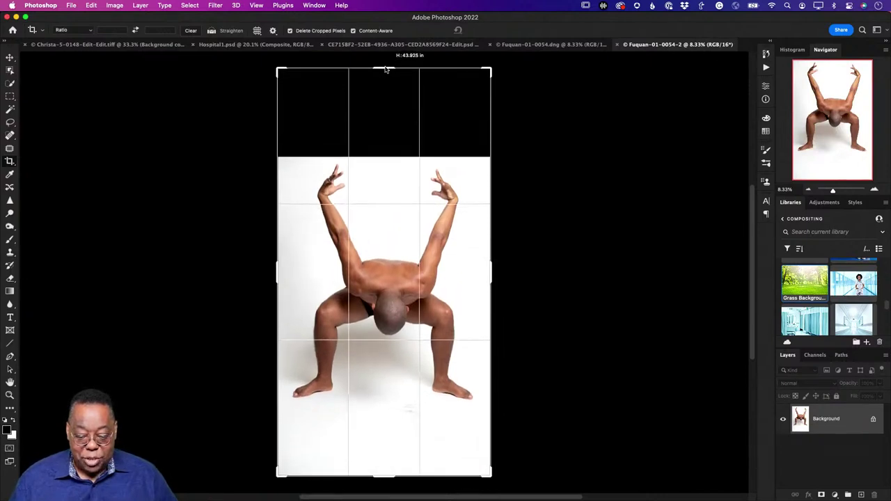
pyautogui.press('Return')
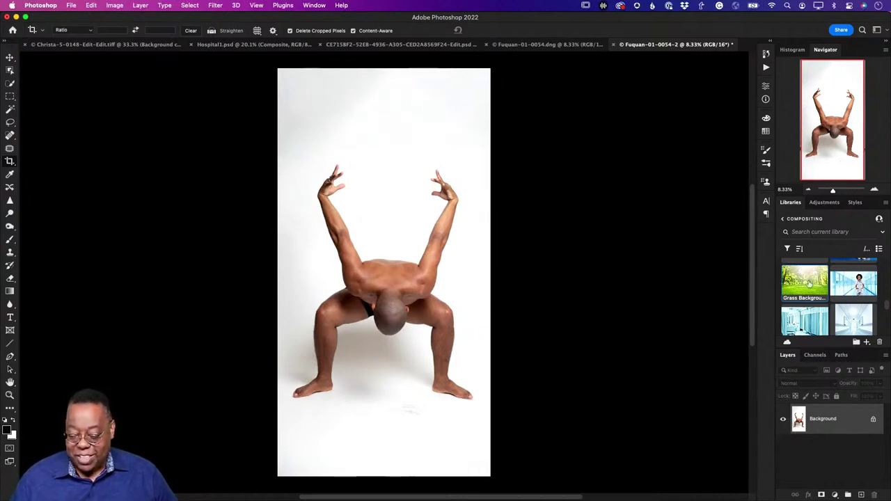
# - Find the Earth image with the row of five globes in the Compositing library and open it as a document
pyautogui.scroll(10, 830, 310)
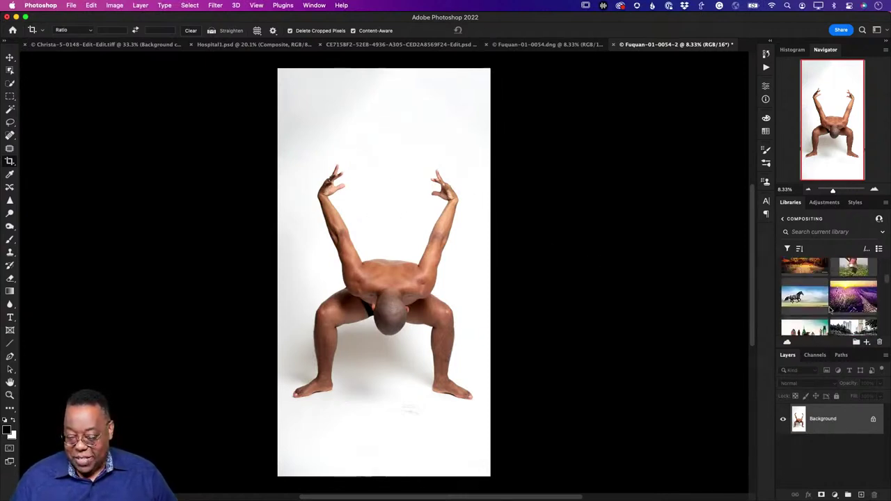
pyautogui.scroll(2, 830, 309)
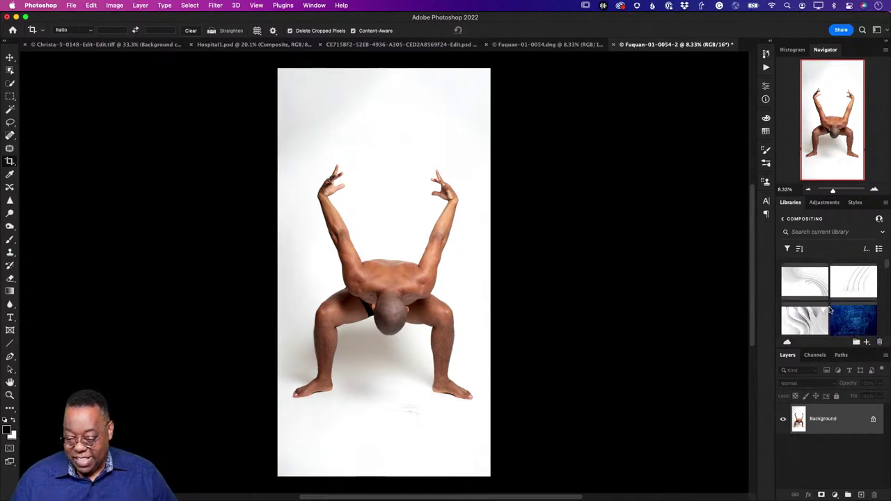
pyautogui.scroll(-10, 830, 310)
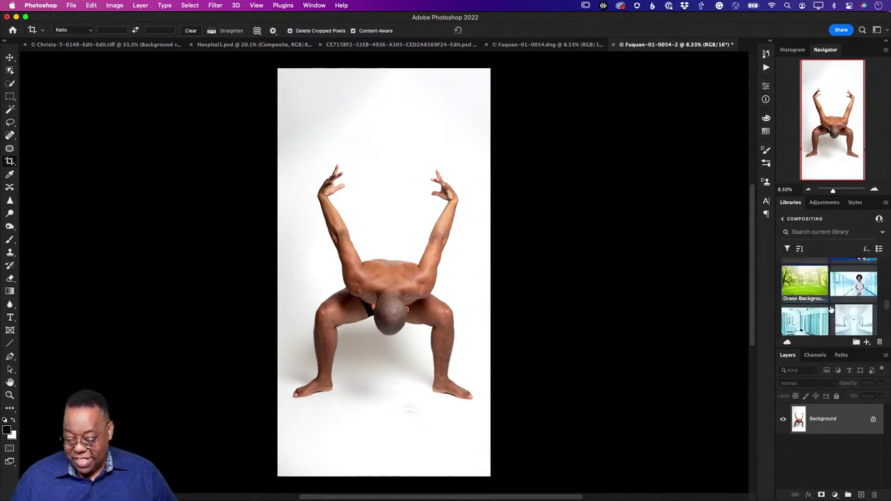
pyautogui.scroll(5, 830, 310)
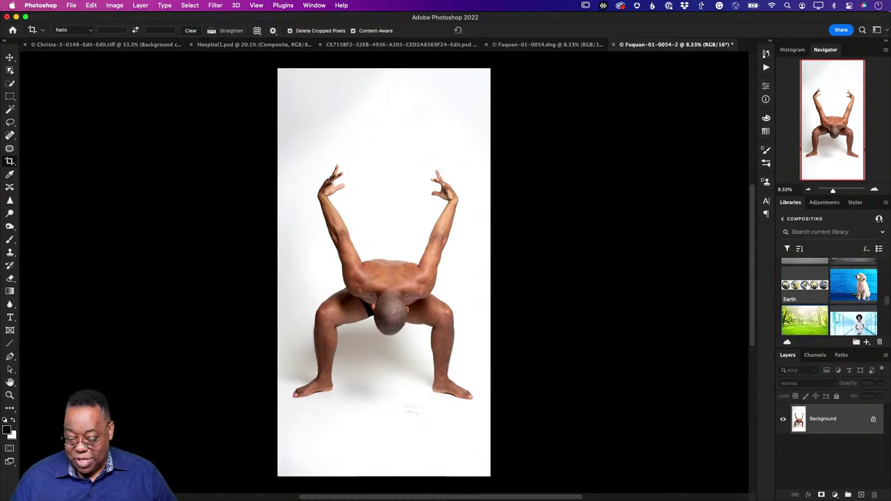
pyautogui.doubleClick(806, 284)
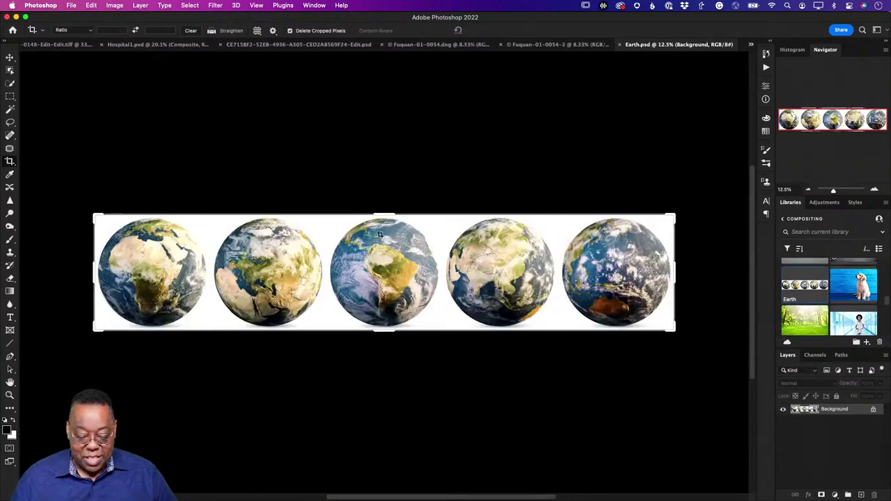
# - Select the fourth globe from the left, the one showing Asia, with the Object Selection tool
pyautogui.press('v')
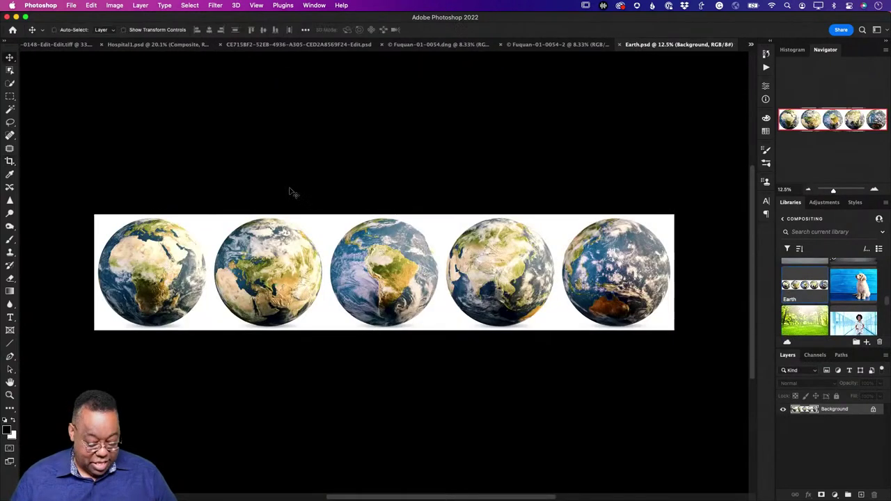
pyautogui.click(10, 70)
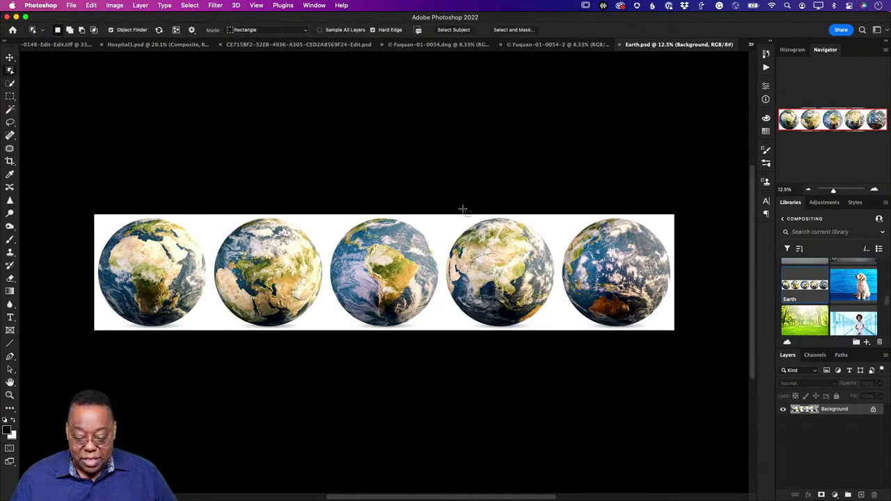
pyautogui.moveTo(441, 204); pyautogui.dragTo(565, 346)
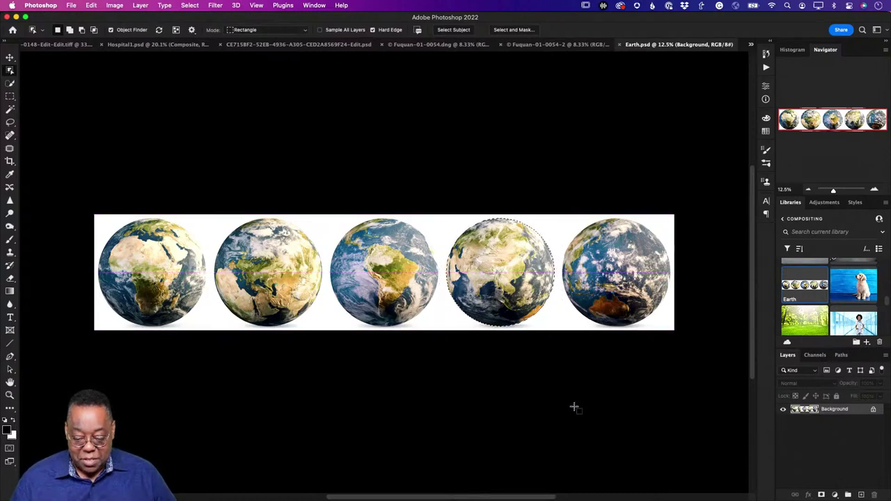
# - Paste a copy of the selected globe into the squatting dancer document as a new layer
pyautogui.click(550, 45)
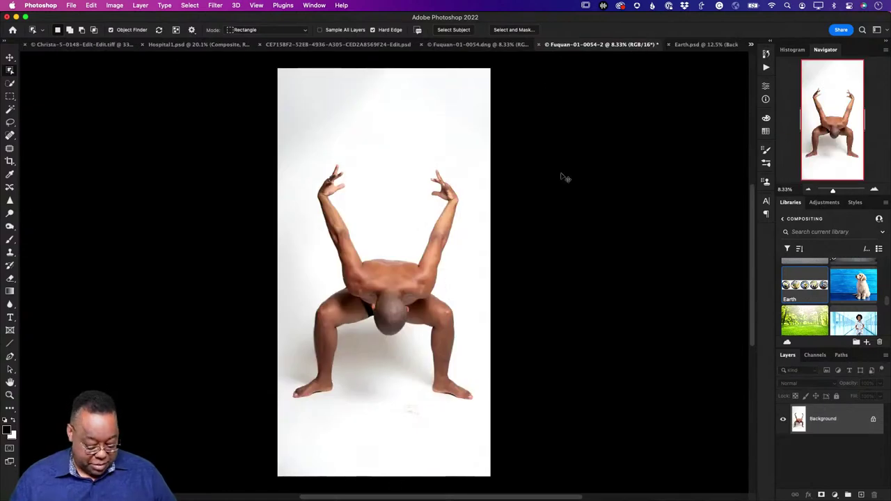
pyautogui.press('super+b')
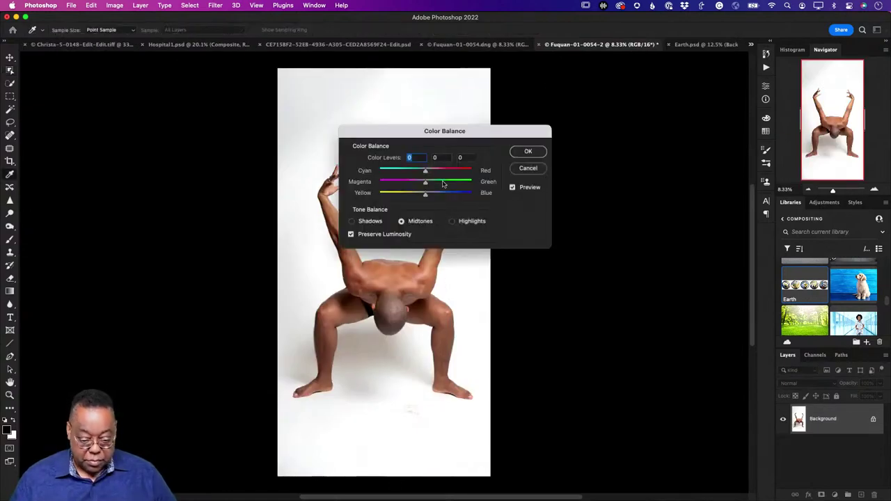
pyautogui.click(529, 169)
pyautogui.press('super+v')
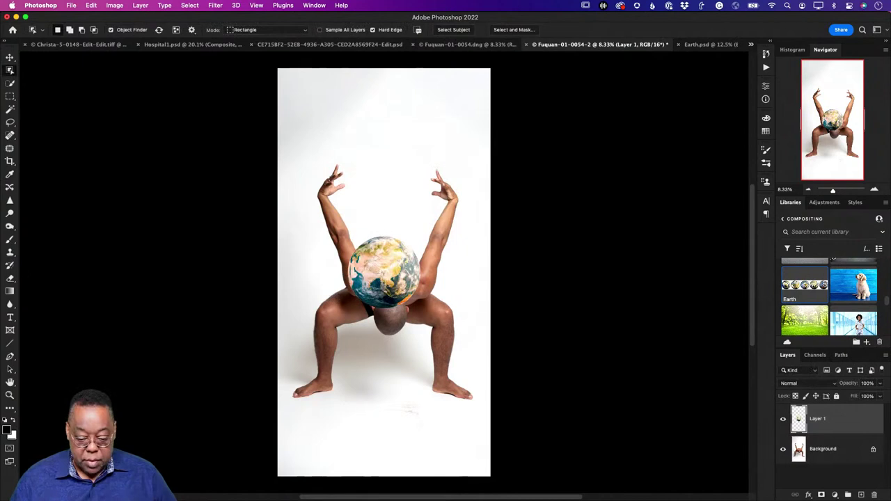
# - Move the globe up between the dancer's raised hands and enlarge it until it reaches both hands
pyautogui.press('v')
pyautogui.moveTo(382, 276); pyautogui.dragTo(368, 172)
pyautogui.press('super+t')
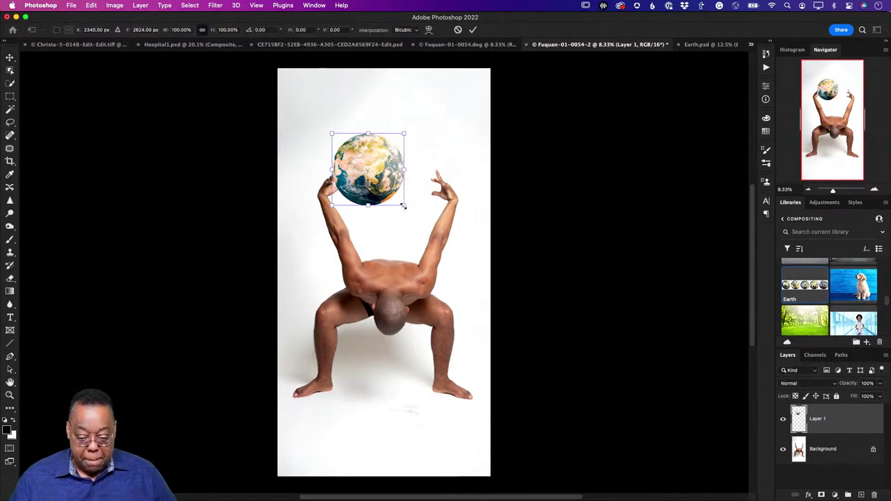
pyautogui.moveTo(403, 206)
pyautogui.mouseDown()
pyautogui.moveTo(439, 240)
pyautogui.moveTo(393, 202)
pyautogui.moveTo(407, 207)
pyautogui.mouseUp()
pyautogui.press('Return')
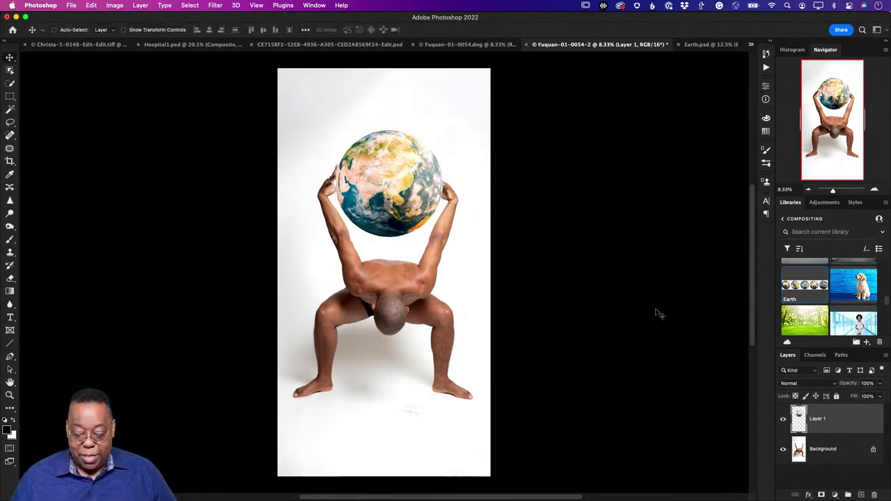
# - Copy the dancer from the Background onto a new layer using Select Subject and stack that layer above the globe
pyautogui.click(841, 450)
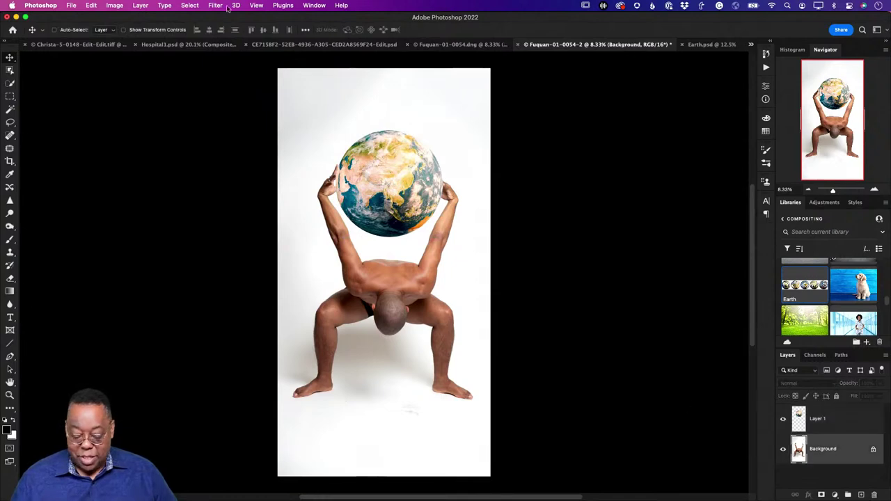
pyautogui.click(195, 5)
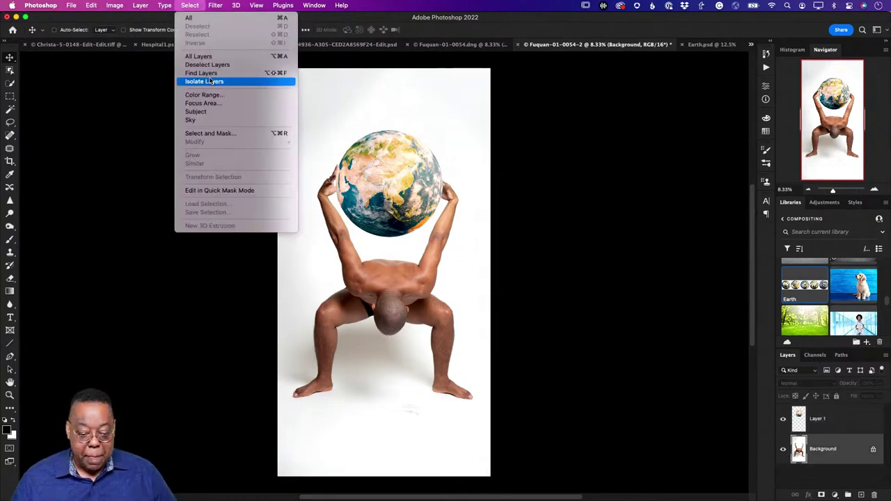
pyautogui.click(213, 112)
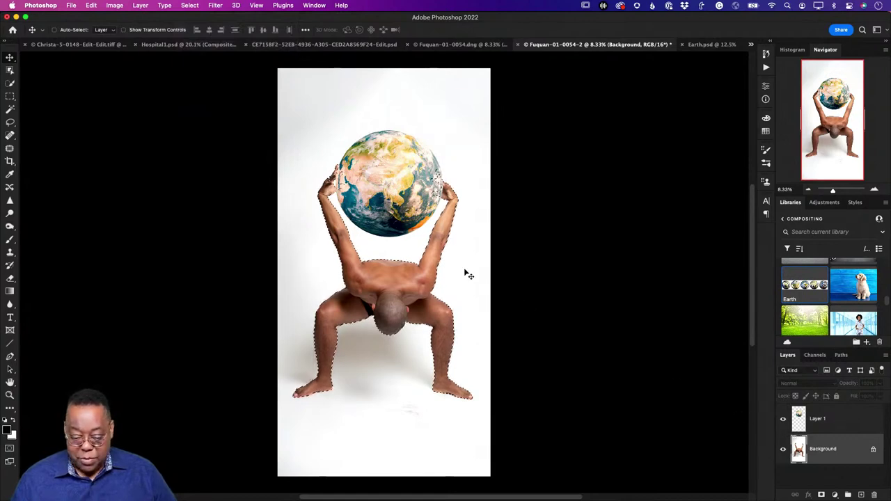
pyautogui.press('super+j')
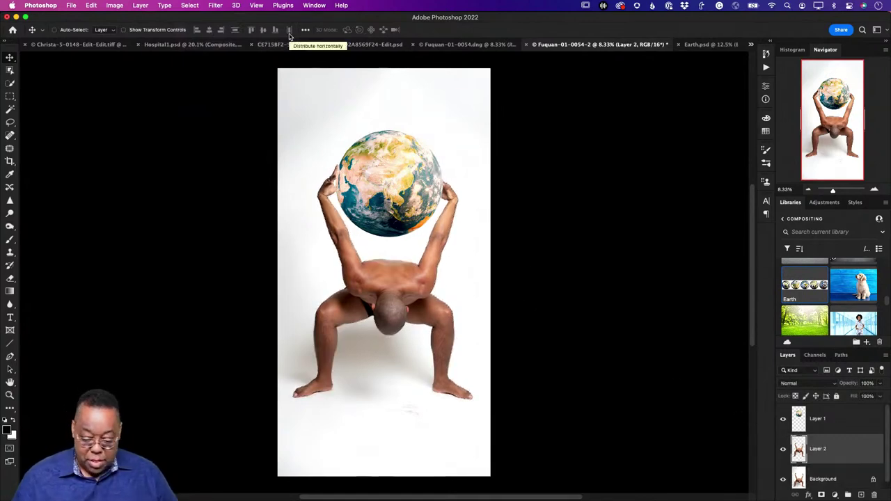
pyautogui.moveTo(821, 448); pyautogui.dragTo(820, 415)
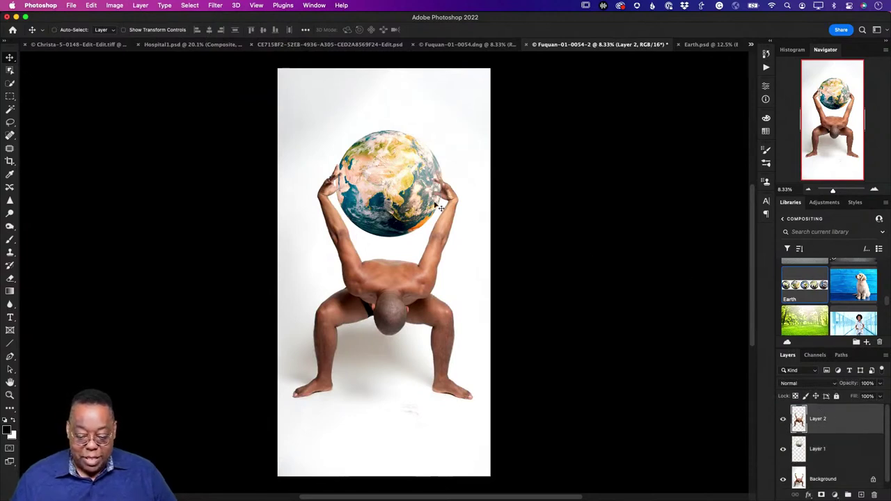
# - Add a layer mask to the dancer cut-out and paint black over both thumbs so they sit behind the globe
pyautogui.press('z')
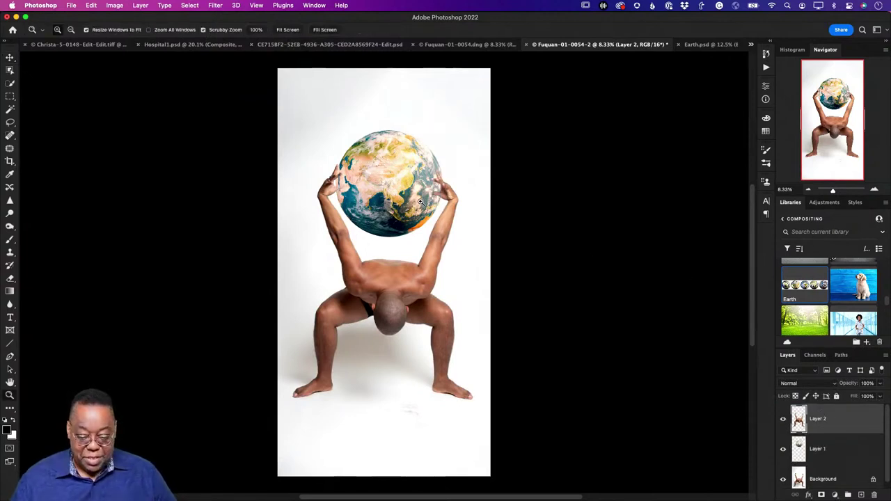
pyautogui.click(423, 201)
pyautogui.moveTo(466, 235); pyautogui.dragTo(479, 240)
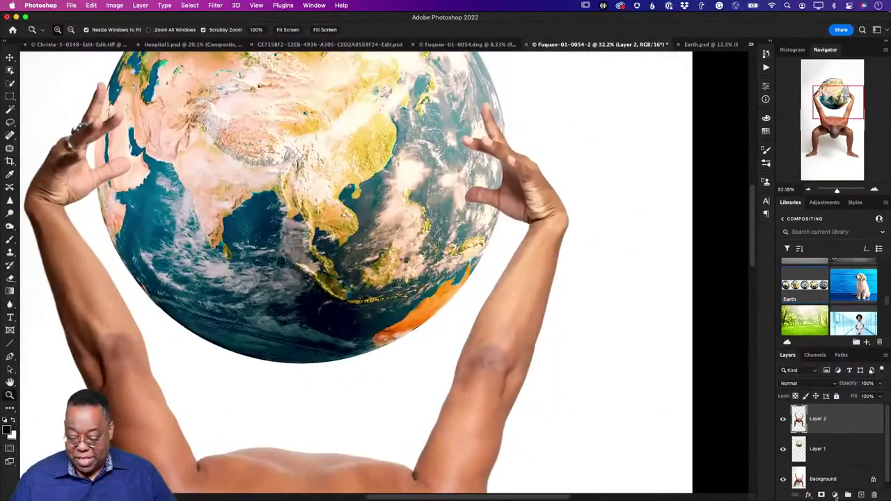
pyautogui.click(822, 495)
pyautogui.press('b')
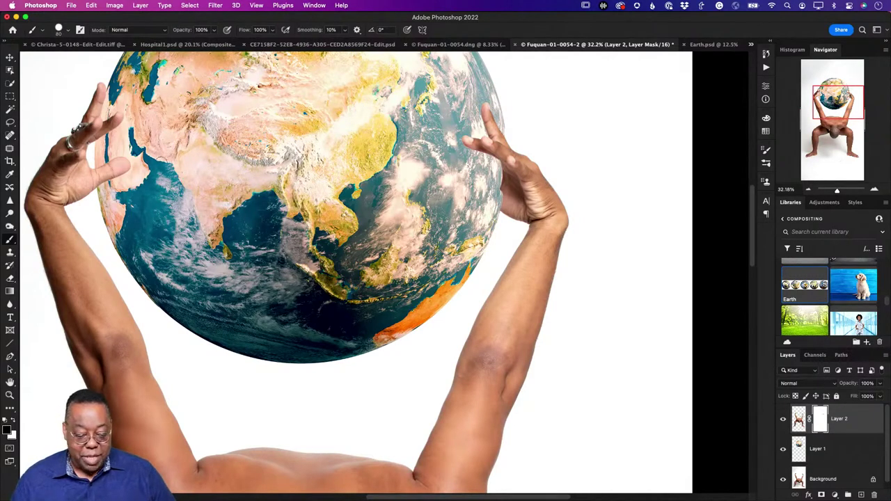
pyautogui.moveTo(134, 163); pyautogui.dragTo(99, 178)
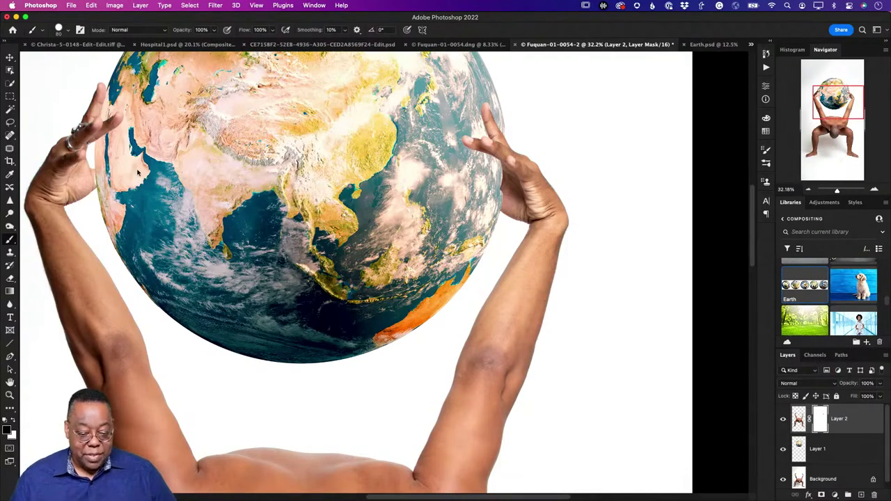
pyautogui.press('super+0')
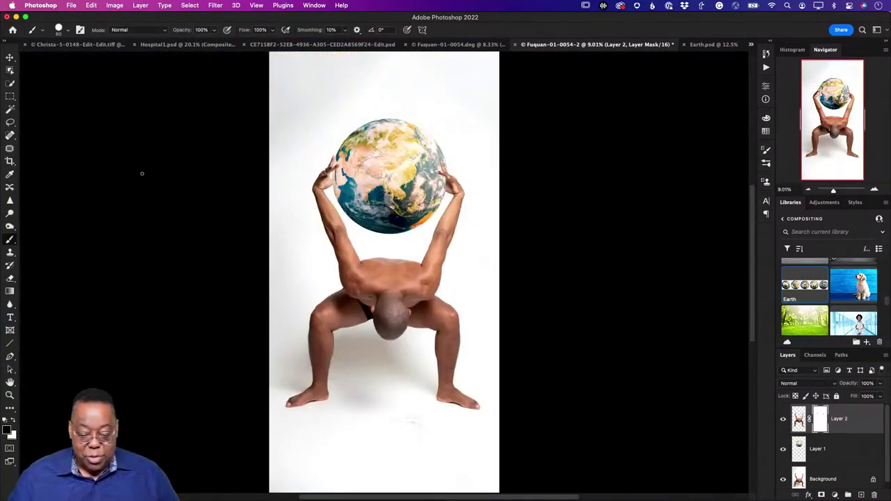